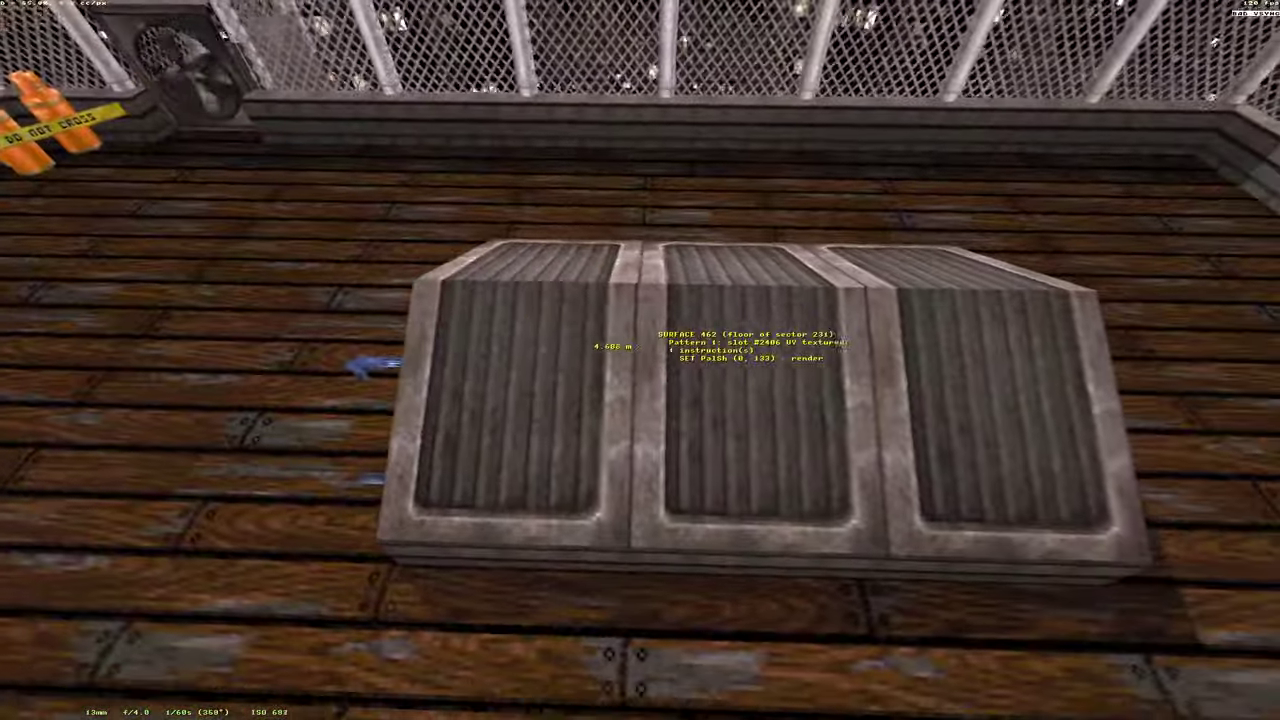
# Turn off jetpack mode and raise the sloped louvred floor of sector 231 to an elevation of 21.413 m.
pyautogui.press('j')
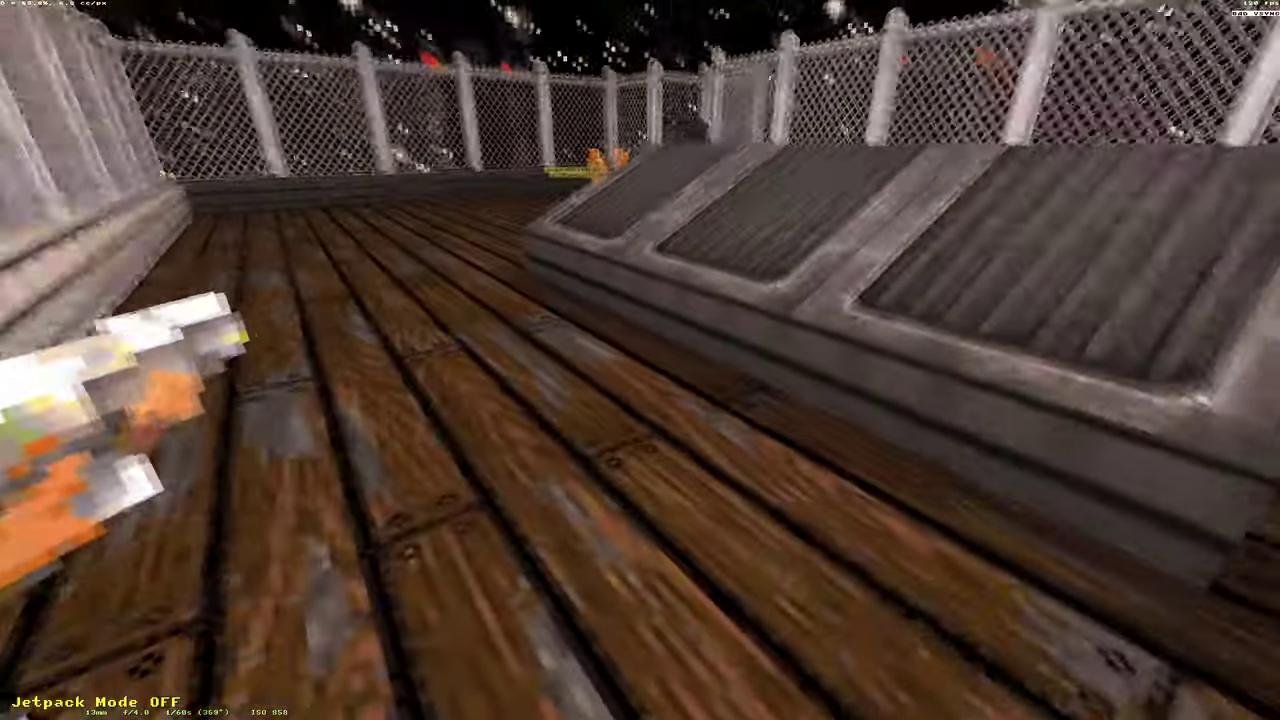
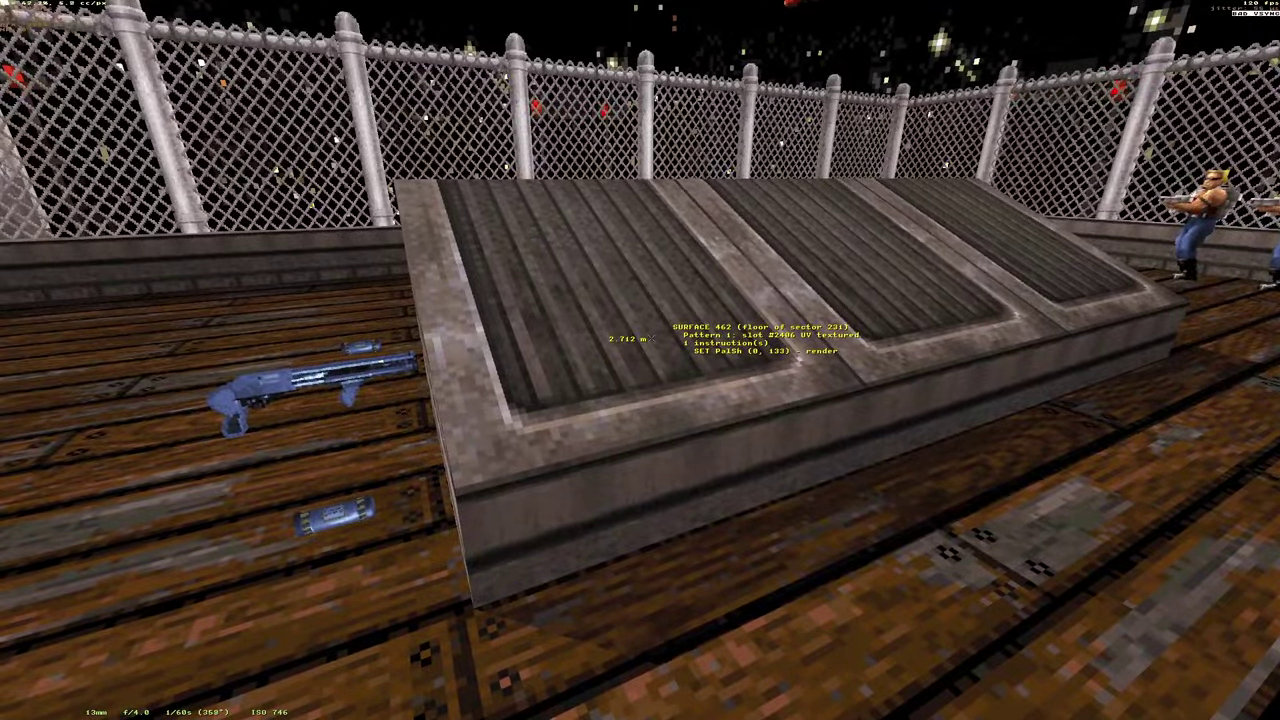
pyautogui.press('pagedown')
pyautogui.press('pagedown')
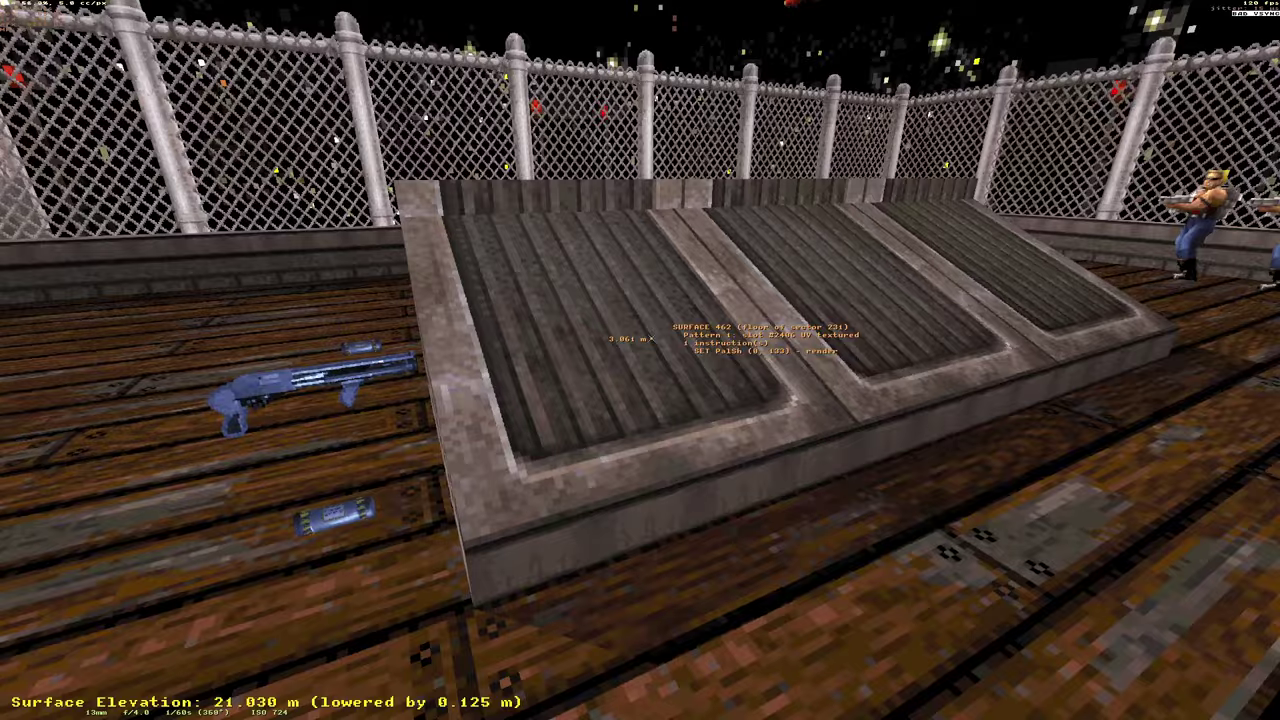
pyautogui.press('pageup')
pyautogui.press('pageup')
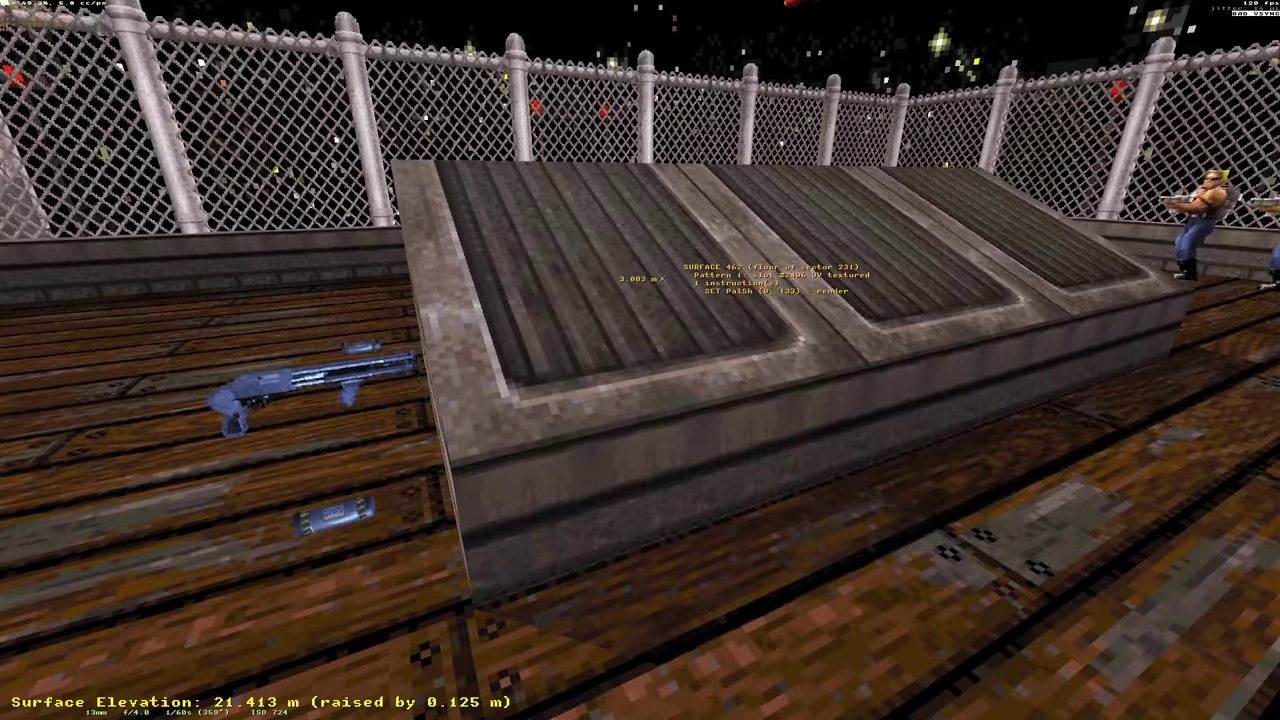
# Lower the sloped louvred floor of sector 231 to an elevation of 20.714 m.
pyautogui.press('pagedown')
pyautogui.press('pagedown')
pyautogui.press('pagedown')
pyautogui.press('pagedown')
pyautogui.press('pagedown')
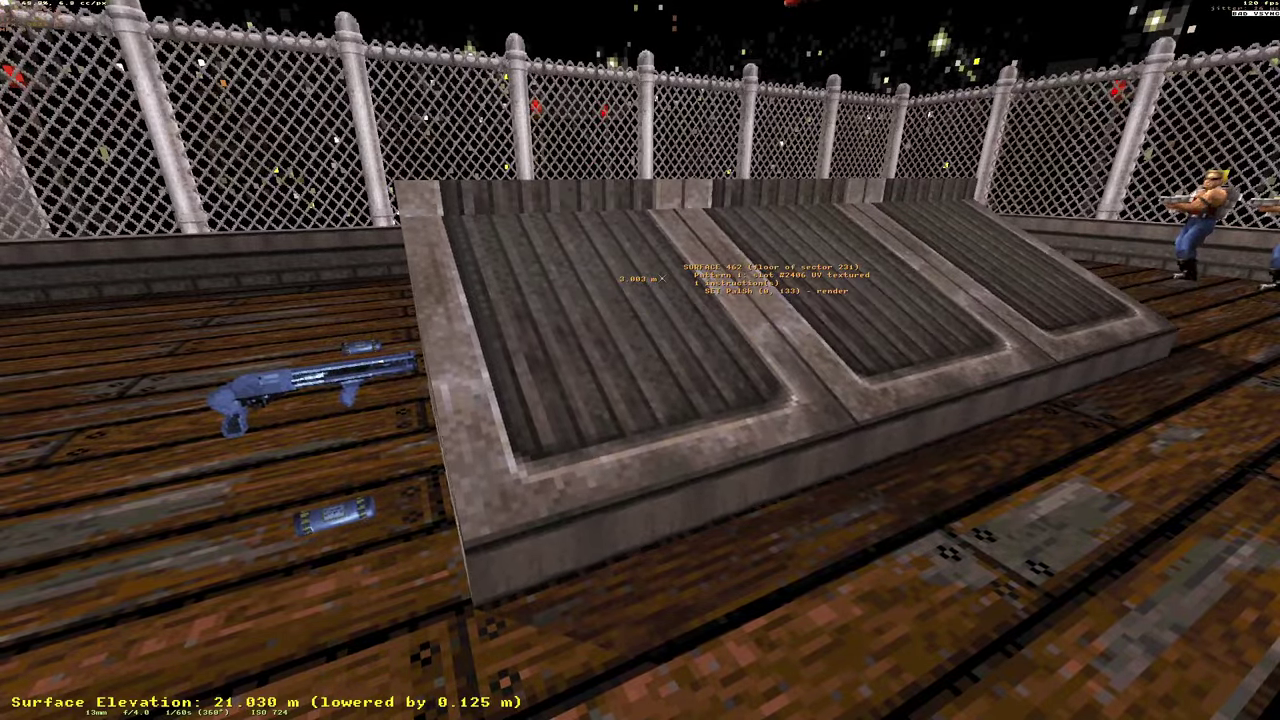
pyautogui.press('pagedown')
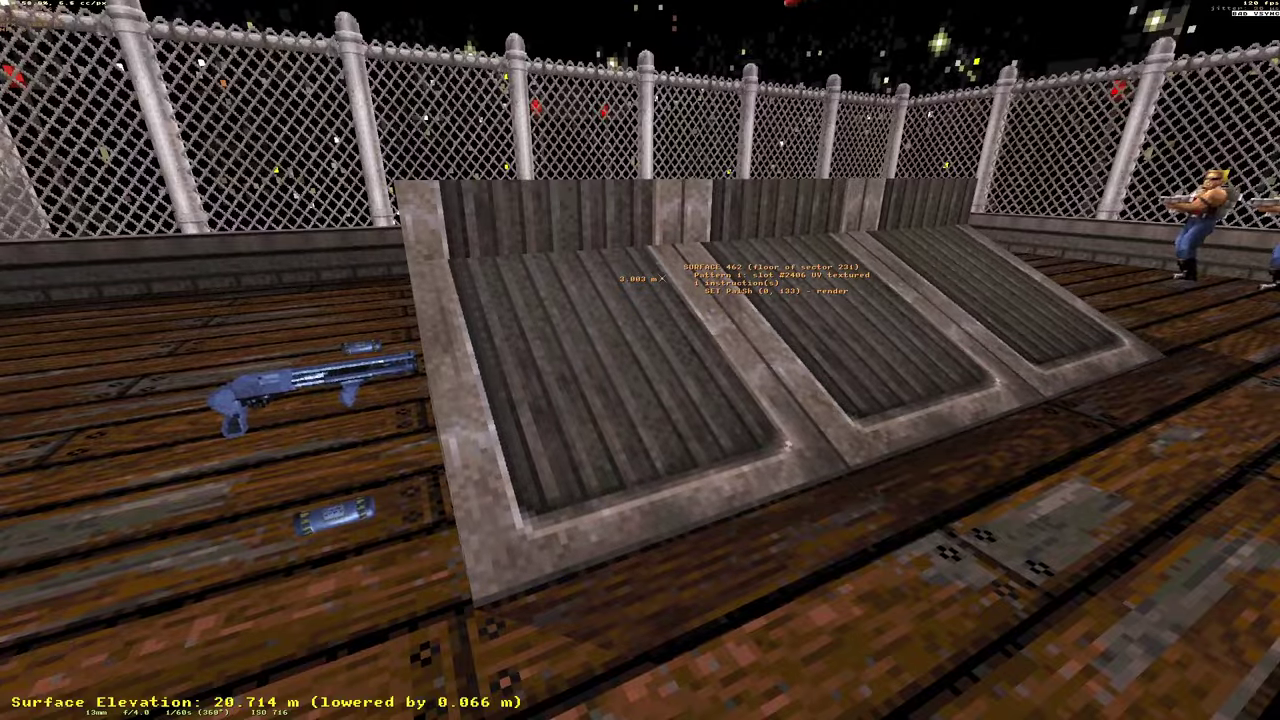
pyautogui.press('pageup')
pyautogui.press('pageup')
pyautogui.press('pagedown')
pyautogui.press('pagedown')
pyautogui.press('pagedown')
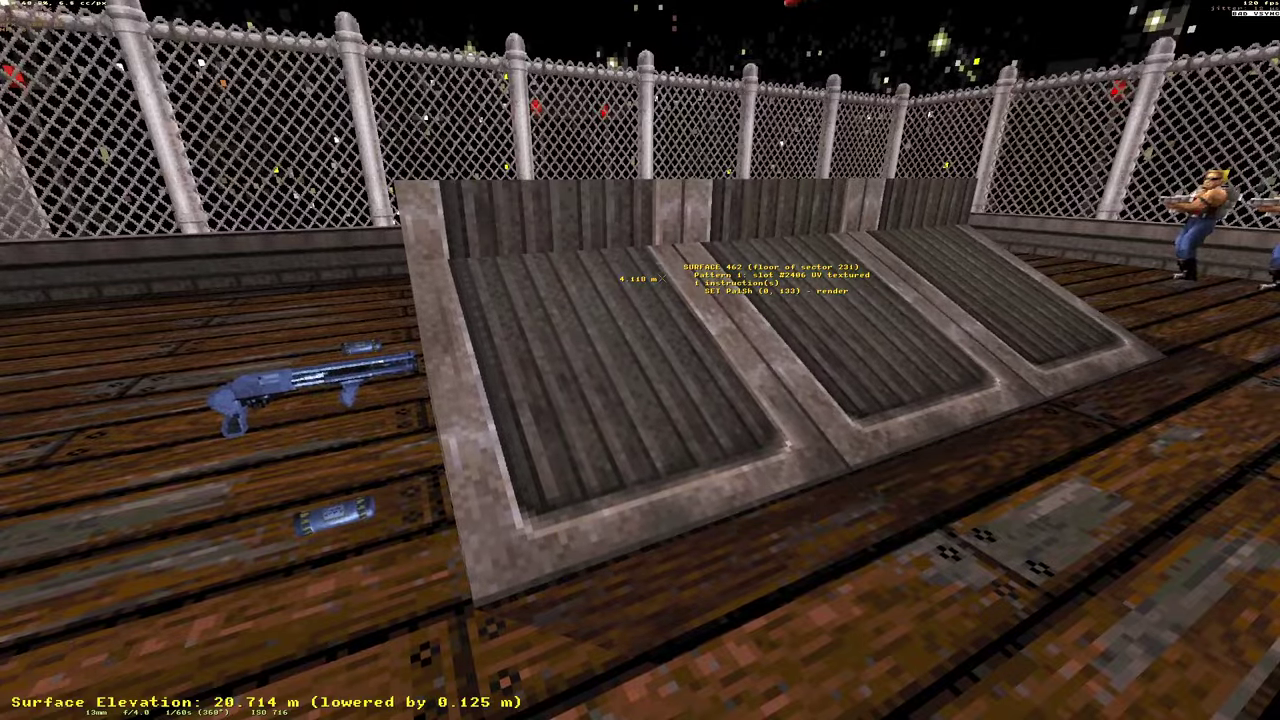
# Raise the sloped louvred floor of sector 231 to an elevation of 21.280 m.
pyautogui.press('Down')
pyautogui.press('Right')
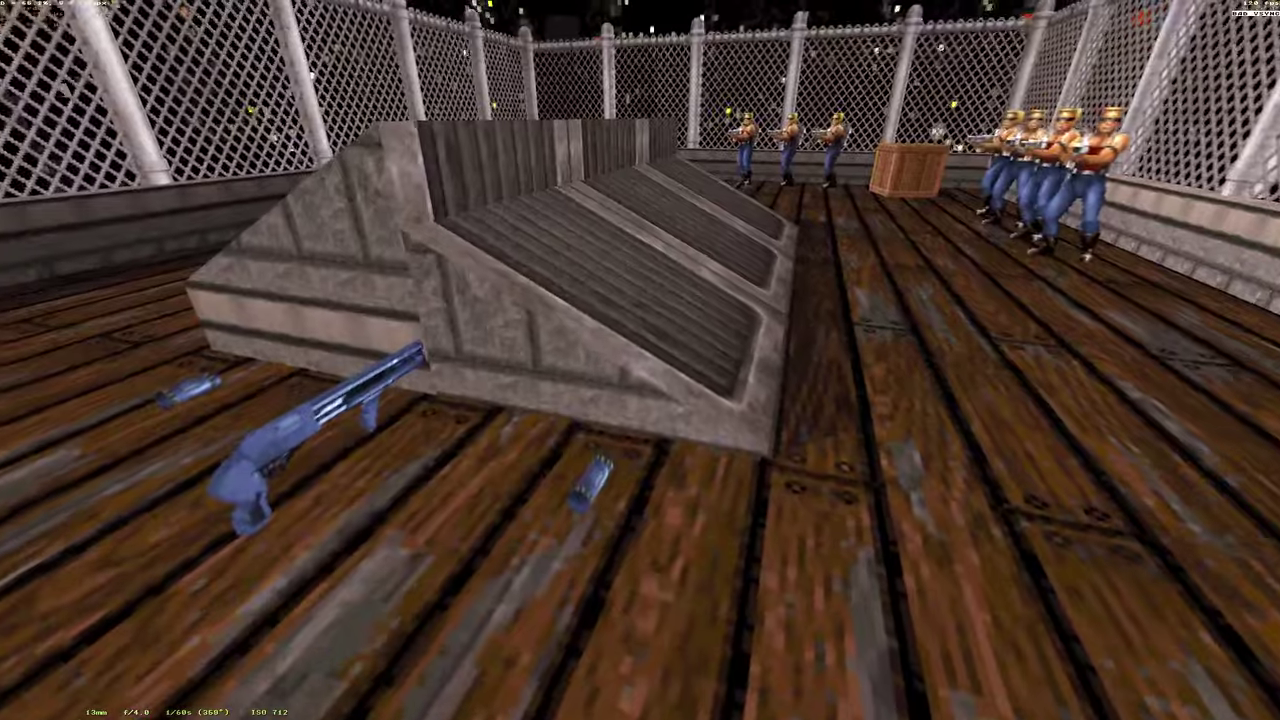
pyautogui.press('Up')
pyautogui.press('pageup')
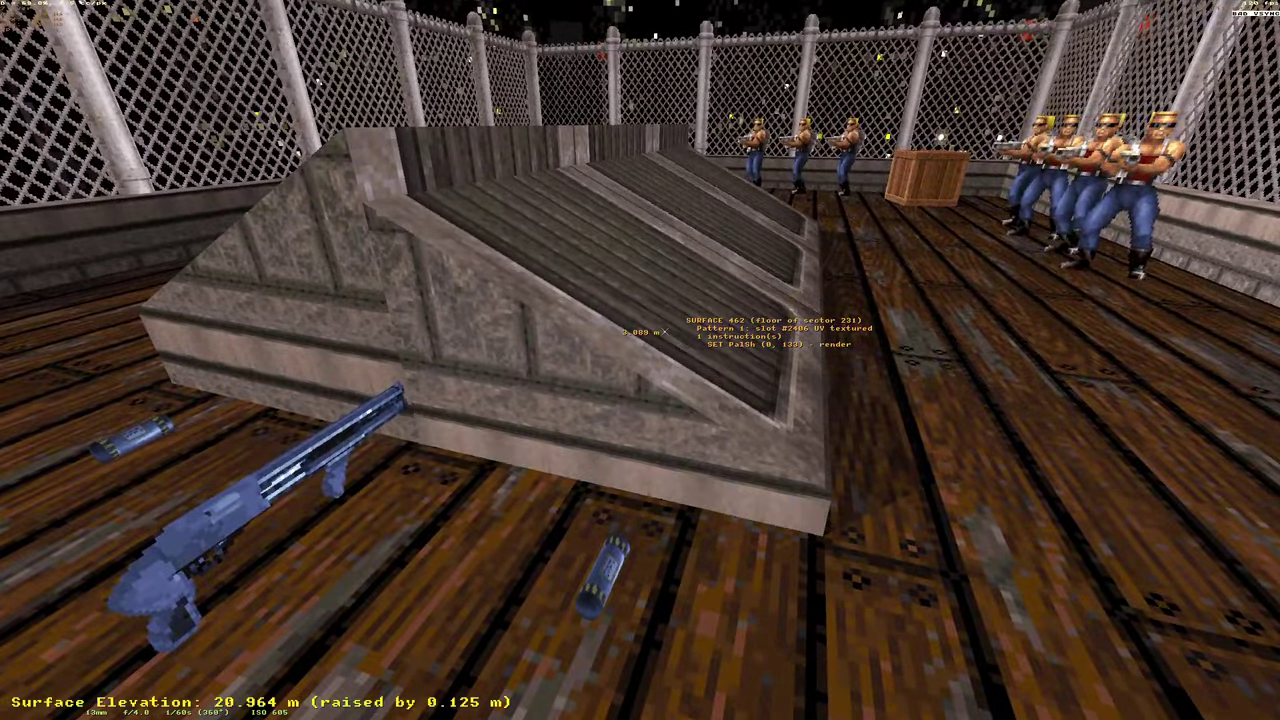
pyautogui.press('pageup')
pyautogui.press('a')
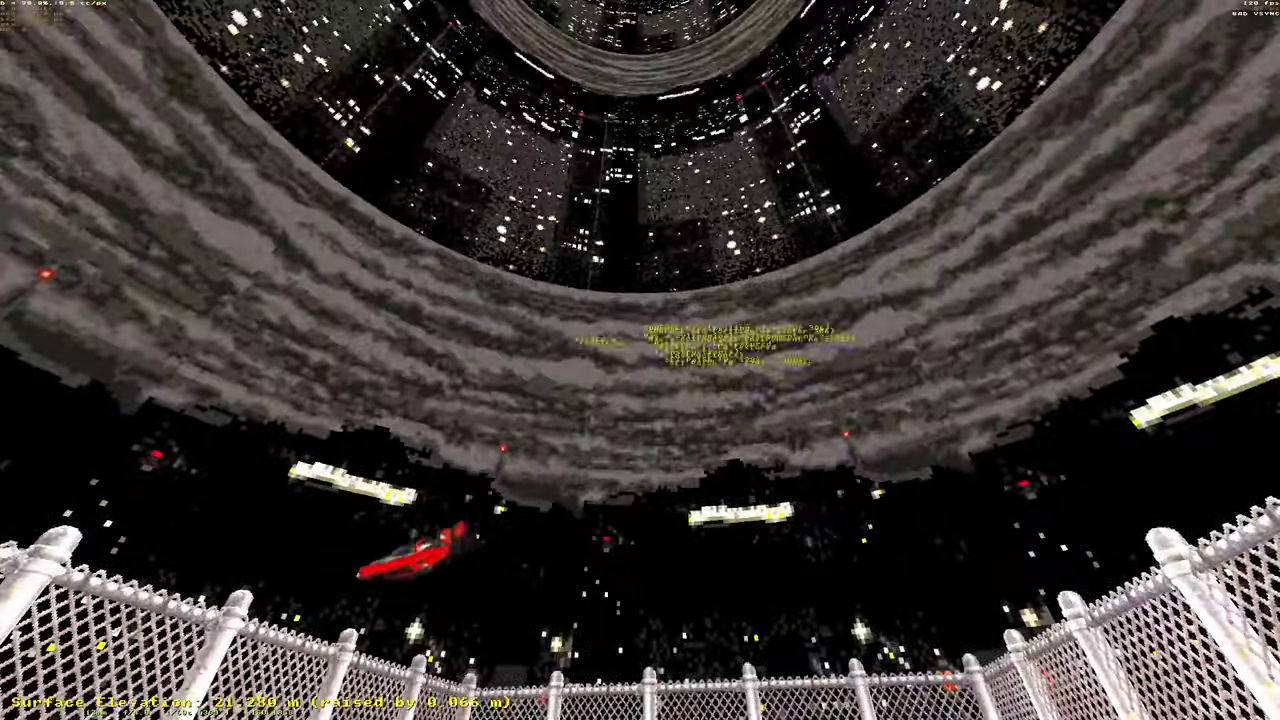
pyautogui.press('z')
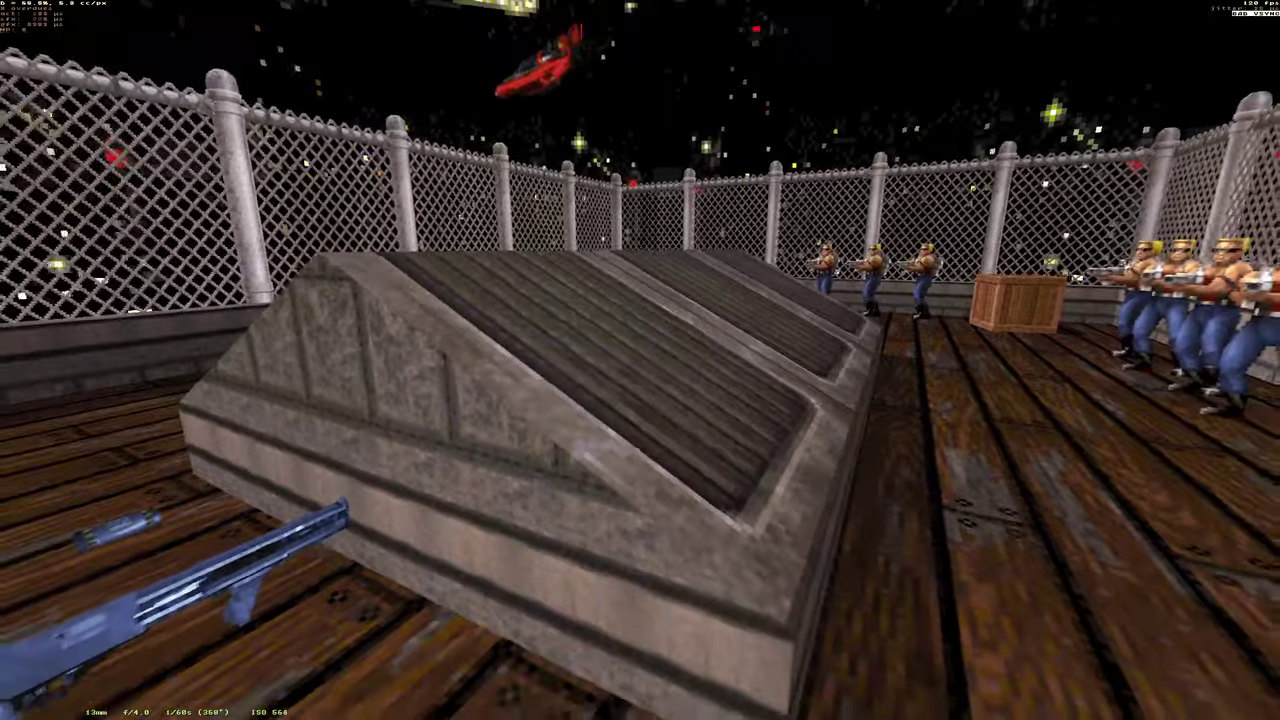
# Examine the louvred block's sloped face, ridge and side walls from several angles.
pyautogui.press('Up')
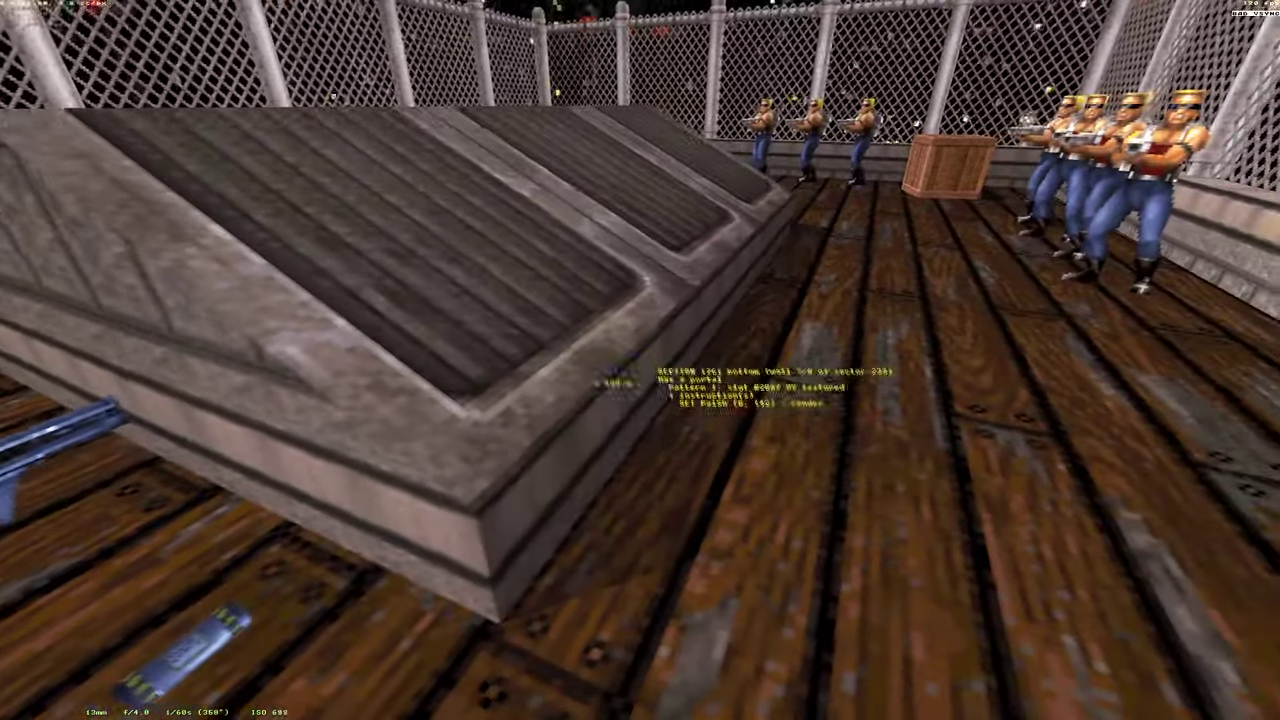
pyautogui.press('Down')
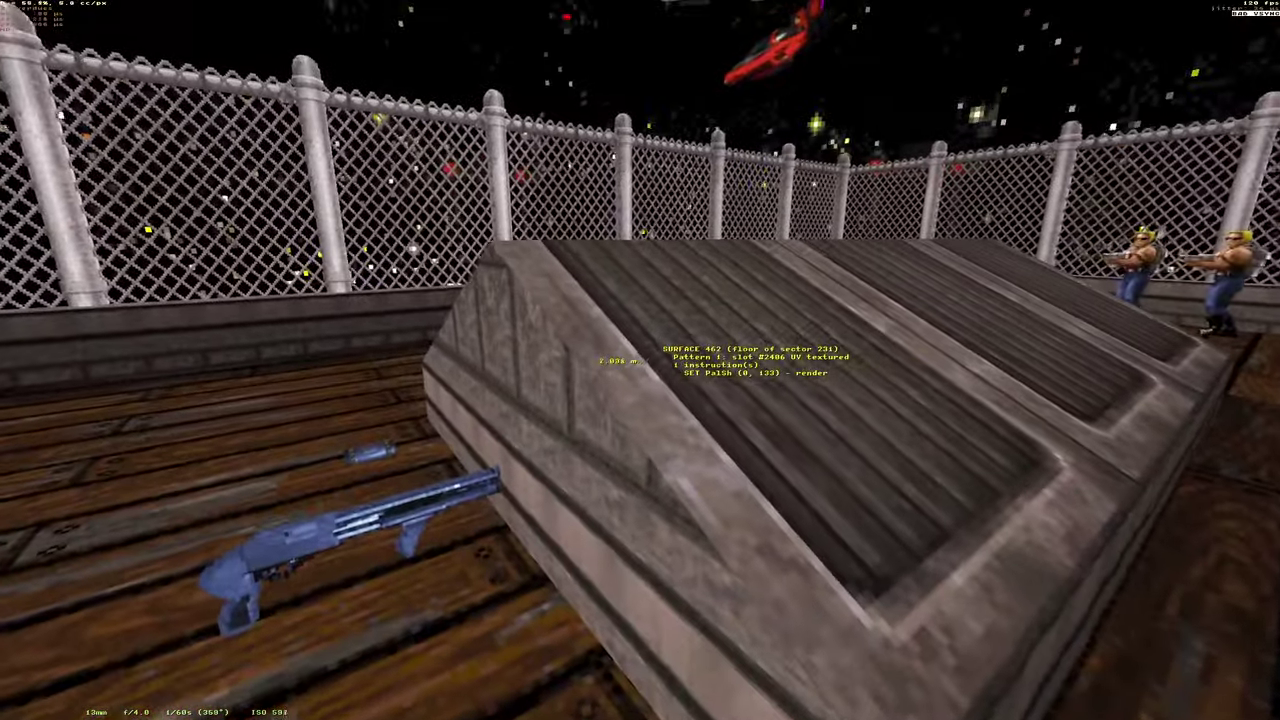
pyautogui.press('Up')
pyautogui.press('Down')
pyautogui.press('Right')
pyautogui.press('Up')
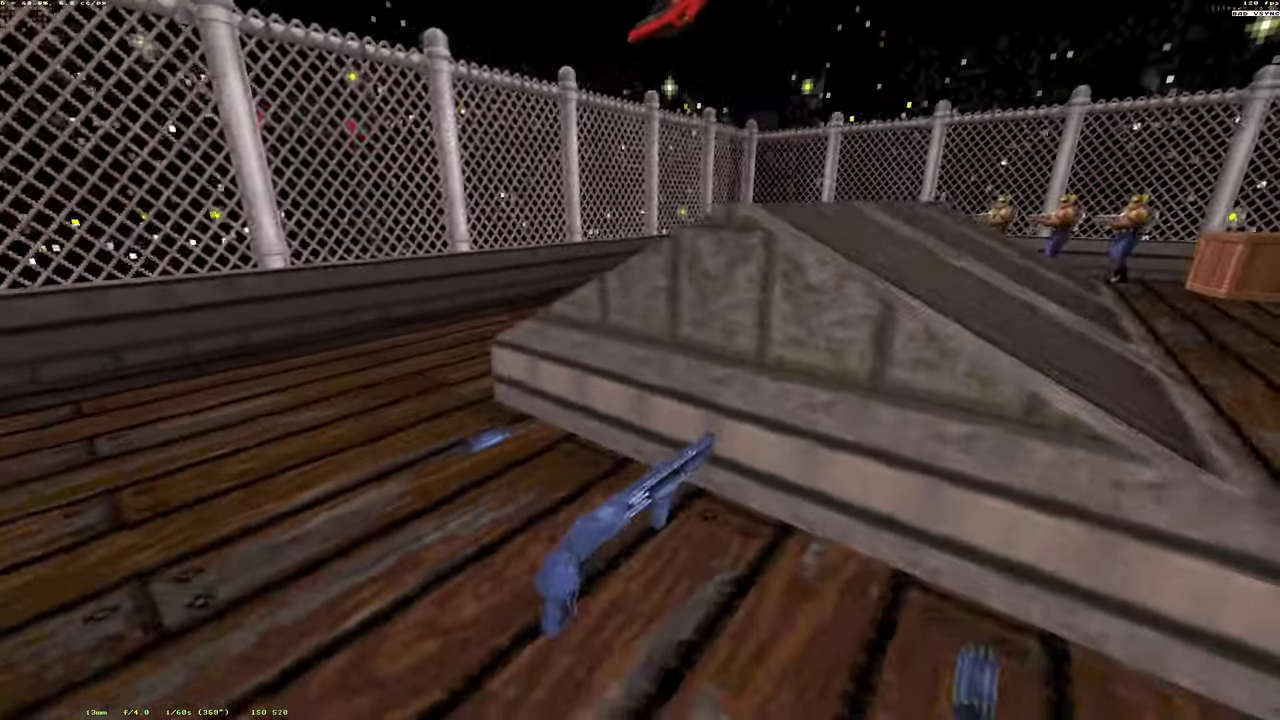
pyautogui.press('Right')
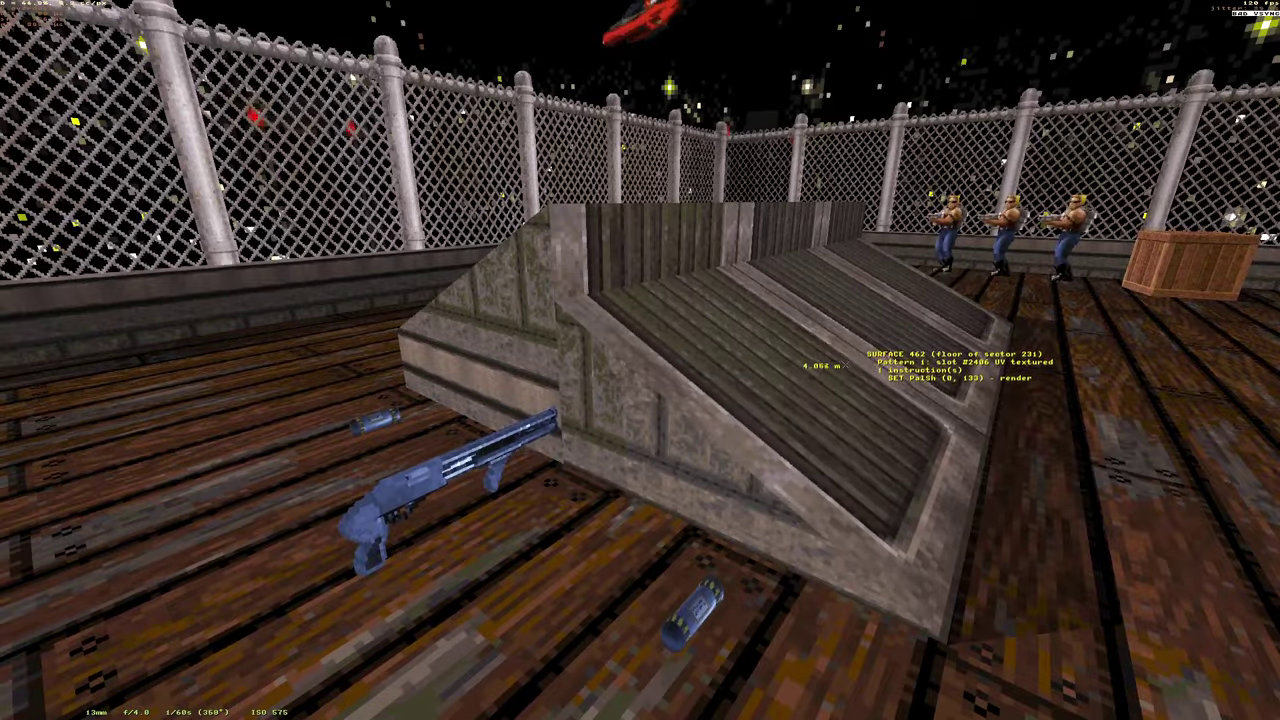
# Steepen the slope of sector 231's louvred floor until its upper edge meets the block's ridge, checking the fit from both ends.
pyautogui.press('[')
pyautogui.press('w')
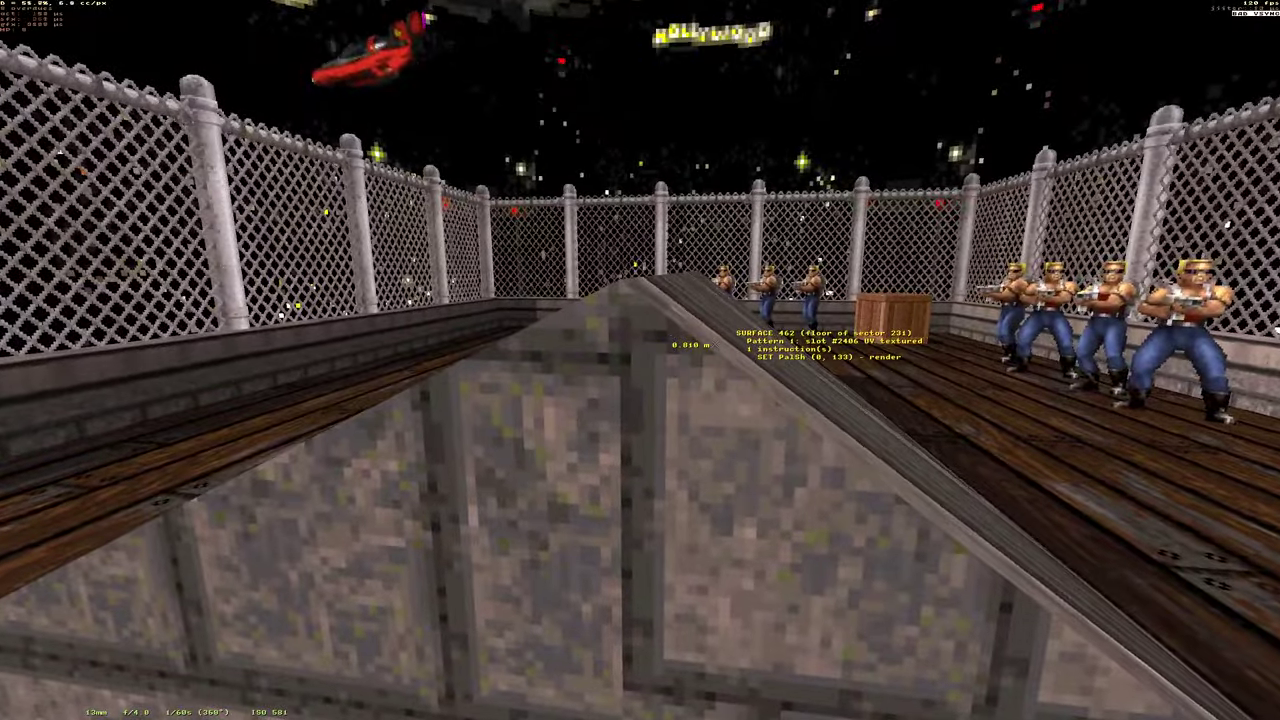
pyautogui.press(']')
pyautogui.press('[')
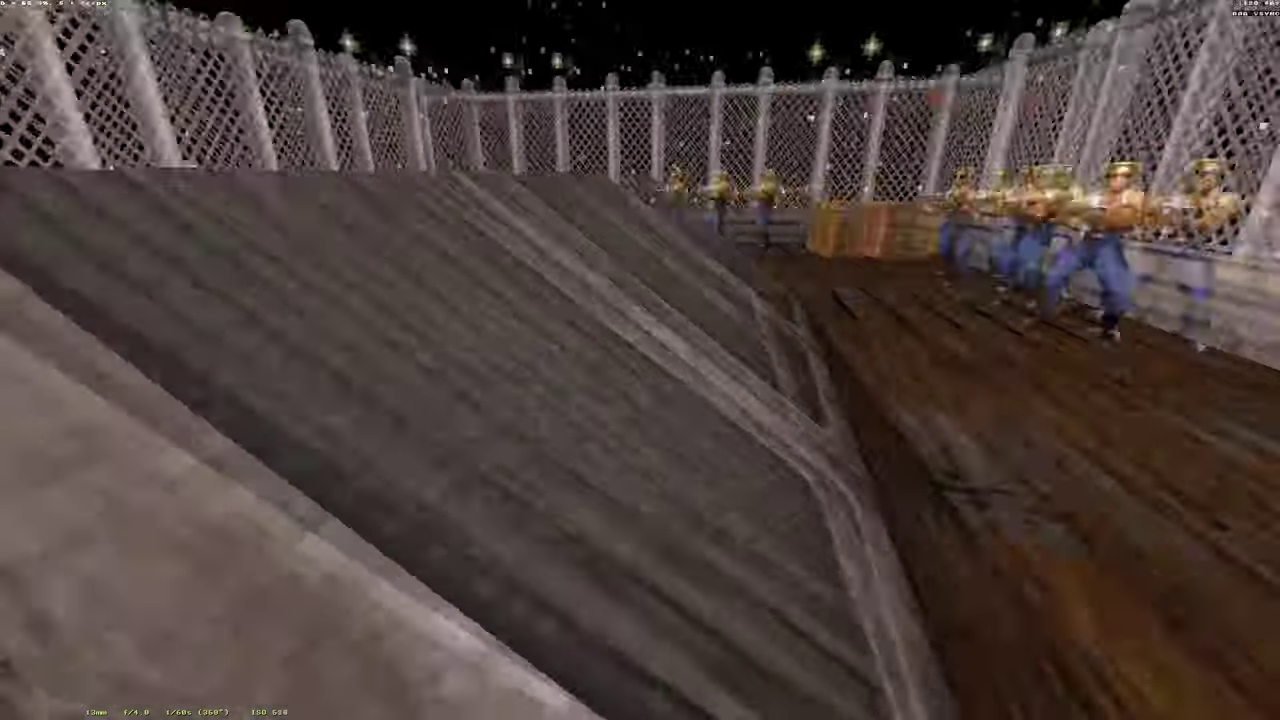
pyautogui.press('w')
pyautogui.press('w')
pyautogui.press('Left')
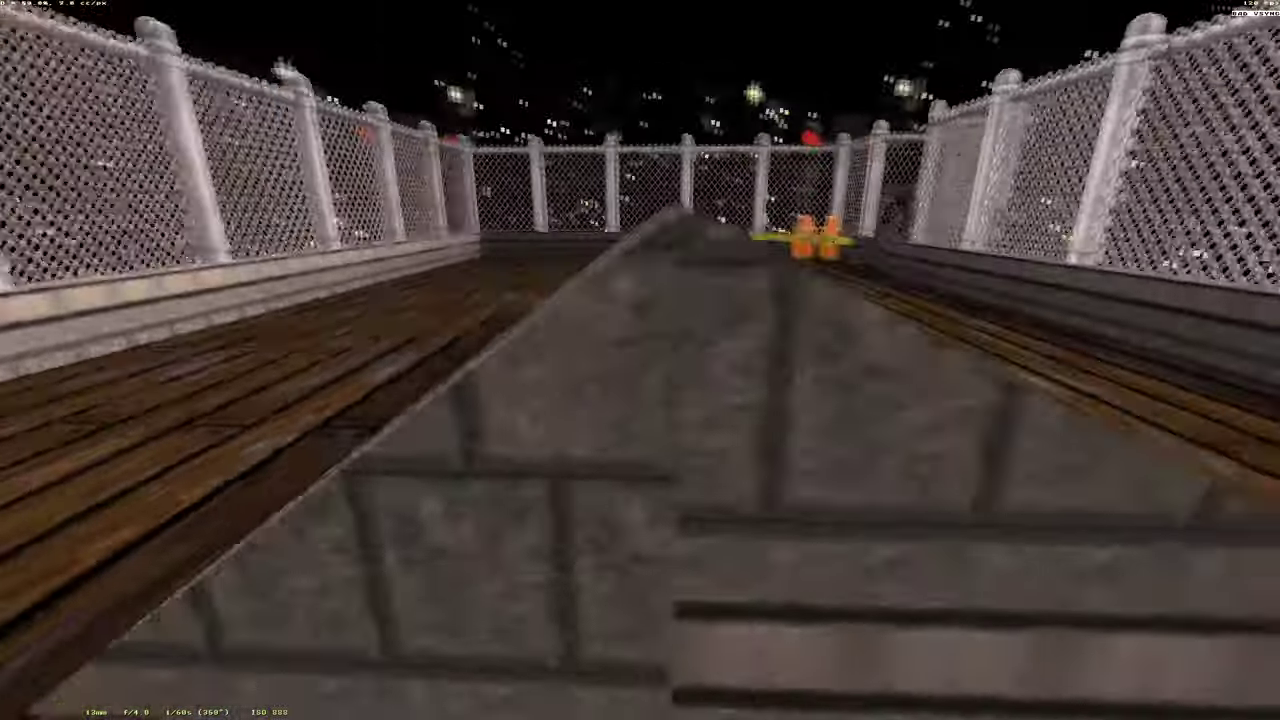
pyautogui.press('w')
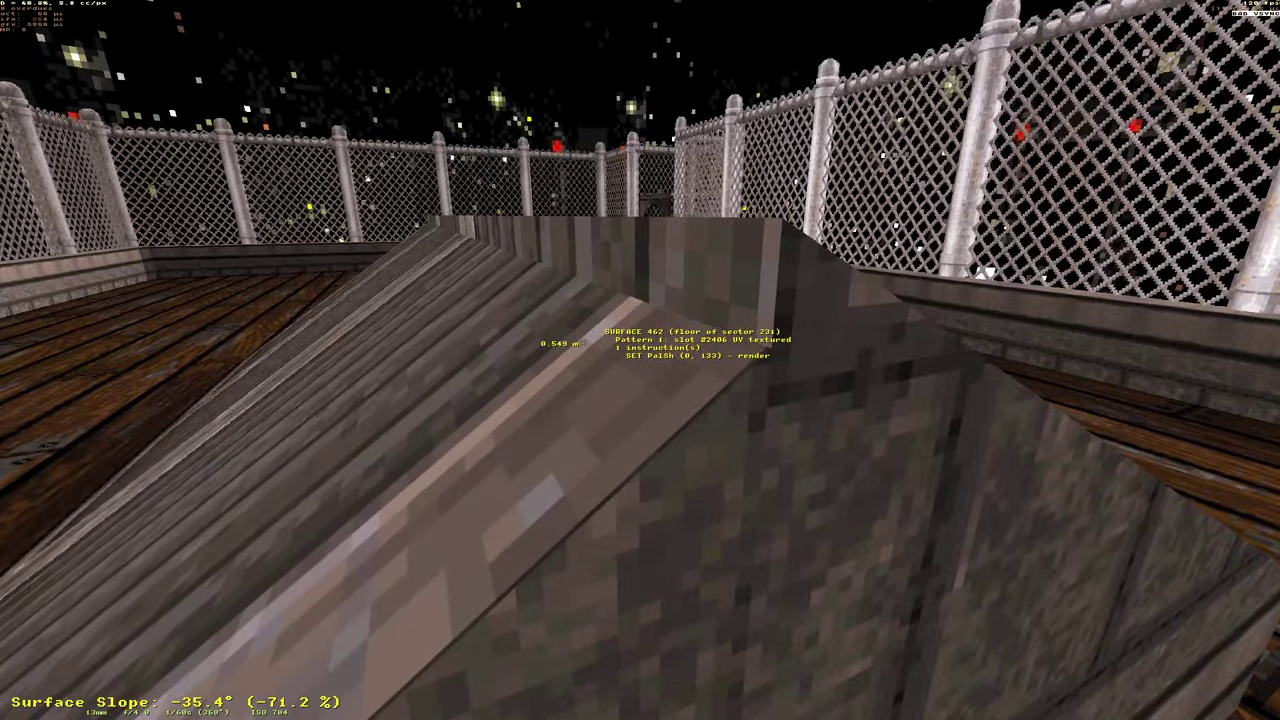
pyautogui.press('s')
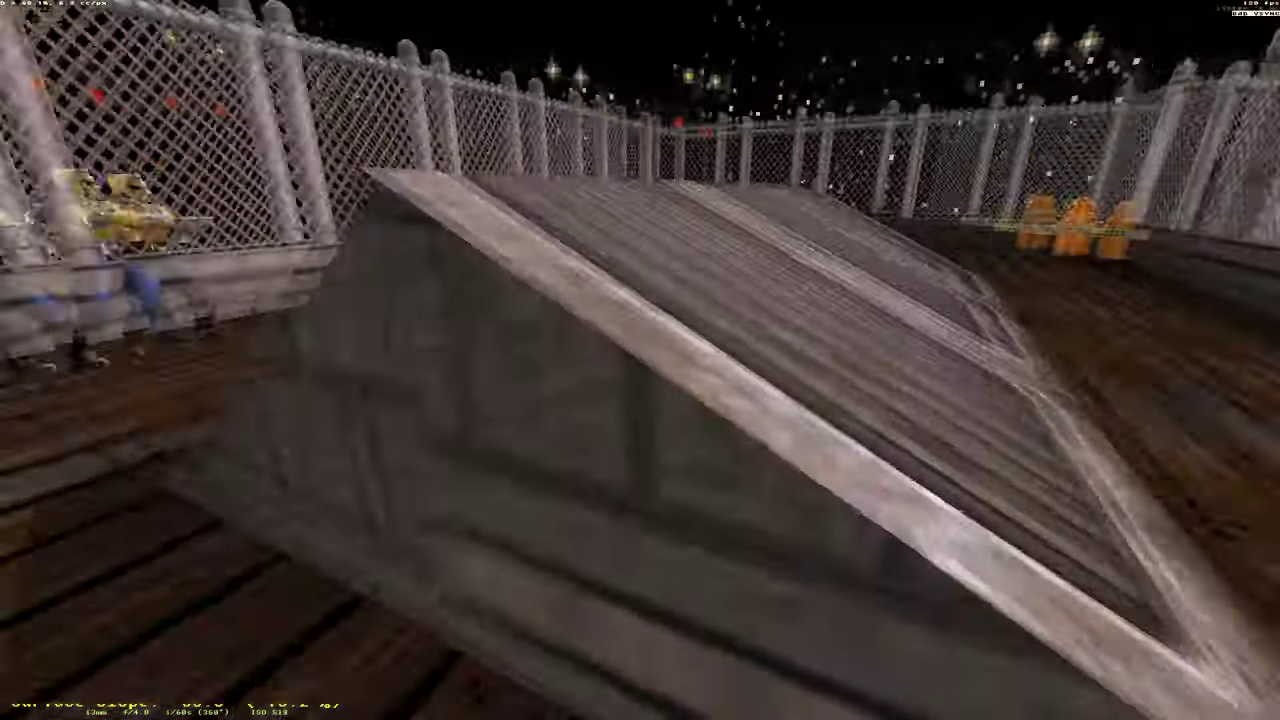
pyautogui.press('w')
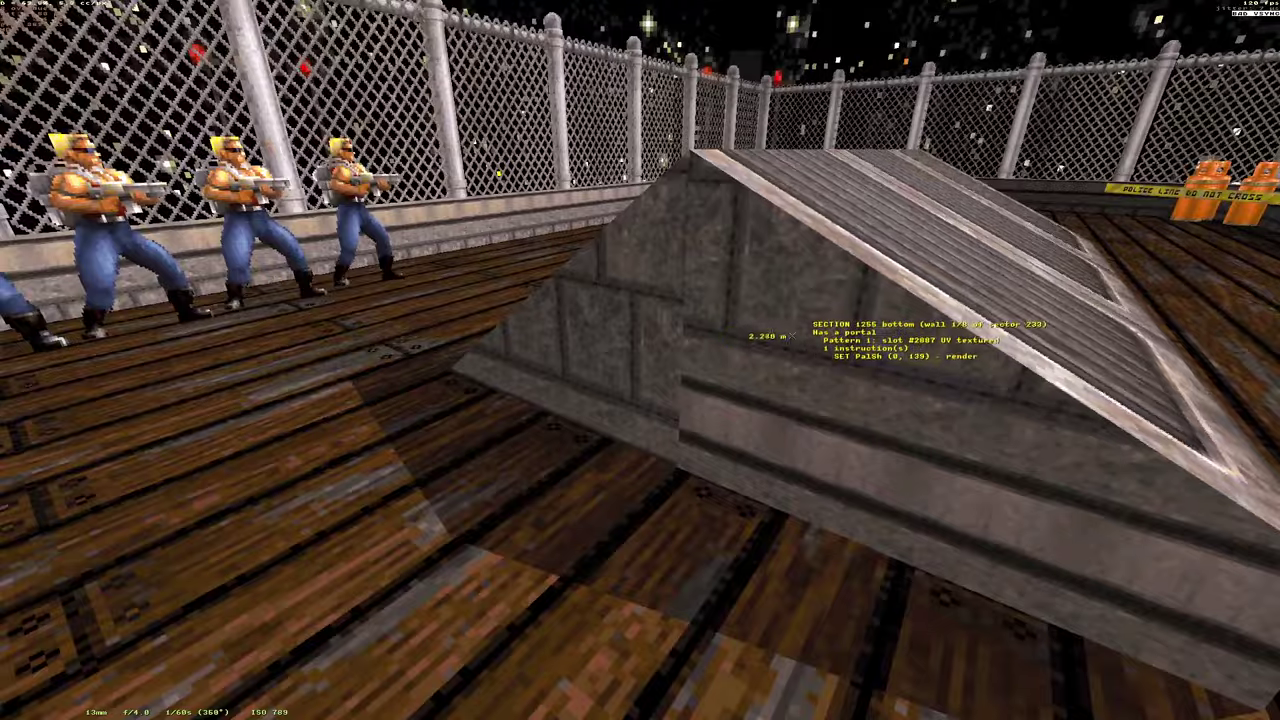
# Align the texture on the block's end walls in sector 233 to the surface slope and flip it horizontally.
pyautogui.press('r')
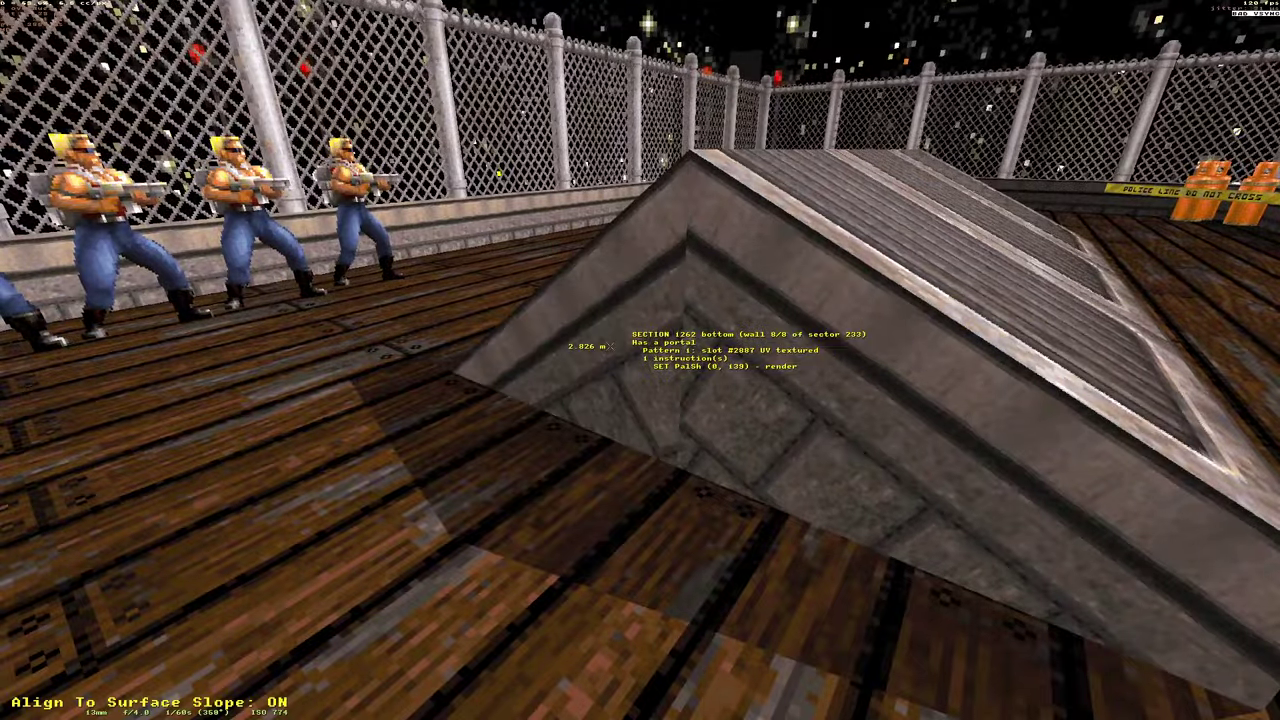
pyautogui.press('f')
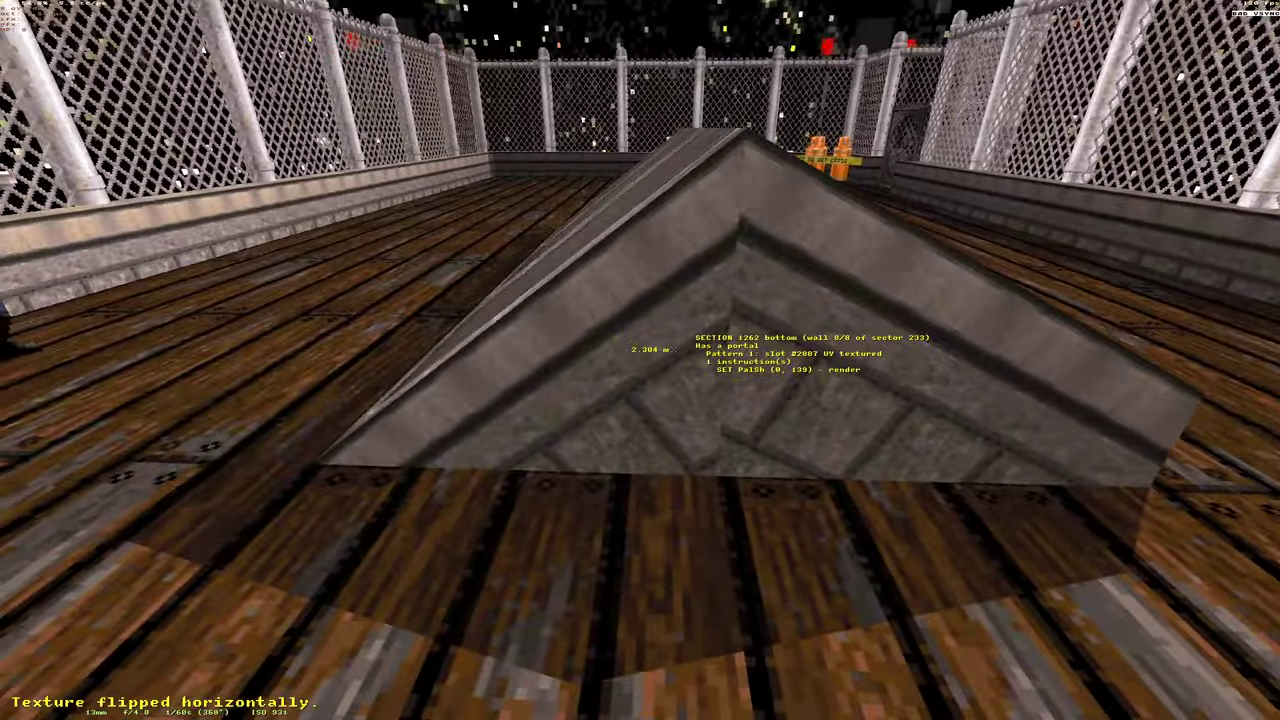
pyautogui.press('w')
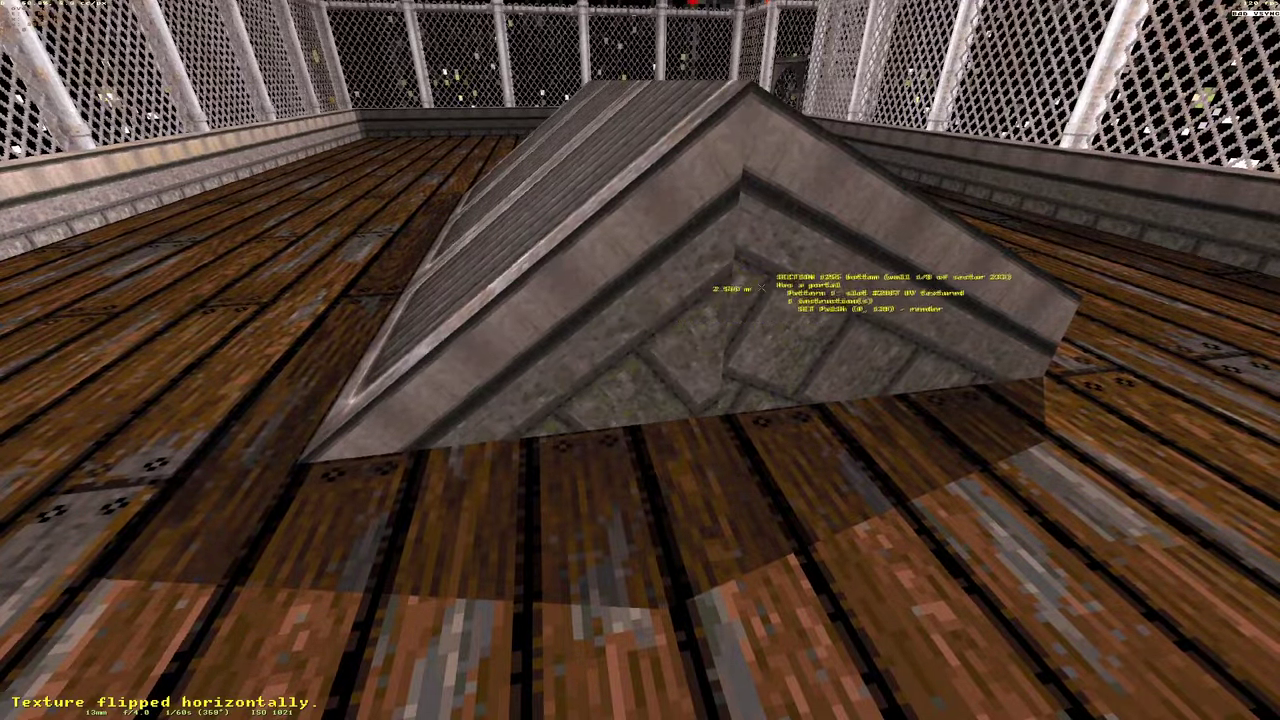
pyautogui.press('Up')
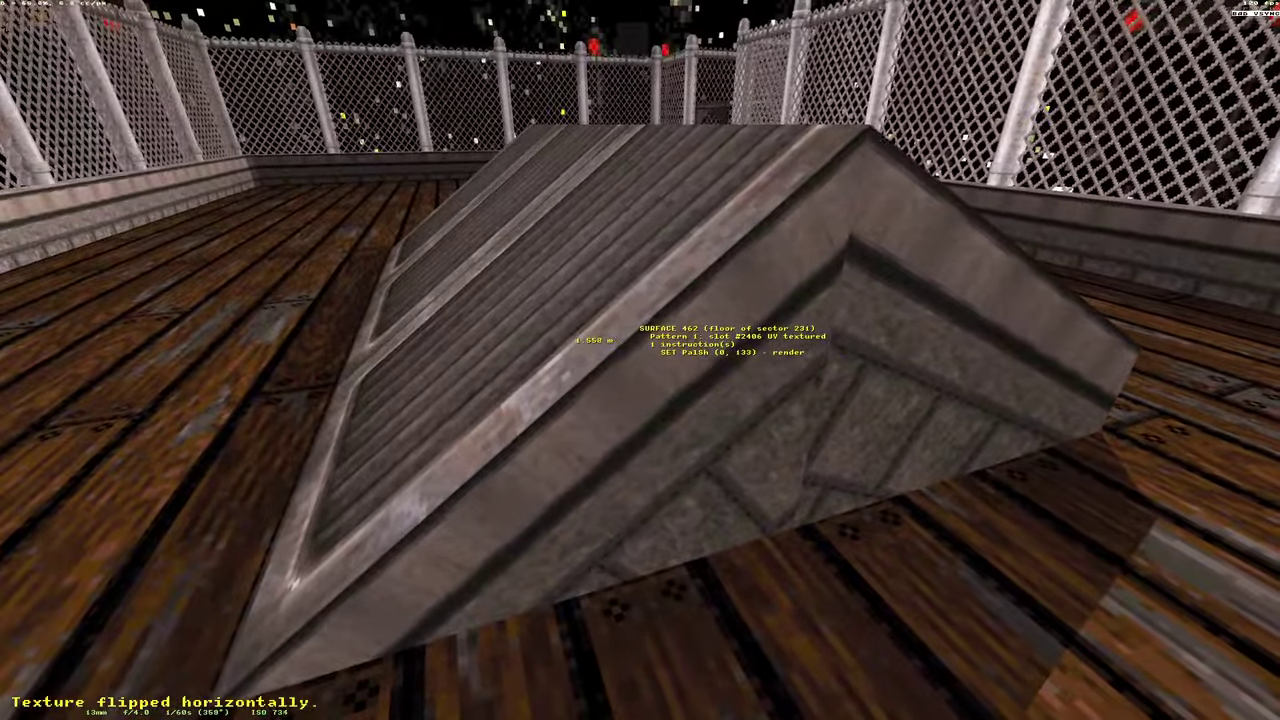
# Align the wall texture on the block's opposite end, beside the shotgun, to the surface slope.
pyautogui.press('Down')
pyautogui.press('Left')
pyautogui.press('Up')
pyautogui.press('Right')
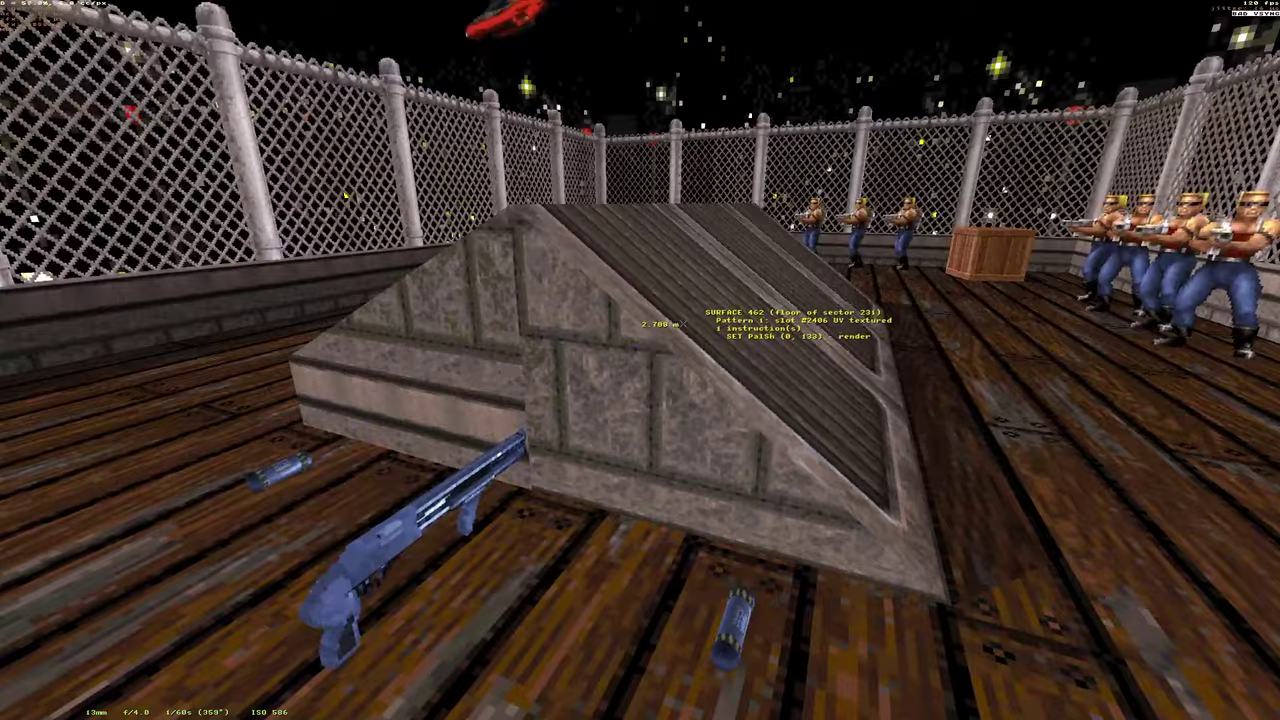
pyautogui.press('Up')
pyautogui.press('r')
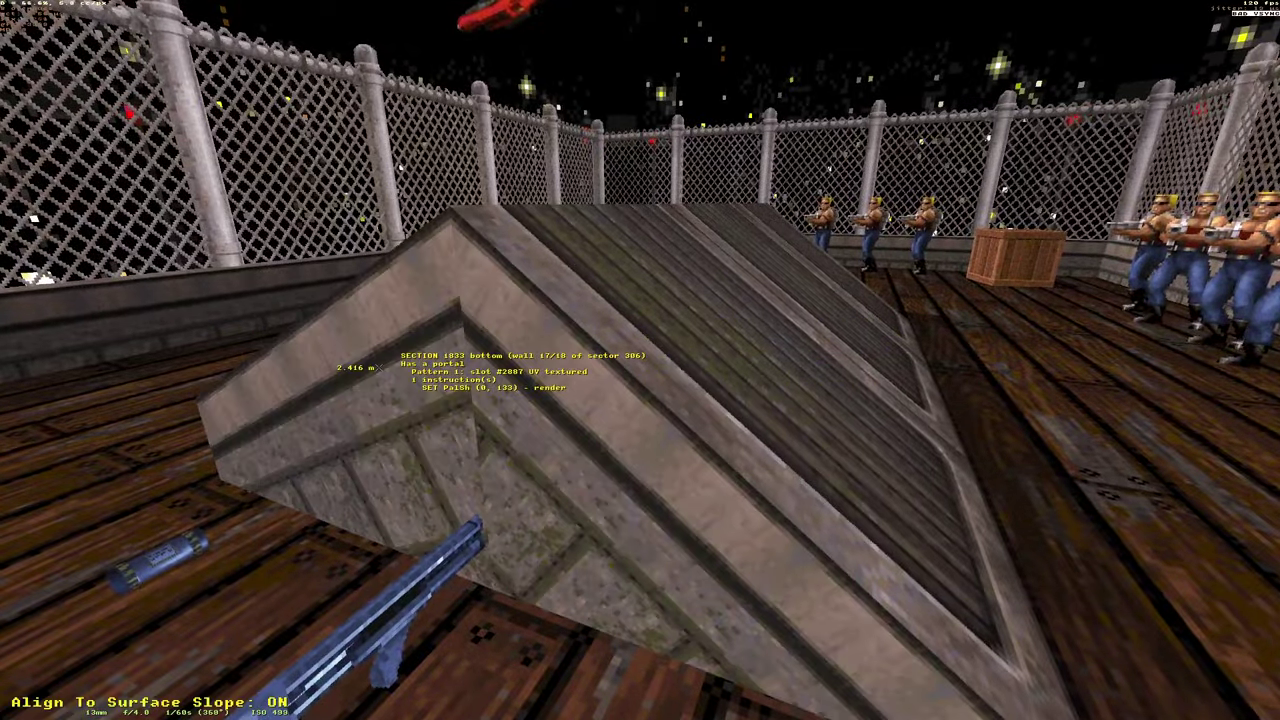
# Lower the louvred floor of sector 232 to 21.035 m and set its slope to -37.0°.
pyautogui.press('Left')
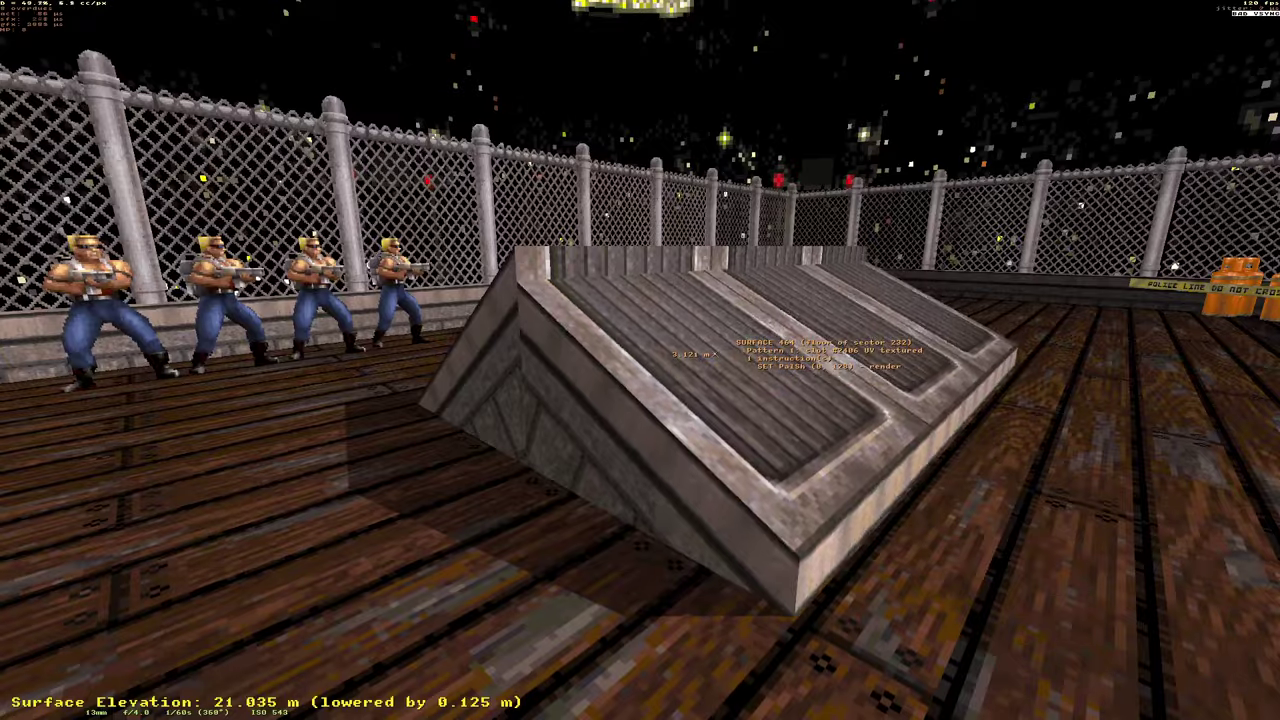
pyautogui.press('[')
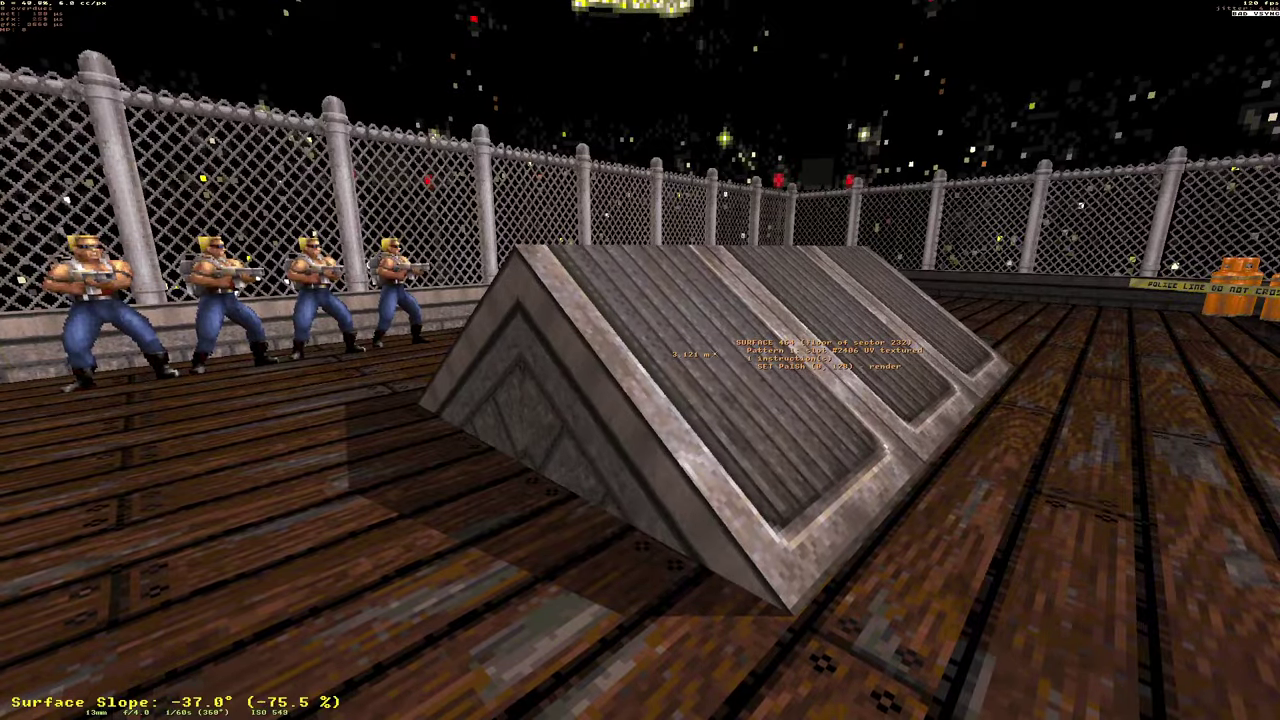
# Open the 2D map overlay and examine the player marker and surrounding sectors at scales from micrometres to 10 m.
pyautogui.press('KP_Enter')
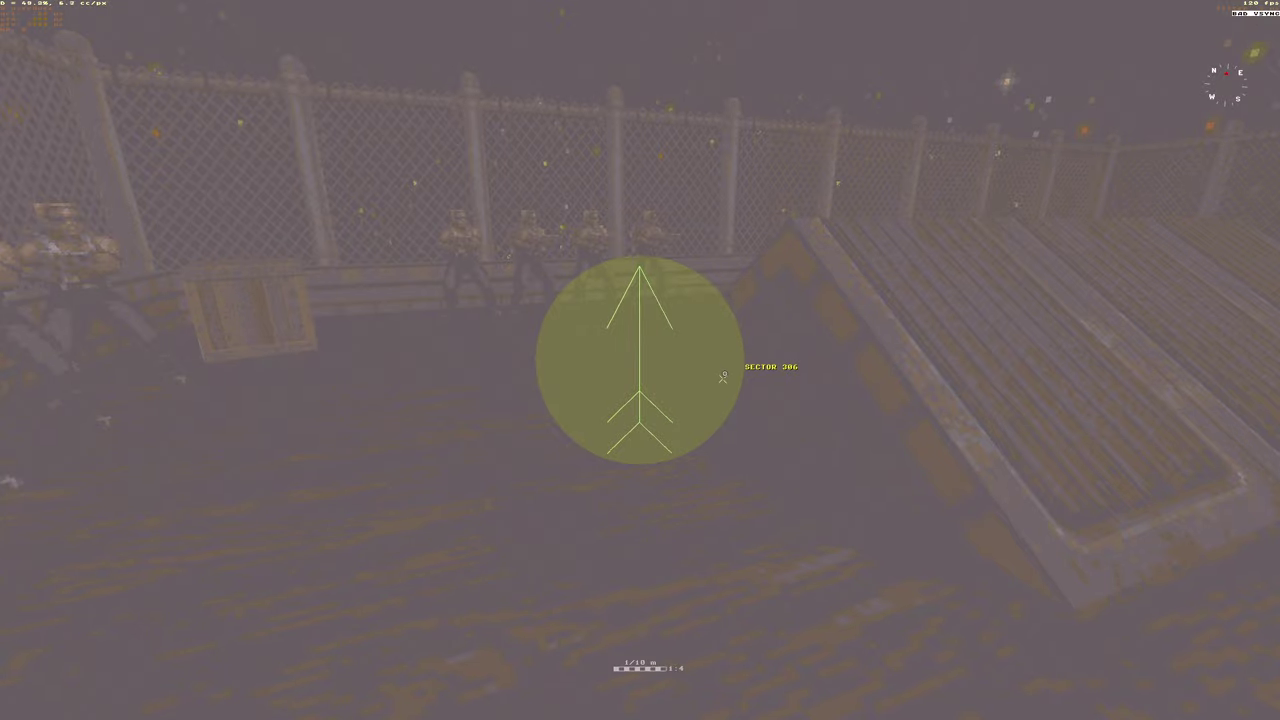
pyautogui.scroll(2, 723, 377)
pyautogui.scroll(4, 725, 371)
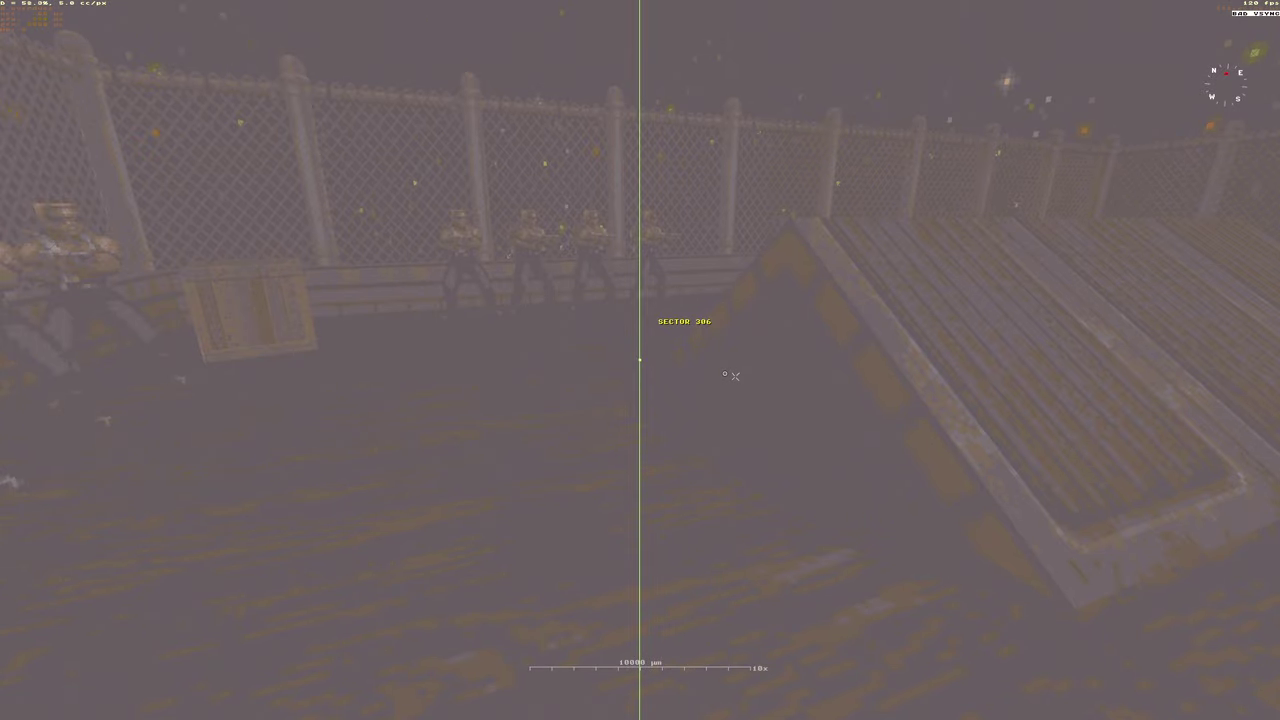
pyautogui.scroll(3, 726, 374)
pyautogui.scroll(-6, 727, 630)
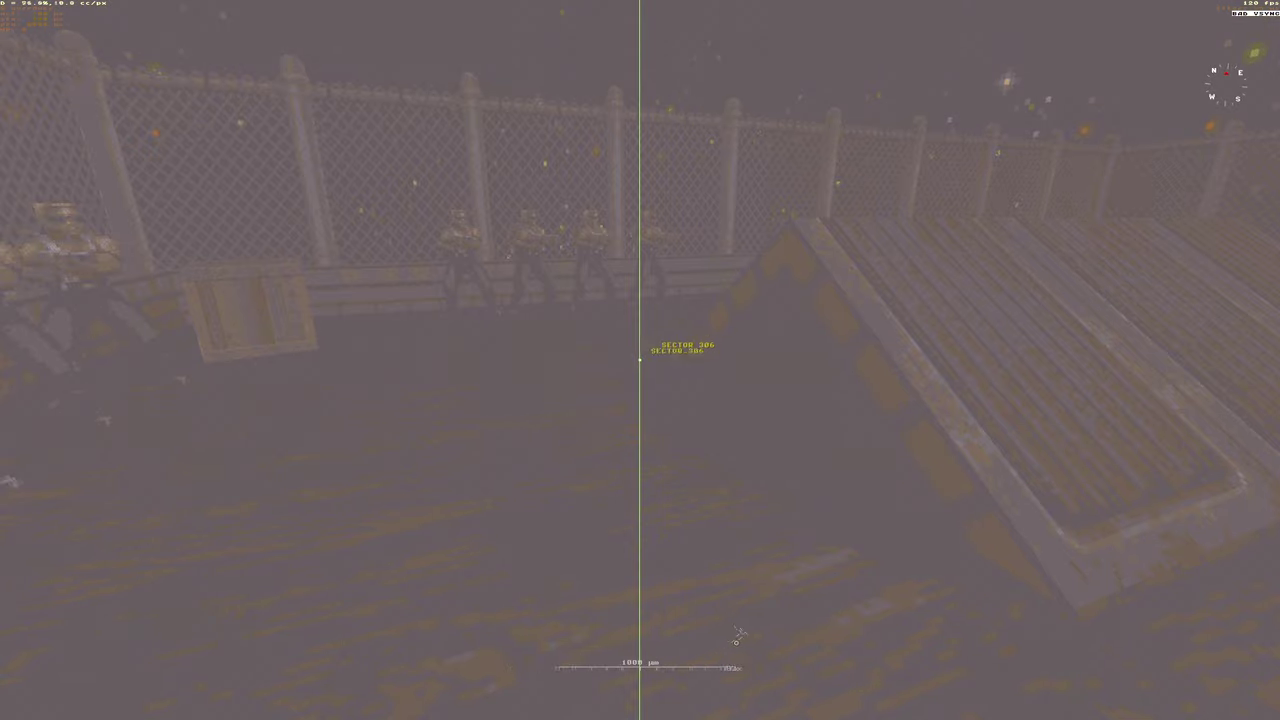
pyautogui.scroll(-5, 727, 630)
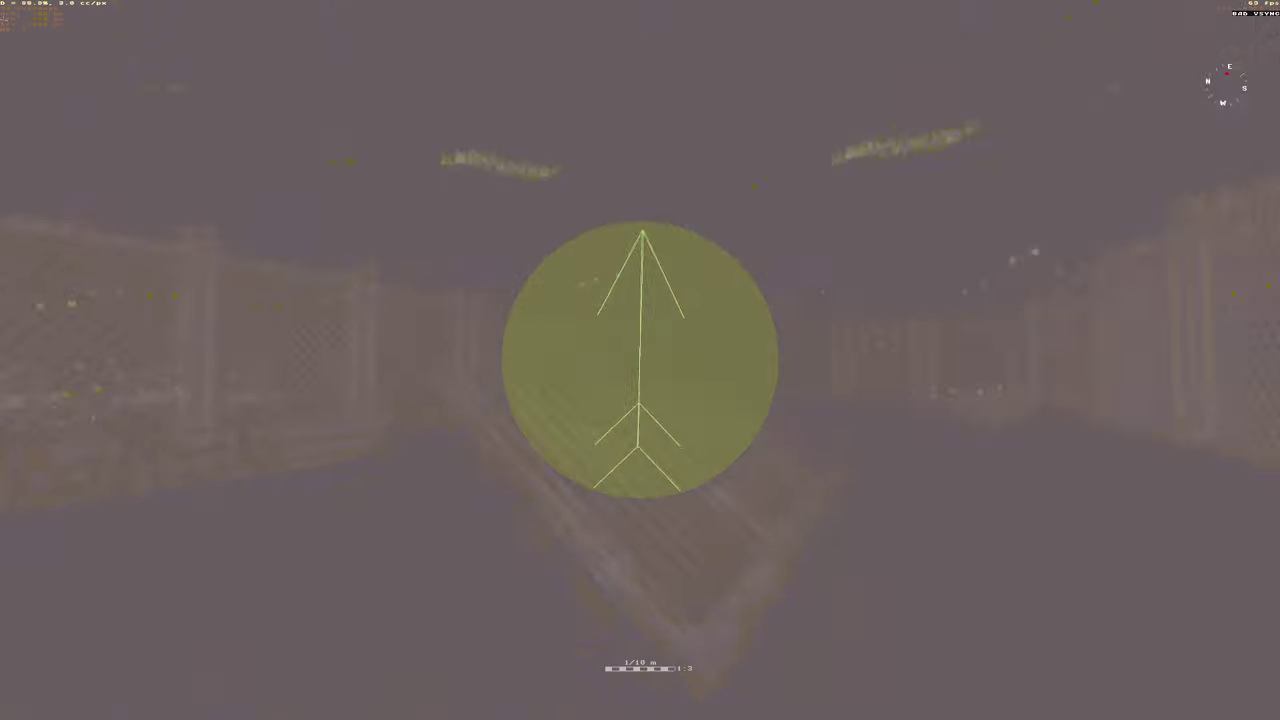
pyautogui.scroll(-3, 640, 360)
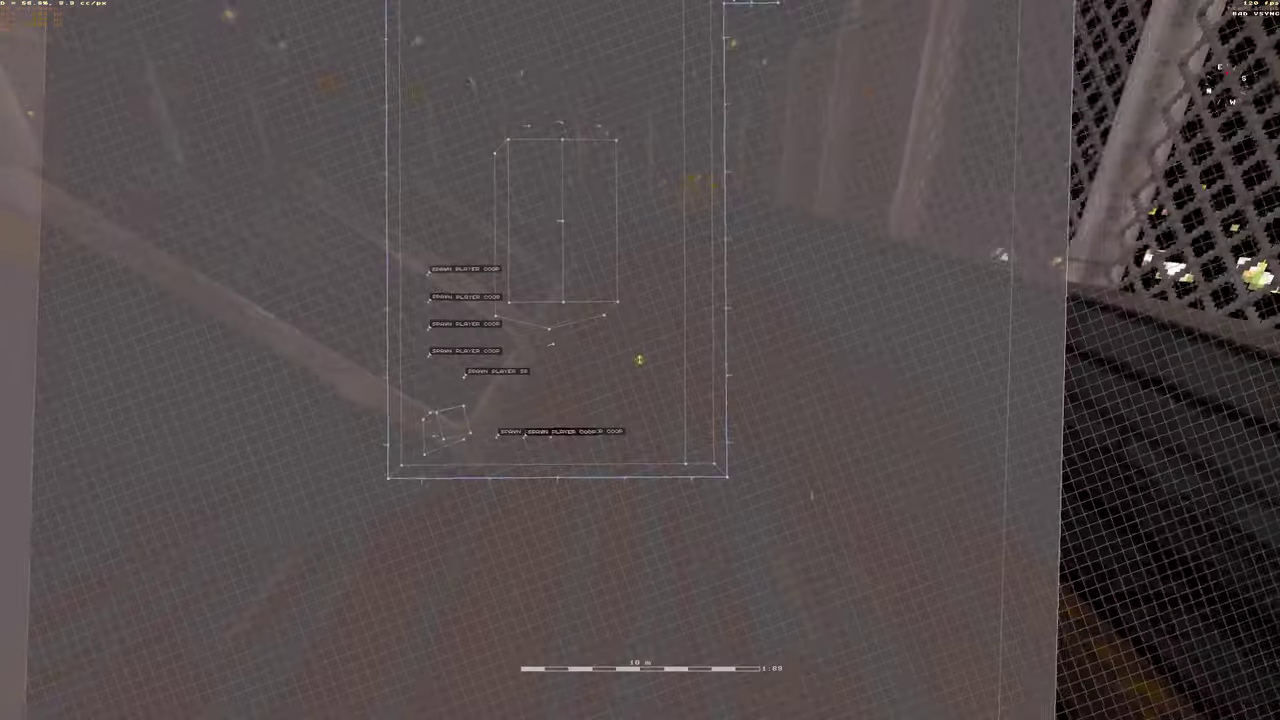
pyautogui.scroll(5, 640, 360)
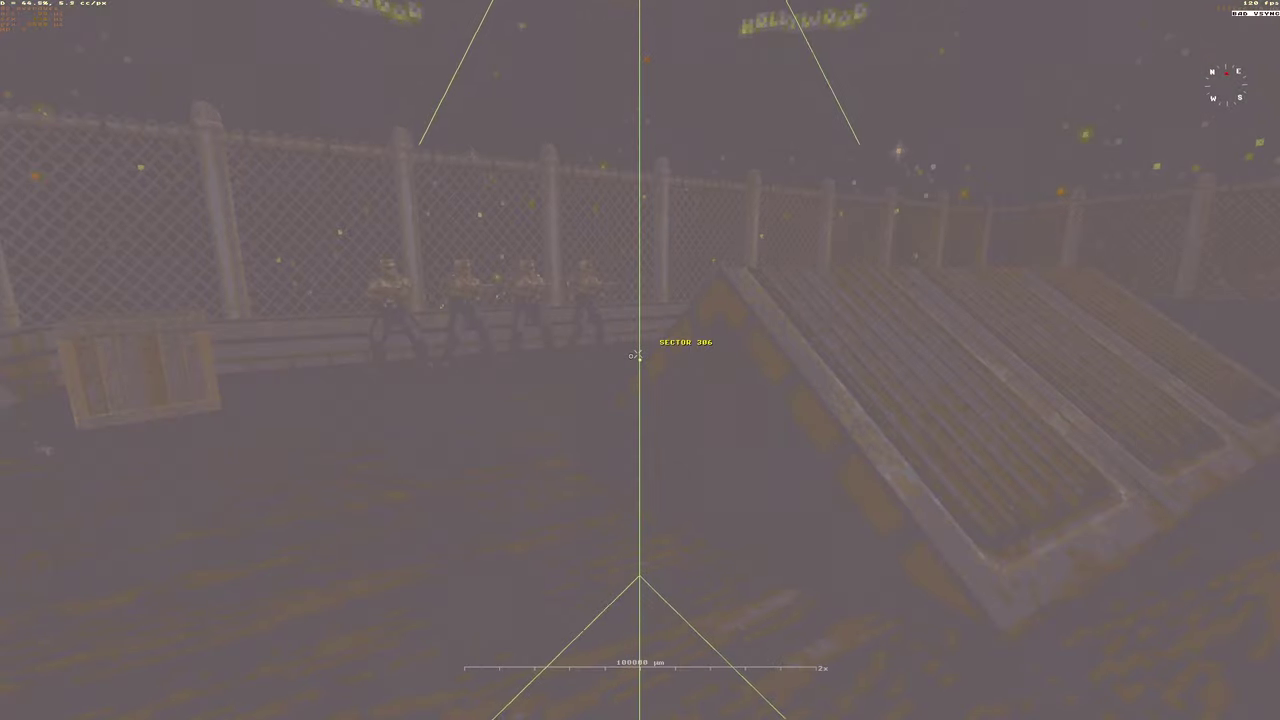
# Examine the player marker and a trial line drawn from it on the 2D map at scales from 1000 µm to 1 m.
pyautogui.scroll(5, 636, 355)
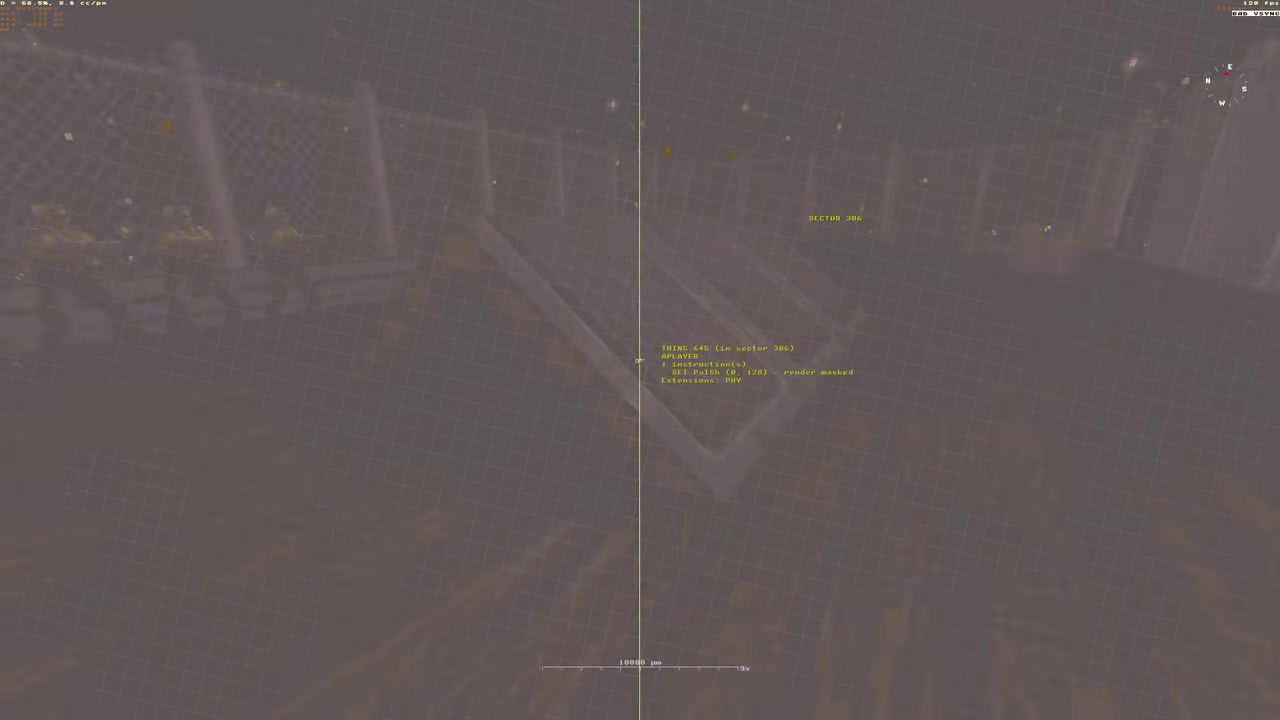
pyautogui.scroll(3, 630, 361)
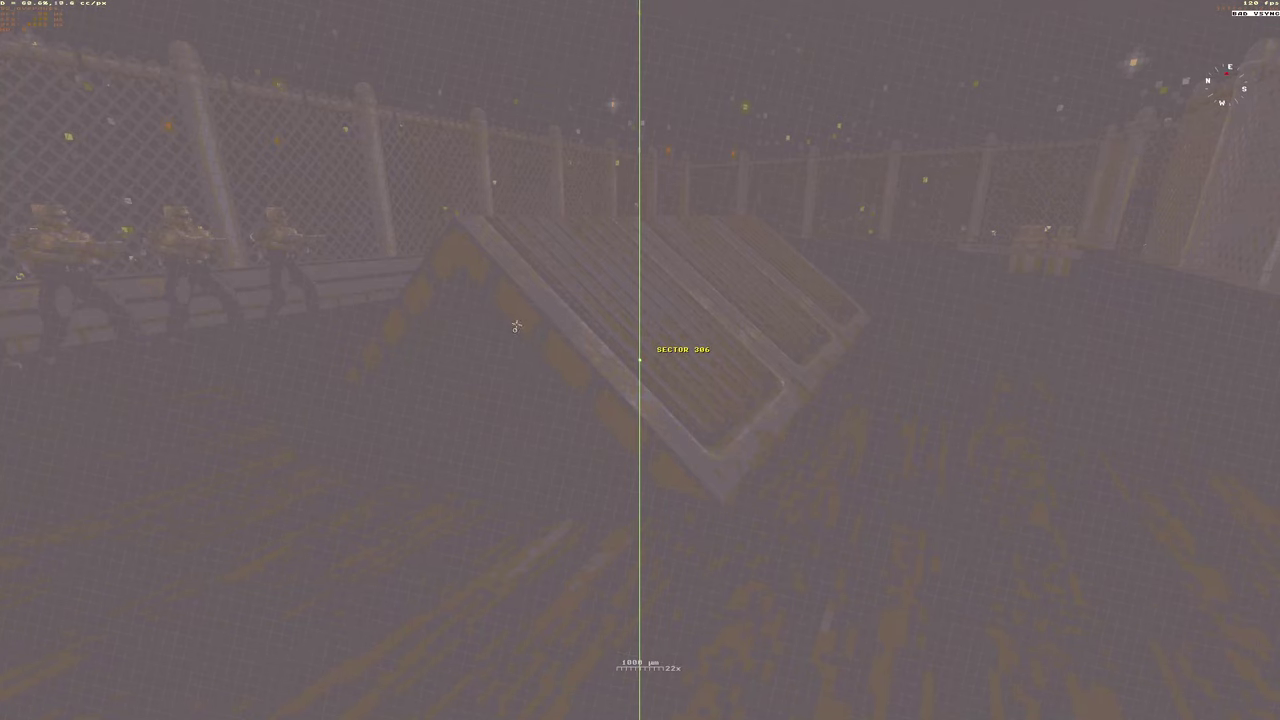
pyautogui.press('space')
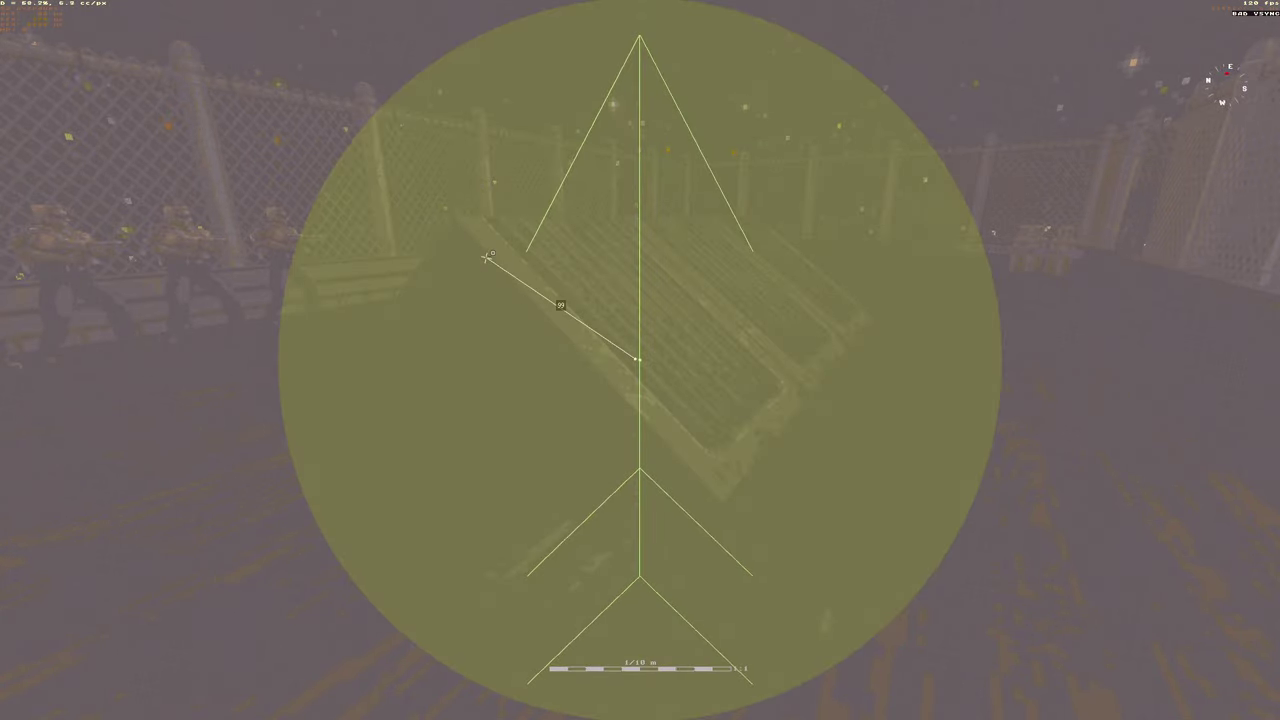
pyautogui.scroll(-6, 487, 257)
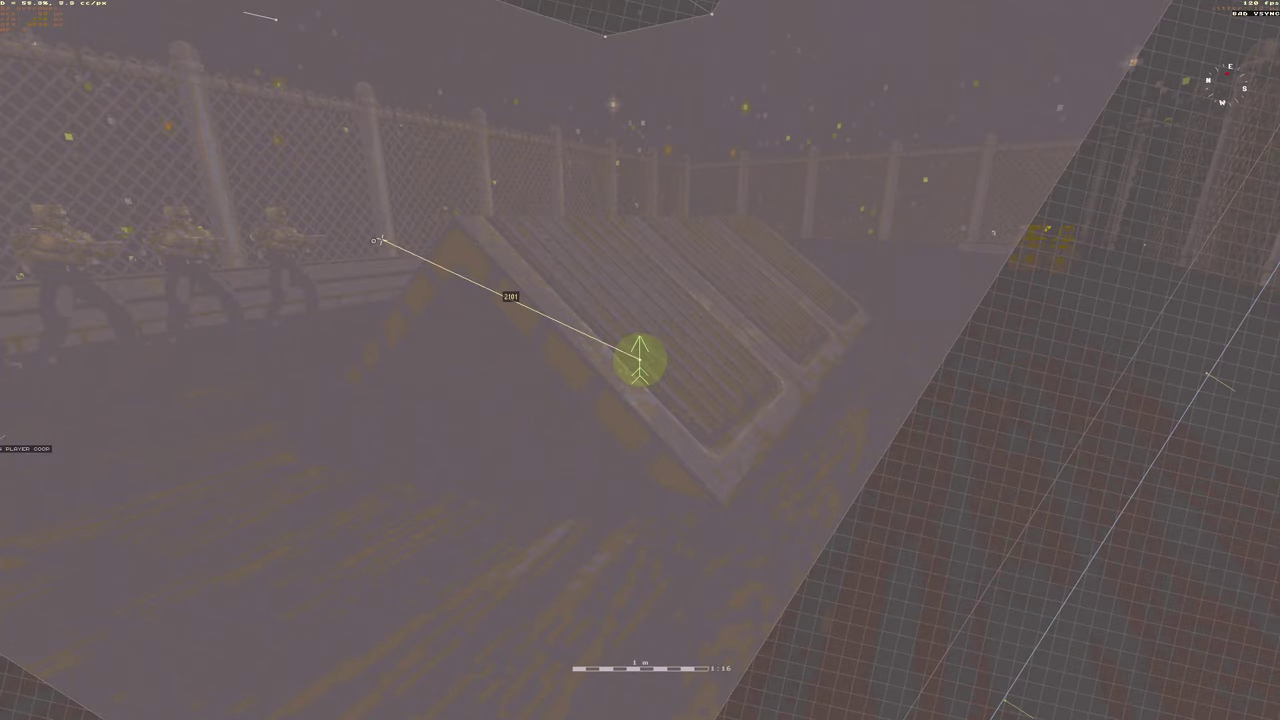
pyautogui.scroll(3, 297, 206)
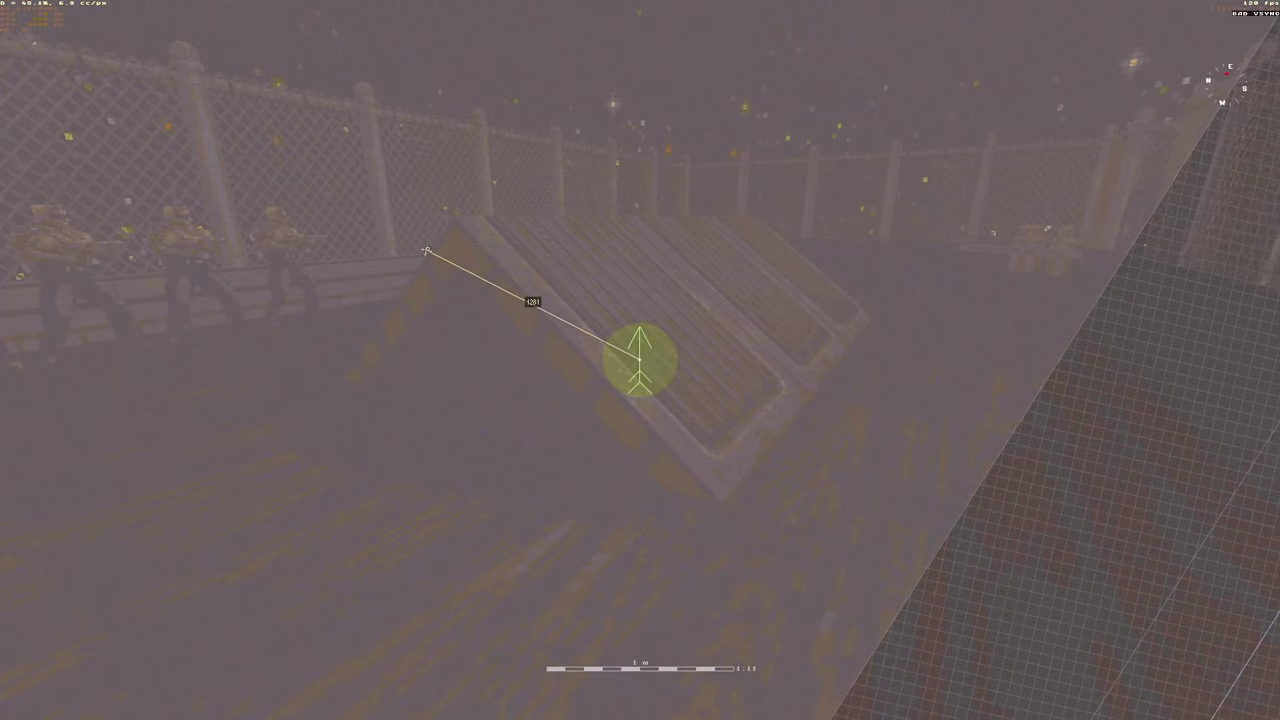
pyautogui.scroll(5, 426, 250)
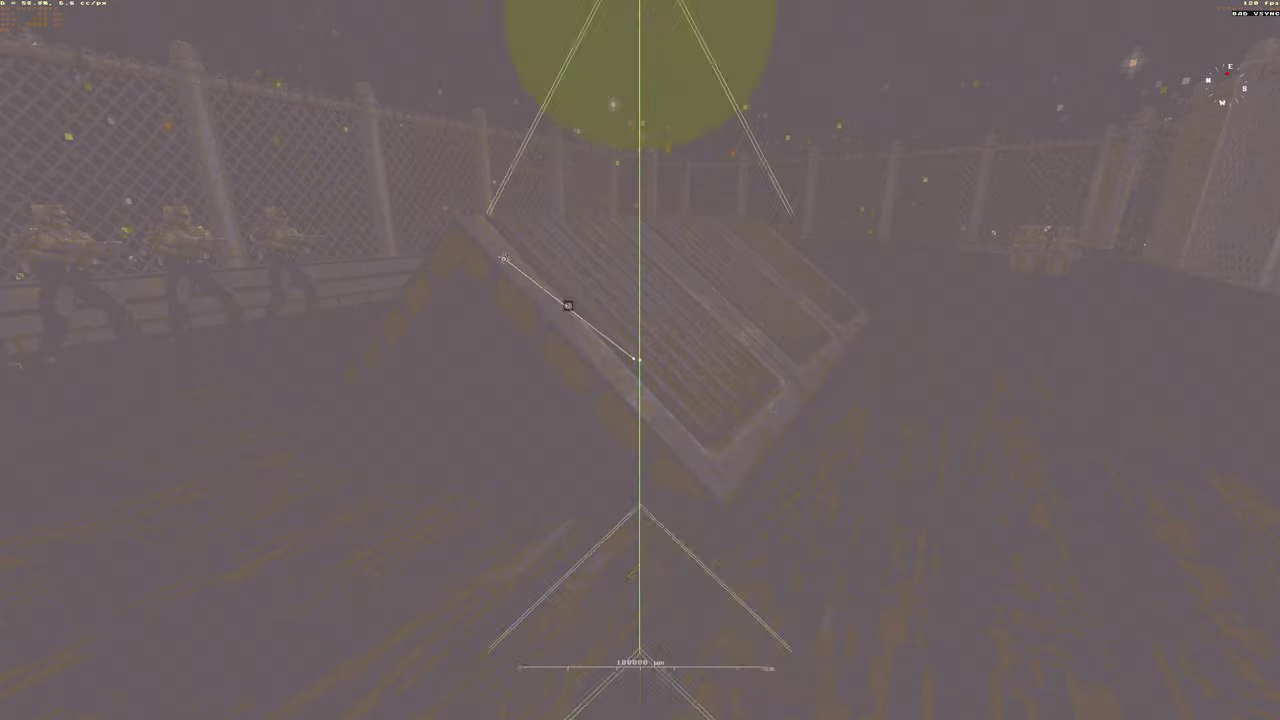
pyautogui.scroll(5, 558, 300)
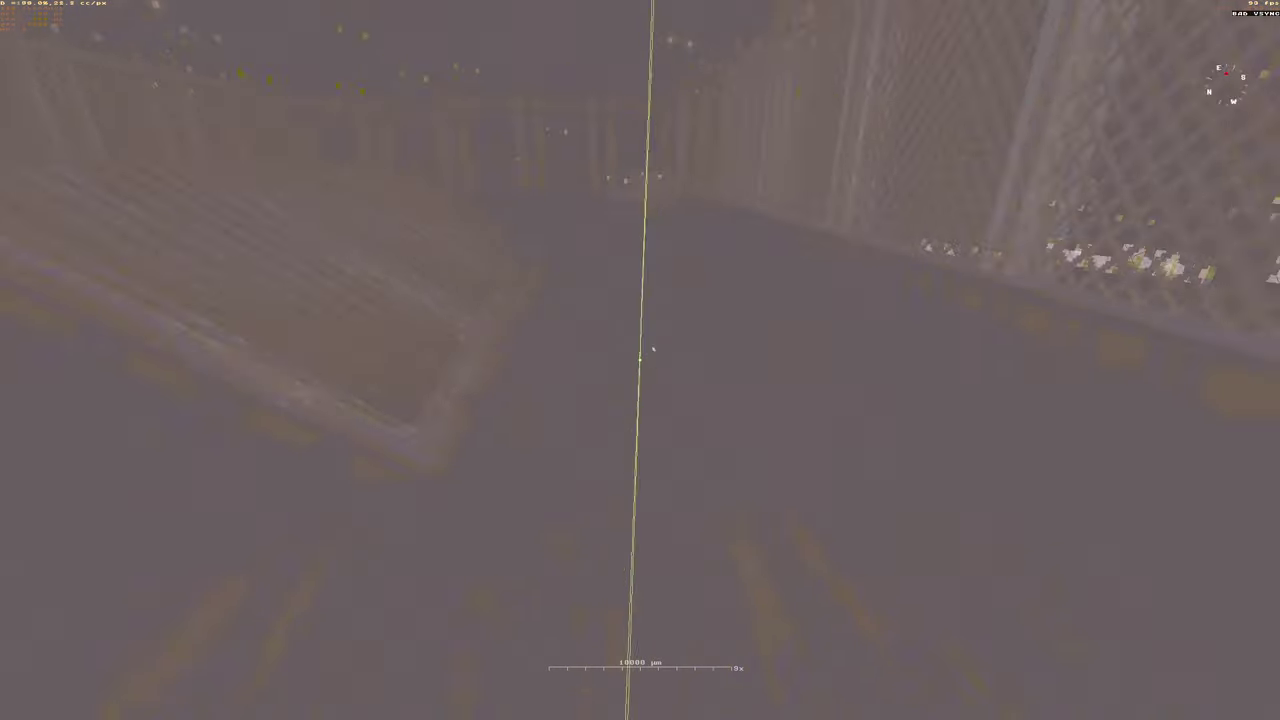
pyautogui.press('Left')
pyautogui.press('Right')
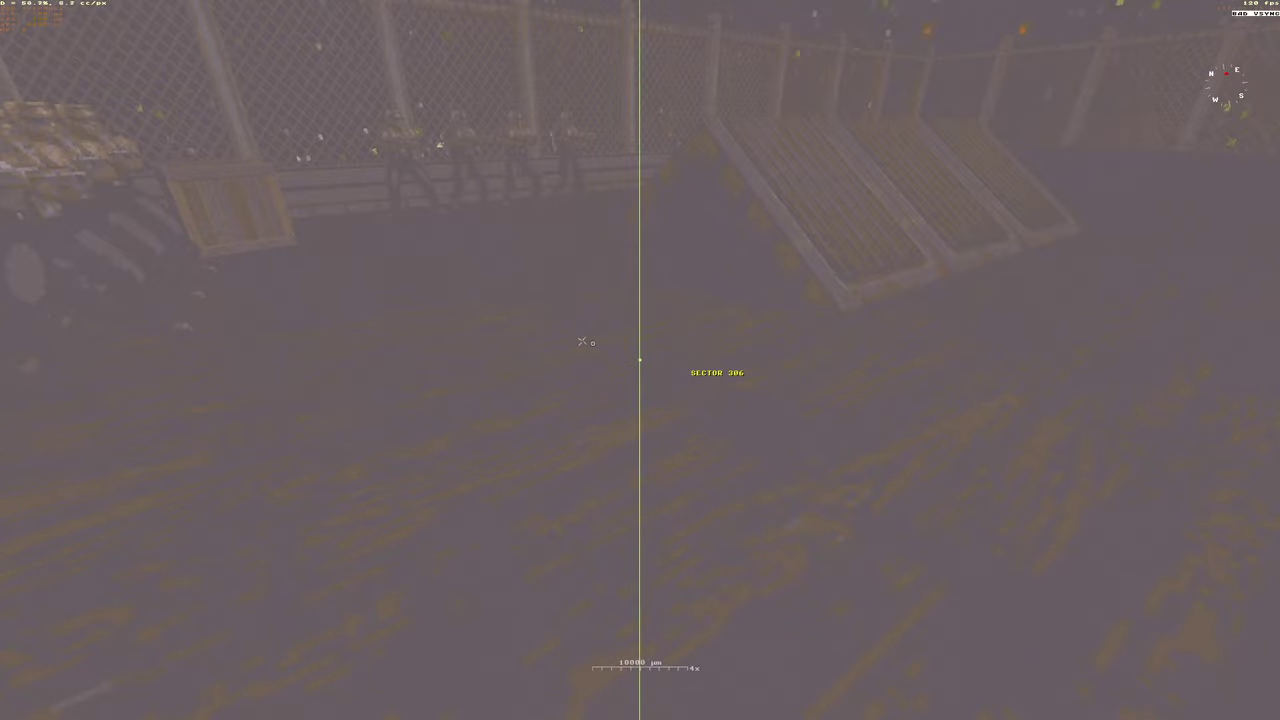
# Draw a tiny closed shape inside sector 306 on the 2D map, with sides of about 1.8 mm and 5.5 mm.
pyautogui.press('space')
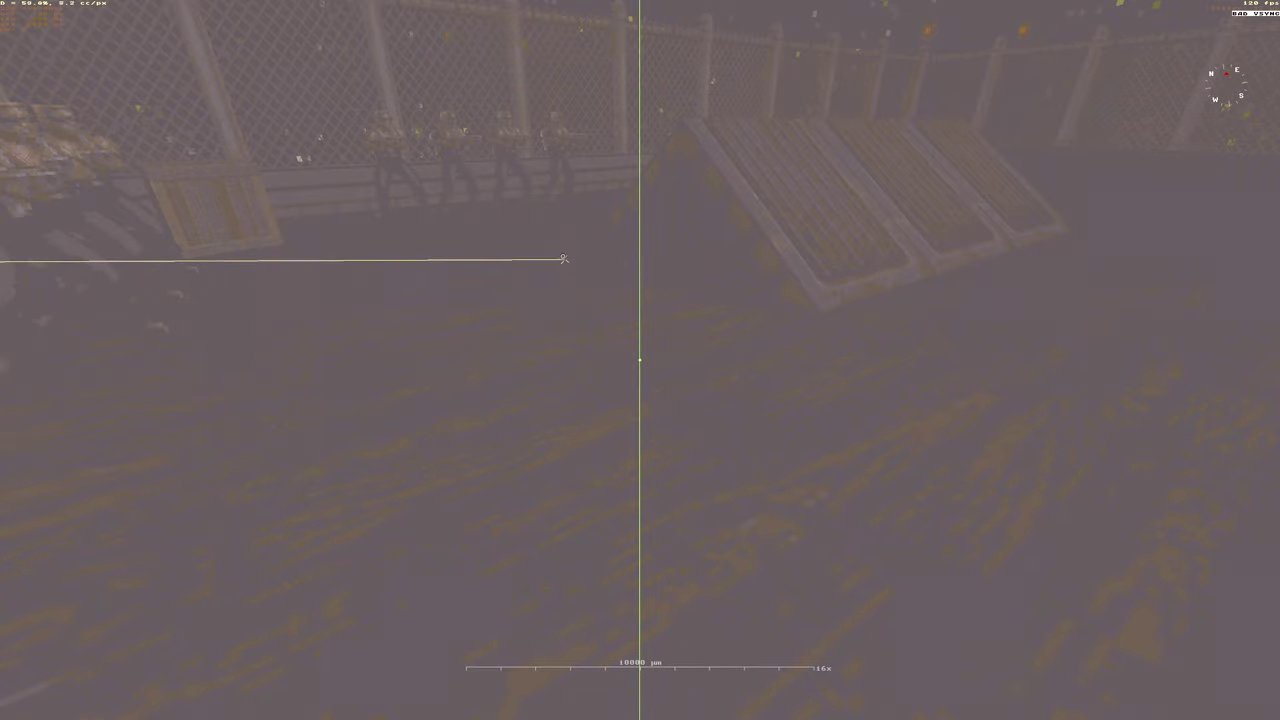
pyautogui.press('BackSpace')
pyautogui.press('space')
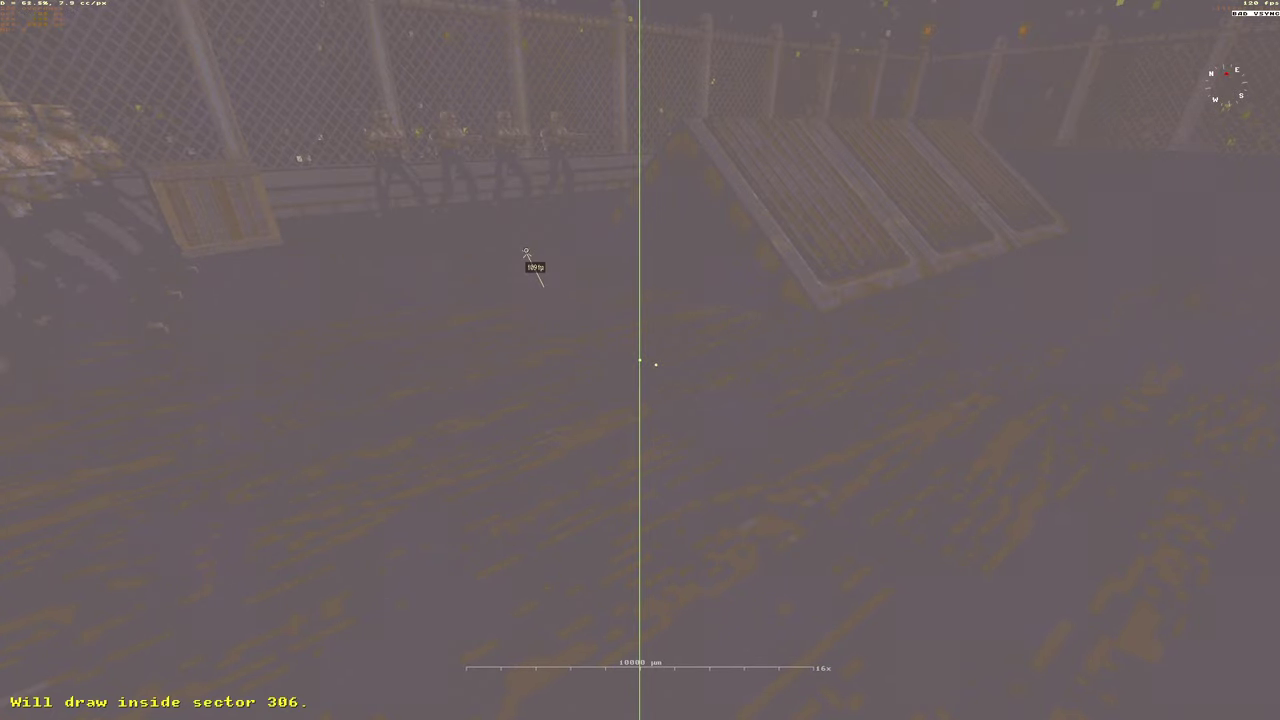
pyautogui.press('g')
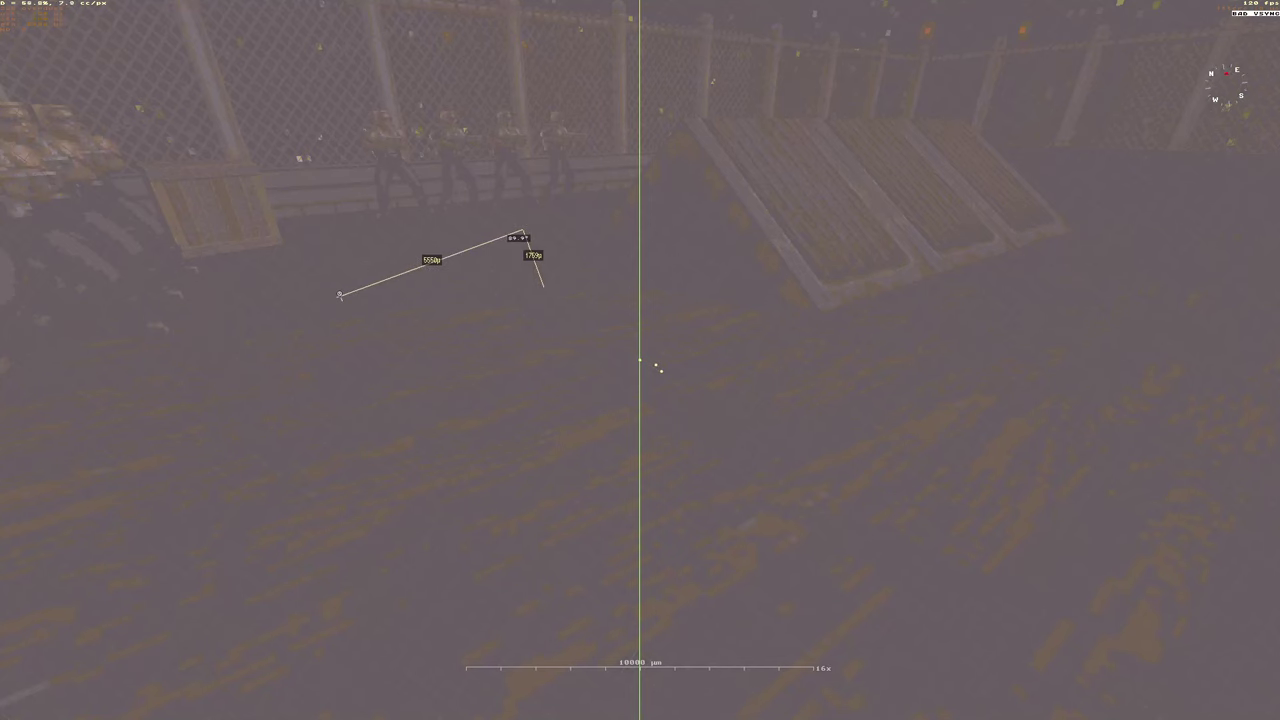
pyautogui.press('space')
pyautogui.press('space')
pyautogui.press('space')
pyautogui.press('KP_Enter')
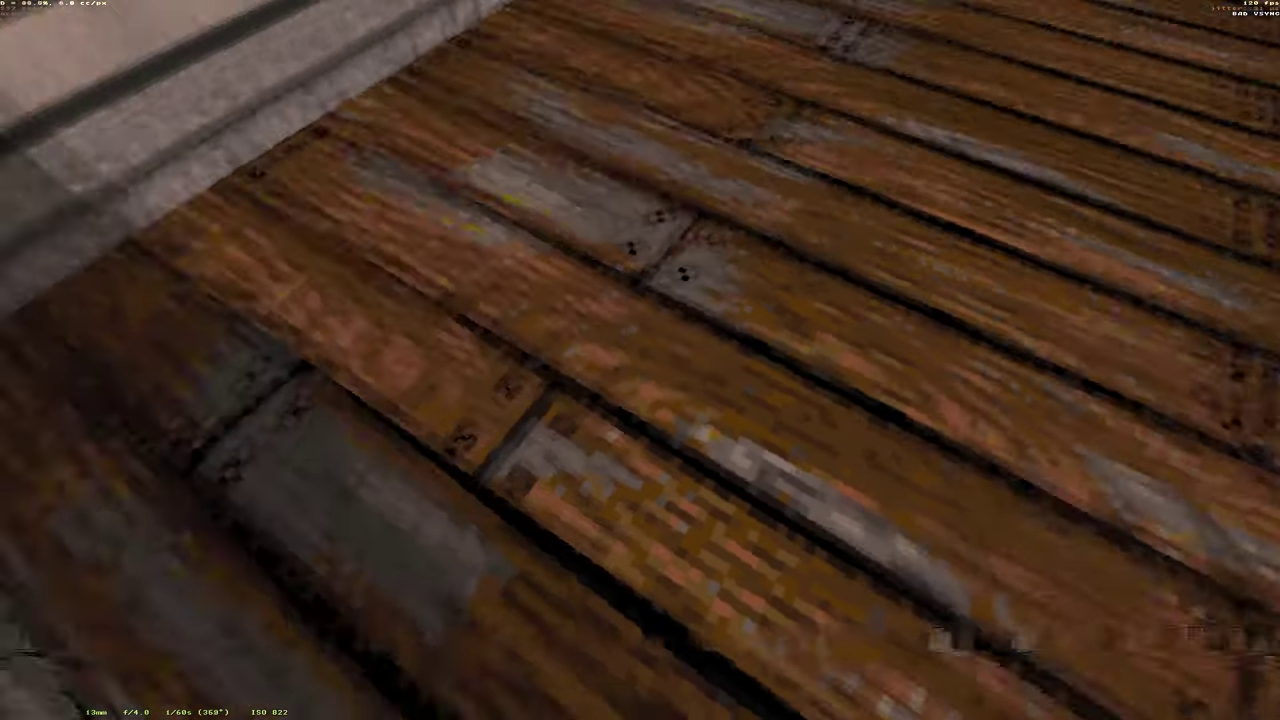
# Turn on map edit mode and adjust the wooden floor of sector 306, lowering it to 20.589 m and raising it again.
pyautogui.press('Escape')
pyautogui.press('Escape')
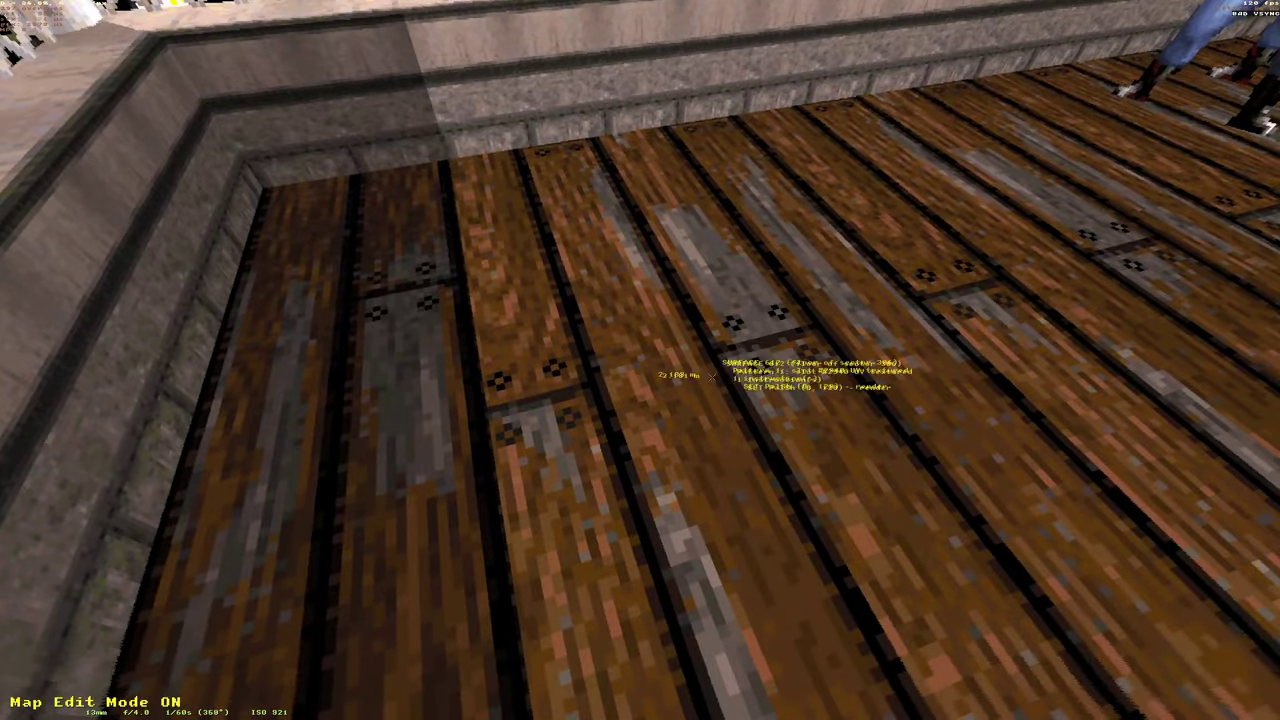
pyautogui.scroll(-1, 477, 505)
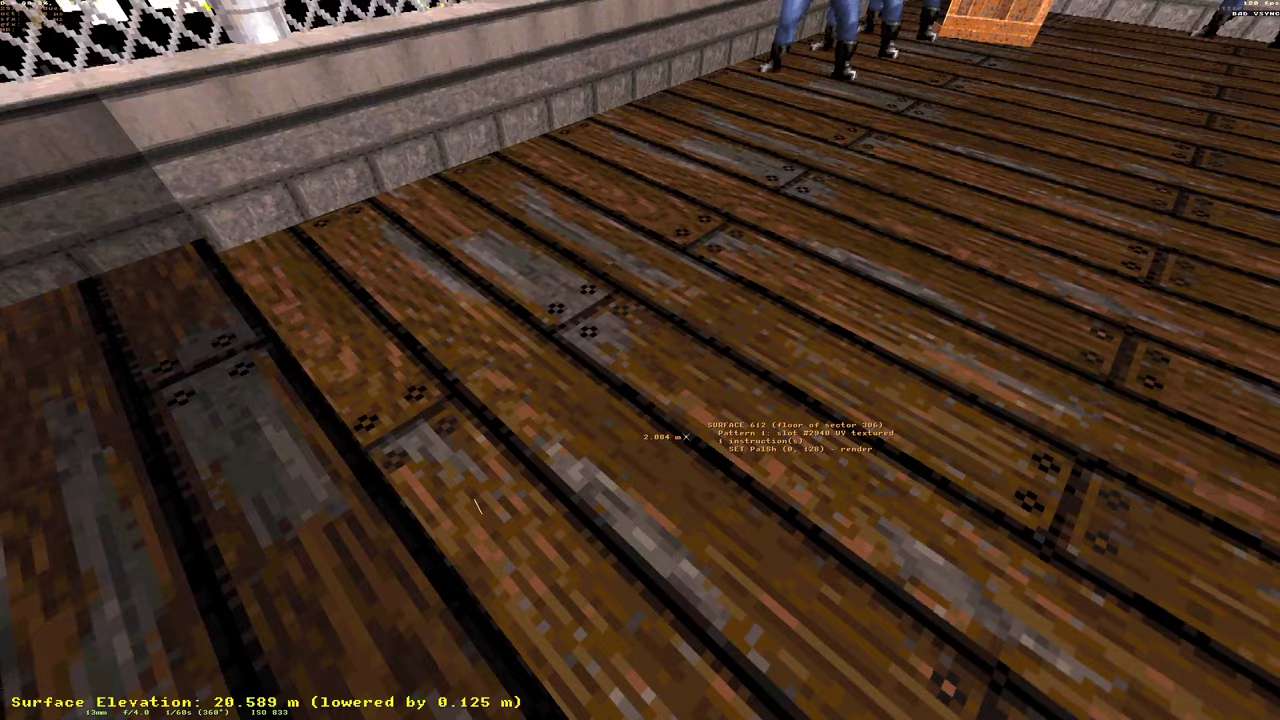
pyautogui.scroll(10, 477, 505)
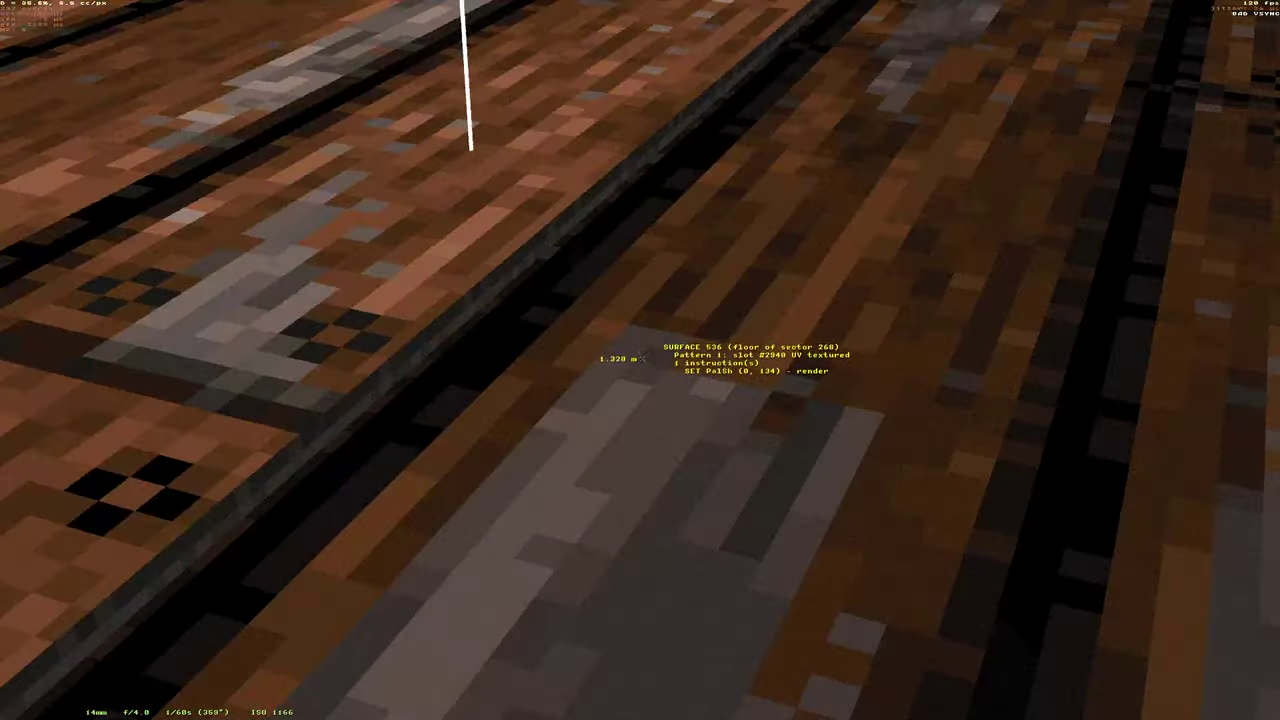
pyautogui.scroll(-3, 640, 360)
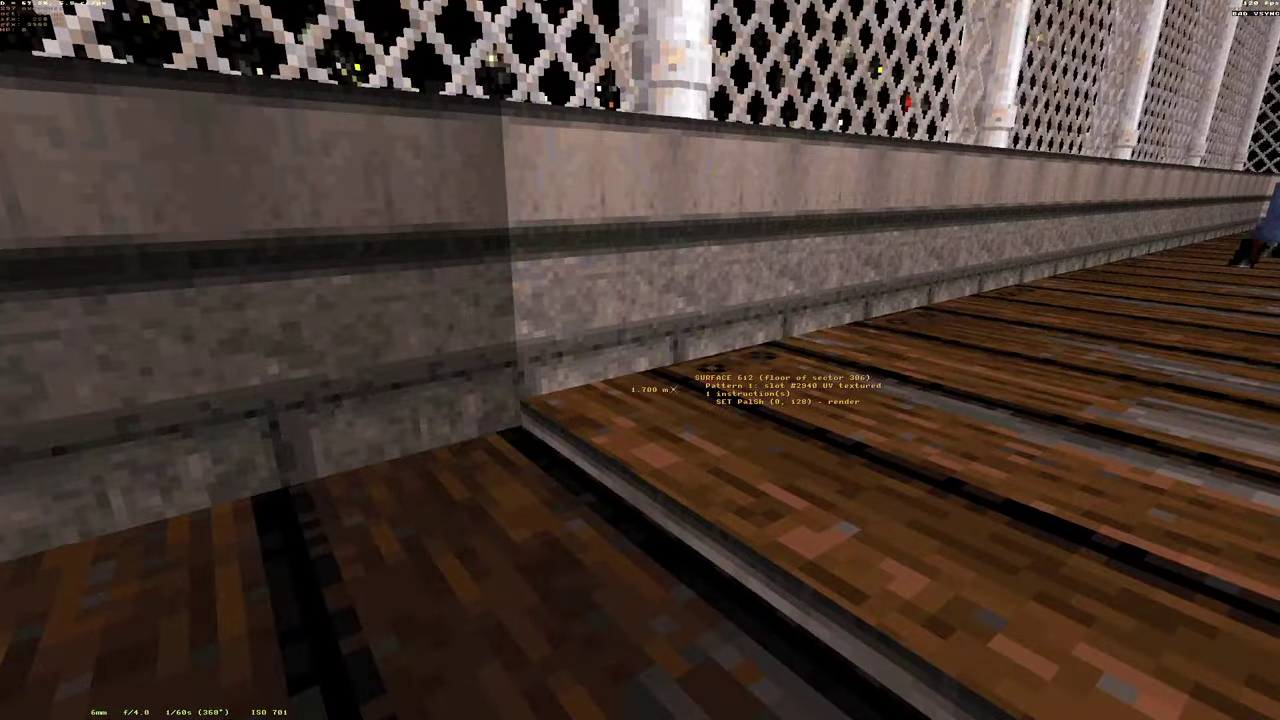
# Restore the player size to 100.0 % and lower the wooden floor of sector 306 by 0.125 m to 20.745 m.
pyautogui.scroll(-1, 640, 360)
pyautogui.scroll(5, 640, 360)
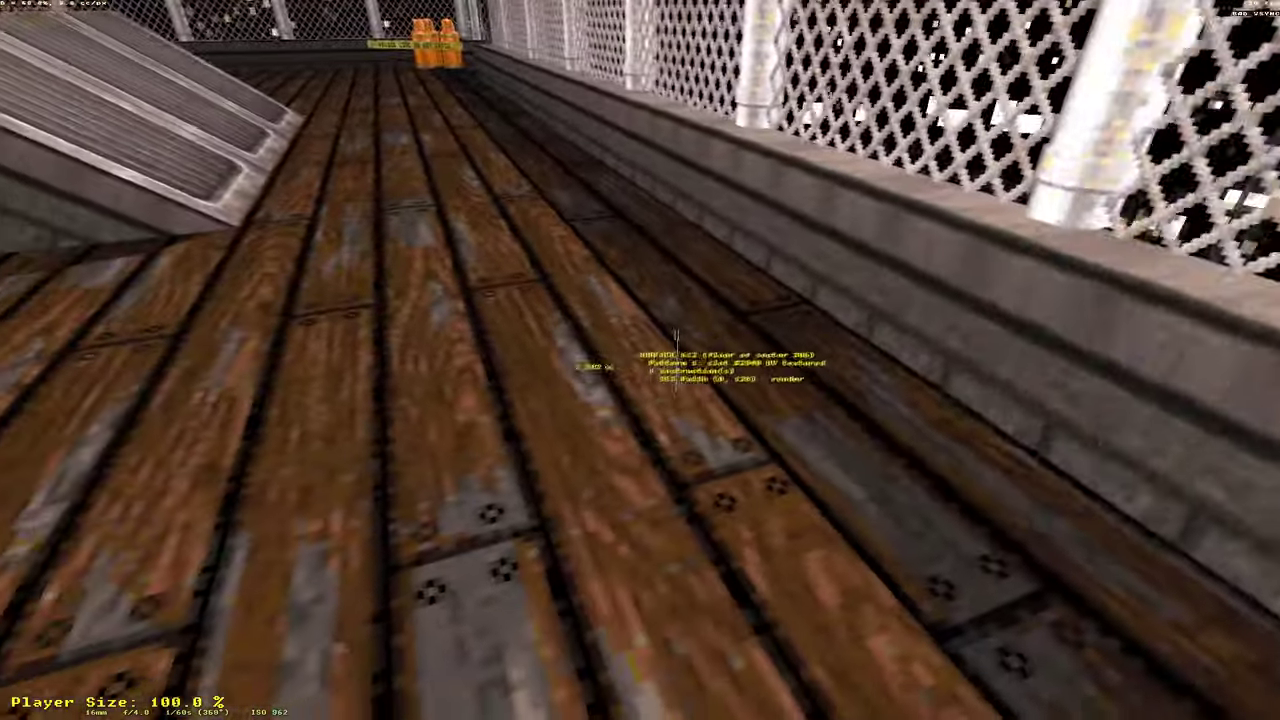
pyautogui.scroll(1, 640, 360)
pyautogui.scroll(-1, 640, 360)
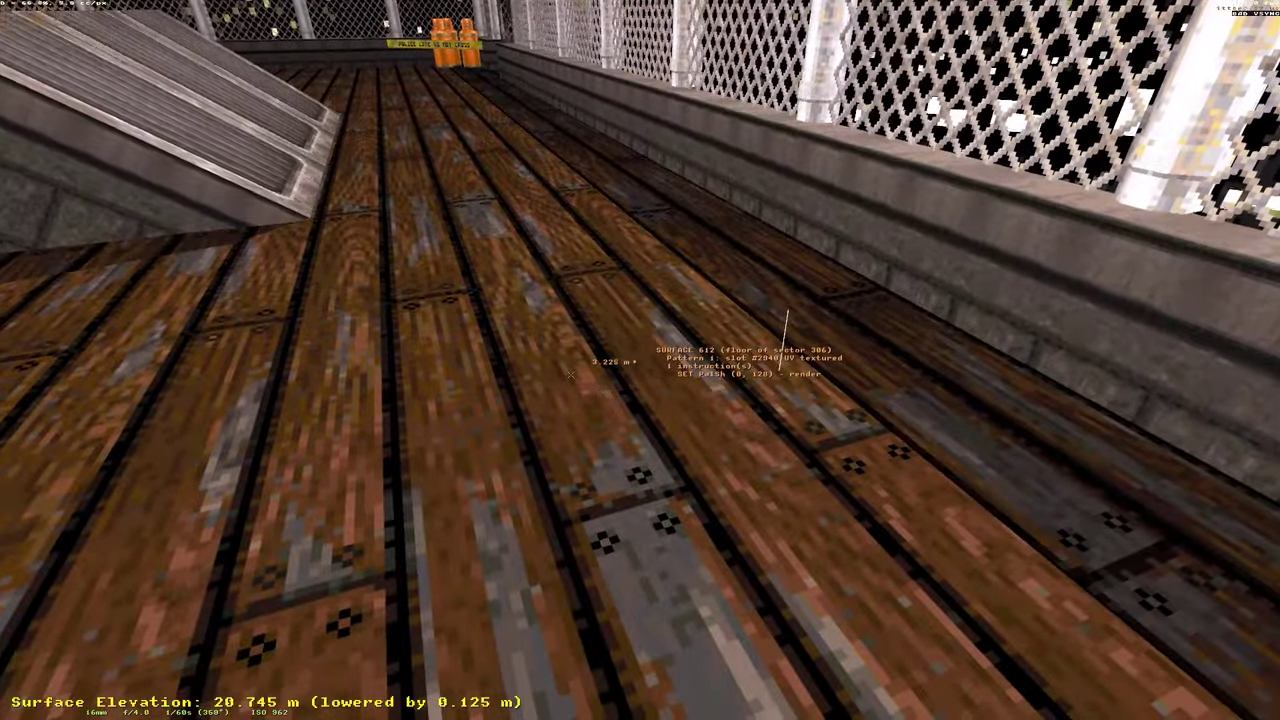
pyautogui.scroll(6, 640, 360)
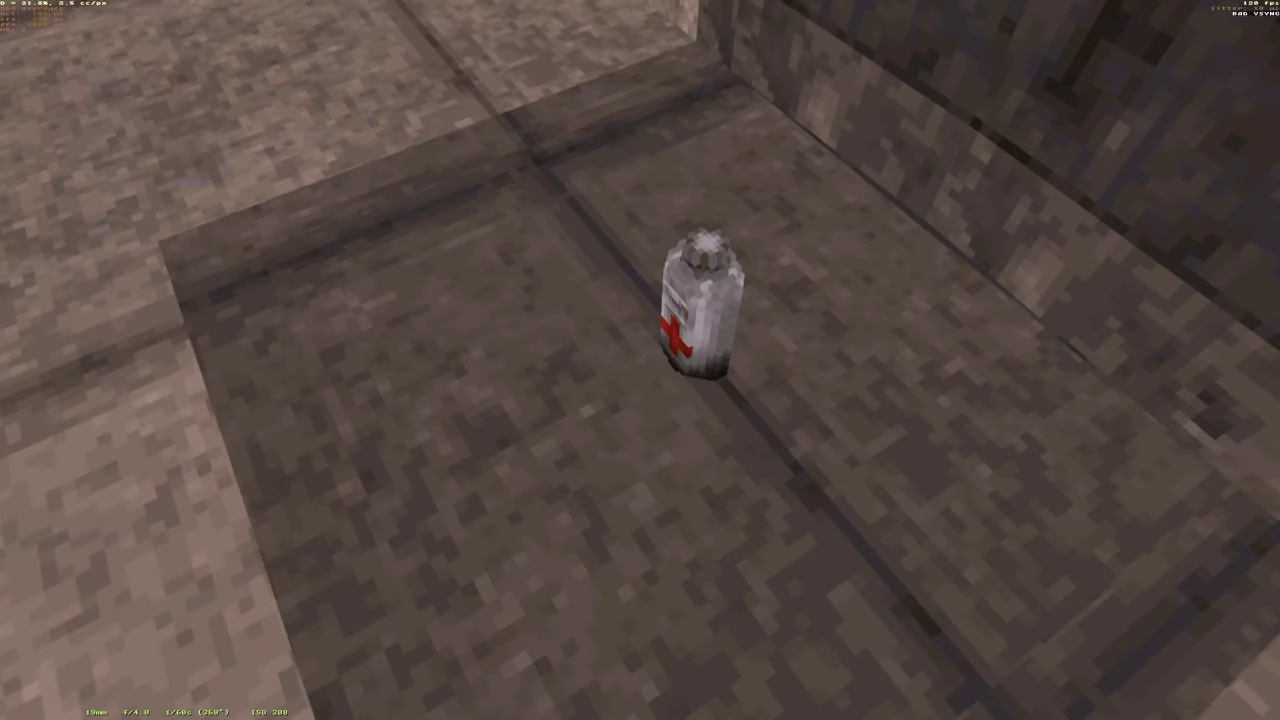
# On the 2D map, move the medical canister from sector 256 to sector 305 and the SECTOREFFECTOR thing to sector 255.
pyautogui.scroll(-10, 644, 351)
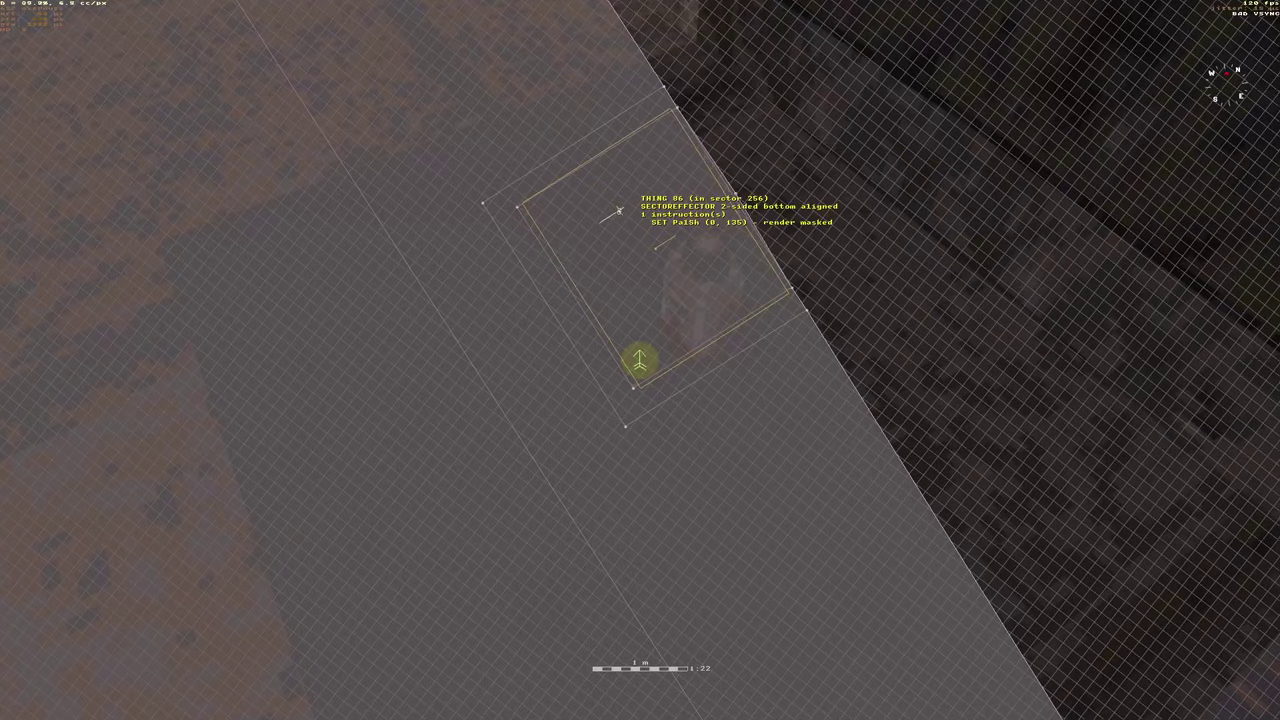
pyautogui.scroll(2, 655, 247)
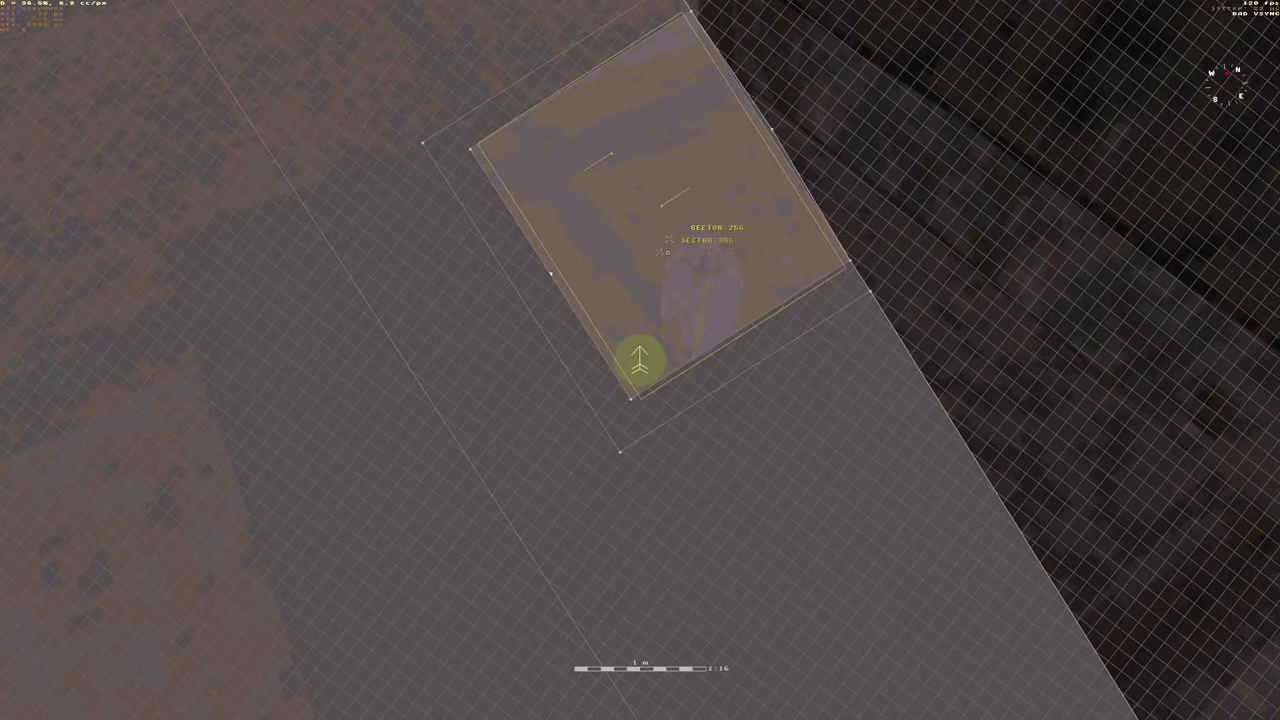
pyautogui.press('Tab')
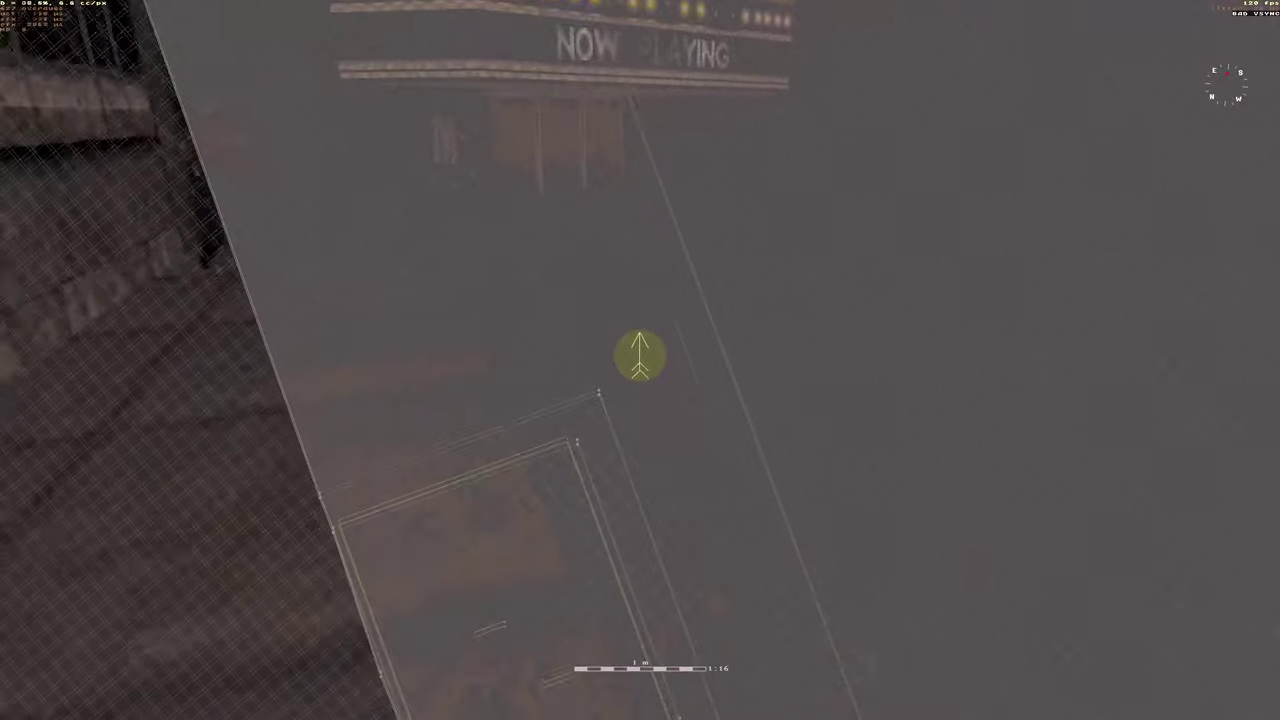
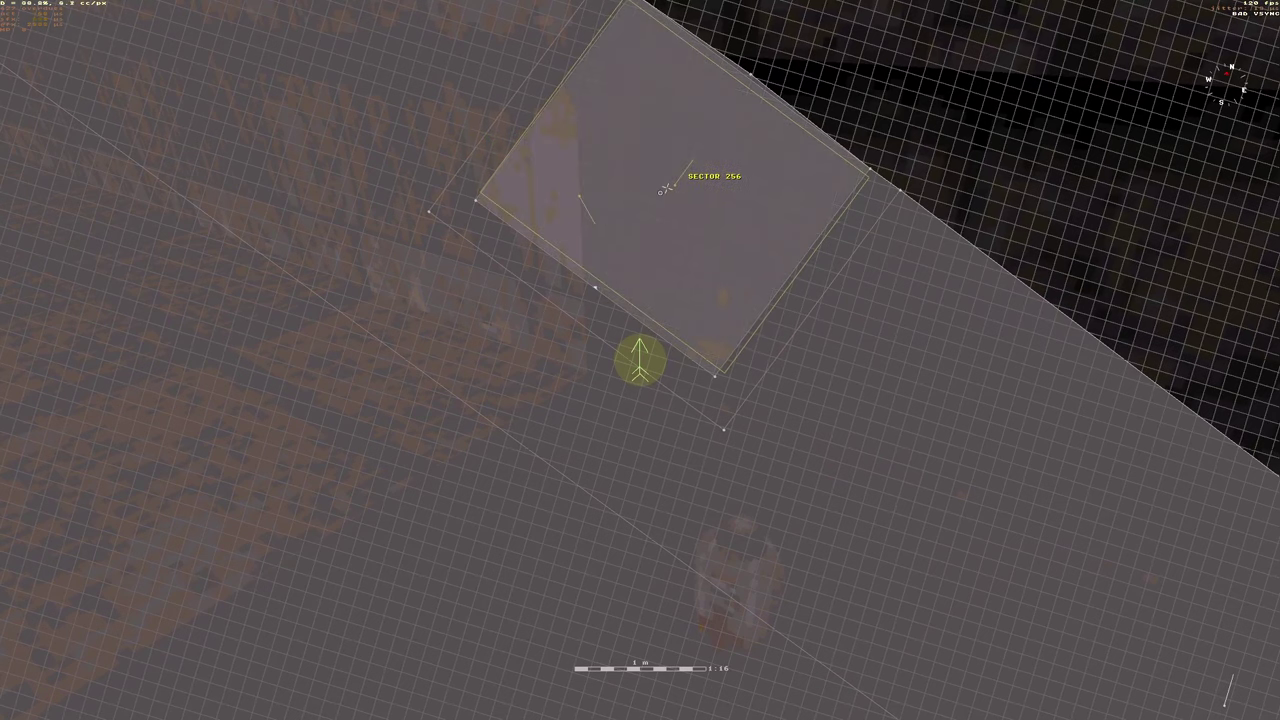
pyautogui.moveTo(675, 185); pyautogui.dragTo(420, 97)
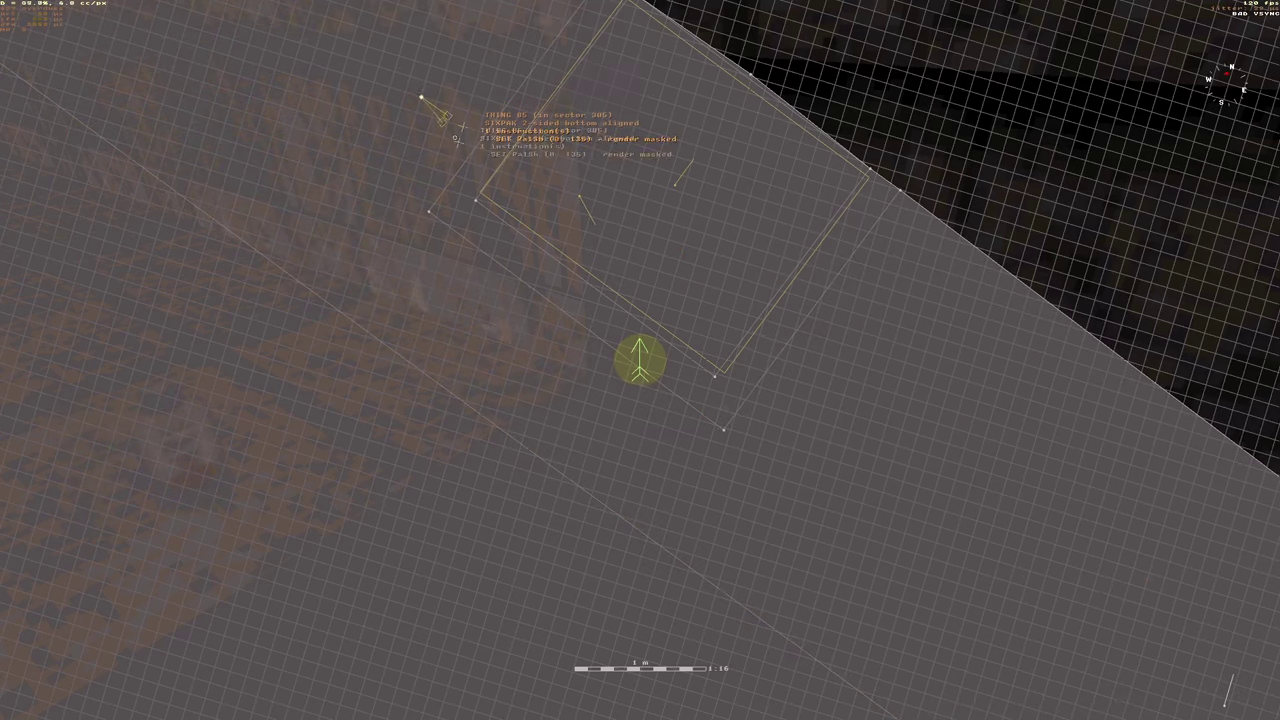
pyautogui.moveTo(578, 195); pyautogui.dragTo(360, 412)
pyautogui.press('Left')
pyautogui.press('Tab')
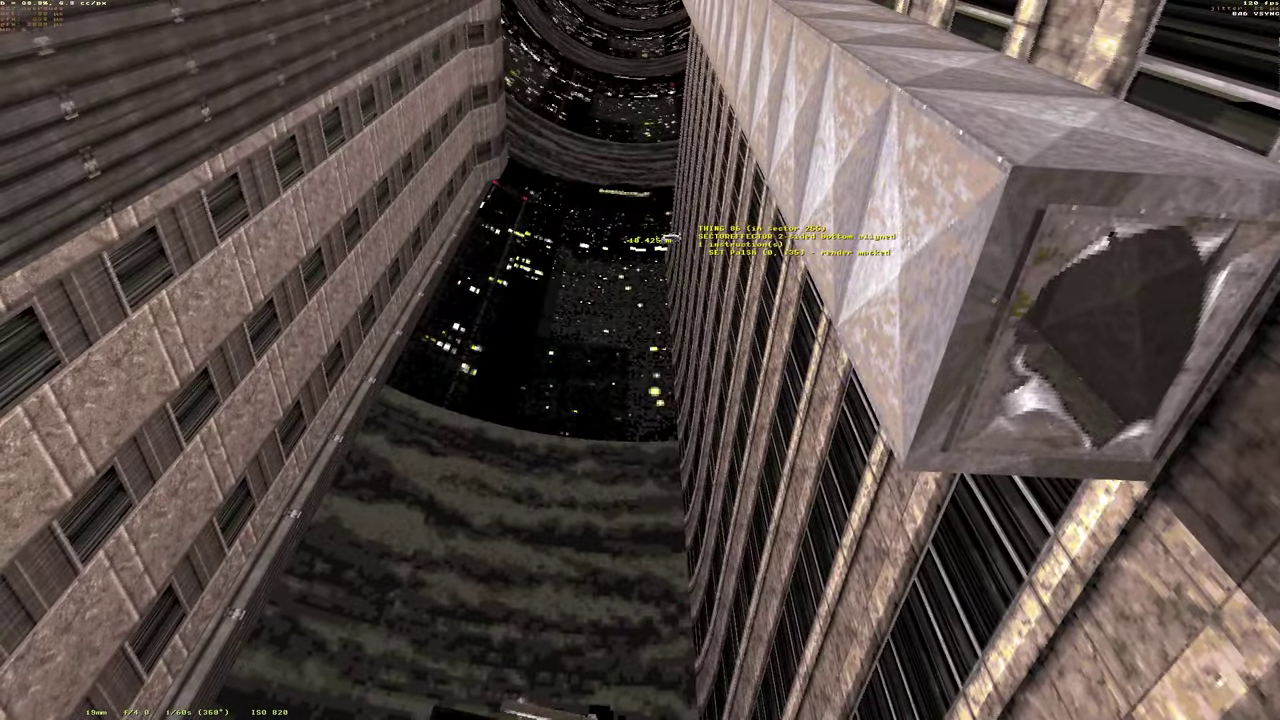
# Raise the ammo item by the theatre doors by 1.660 m to 0.517 m and lower it back to -1.142 m.
pyautogui.press('pagedown')
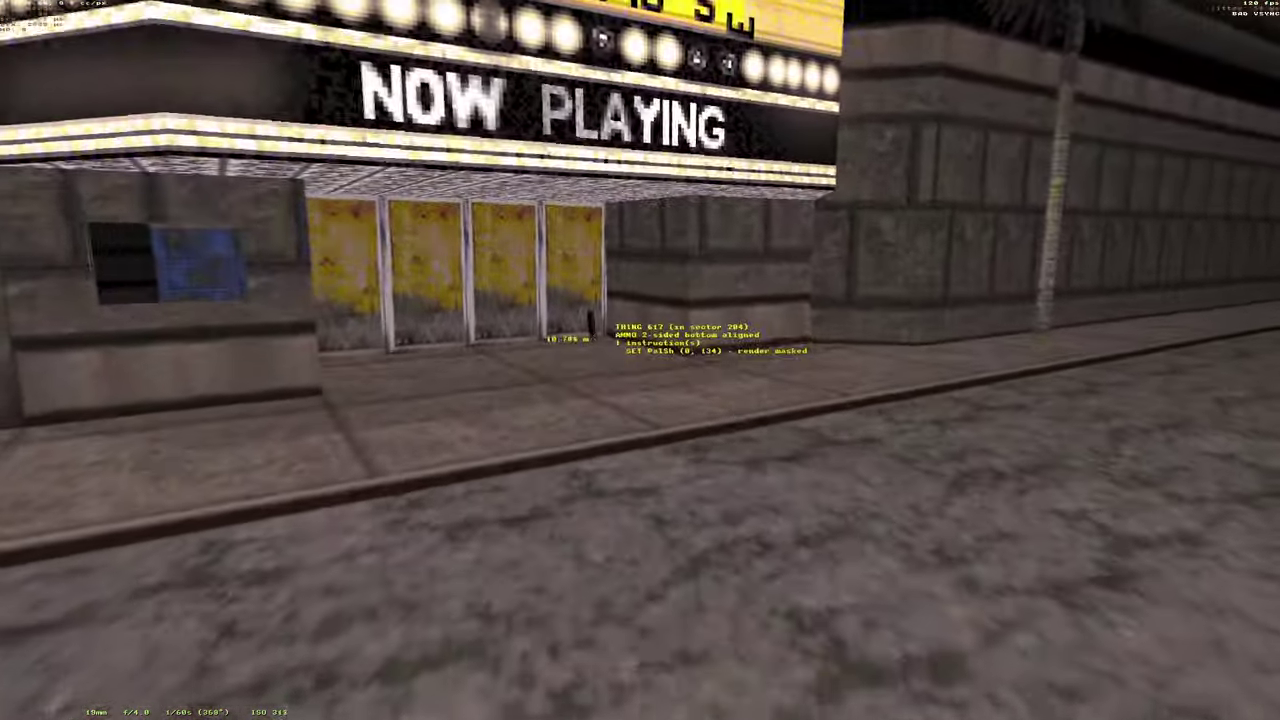
pyautogui.scroll(3, 588, 330)
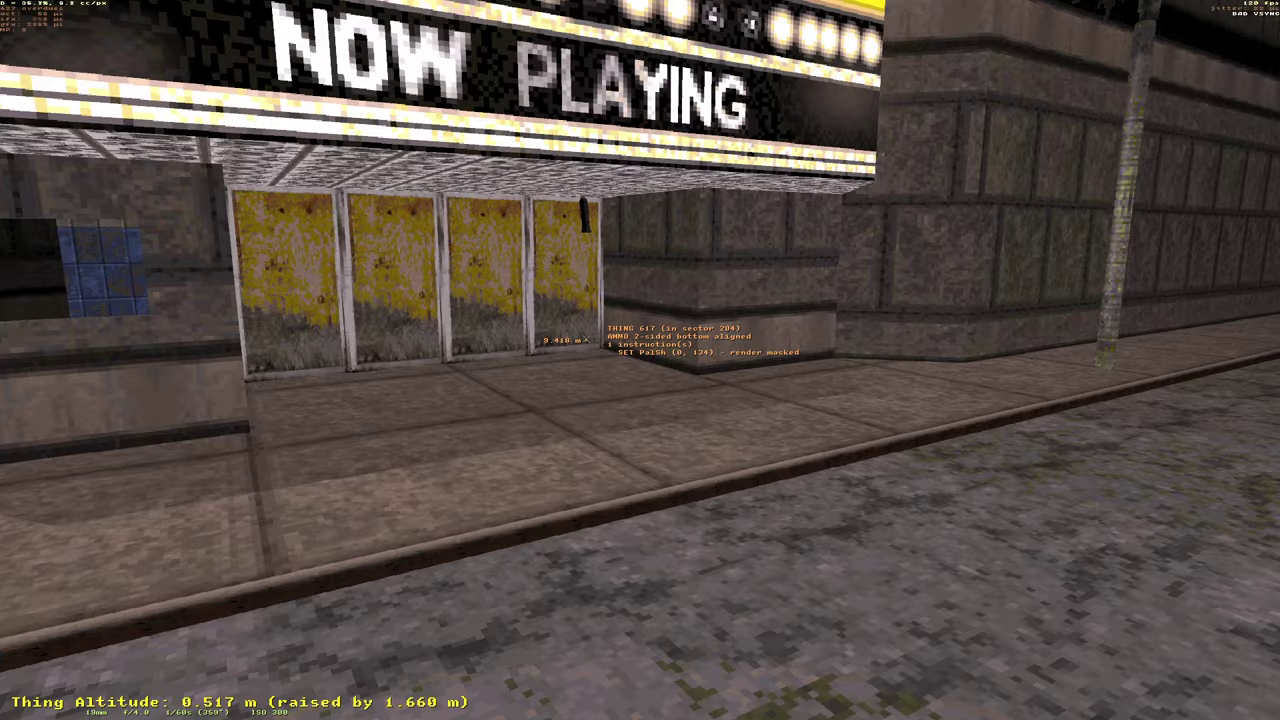
pyautogui.scroll(-3, 588, 340)
pyautogui.scroll(-3, 588, 340)
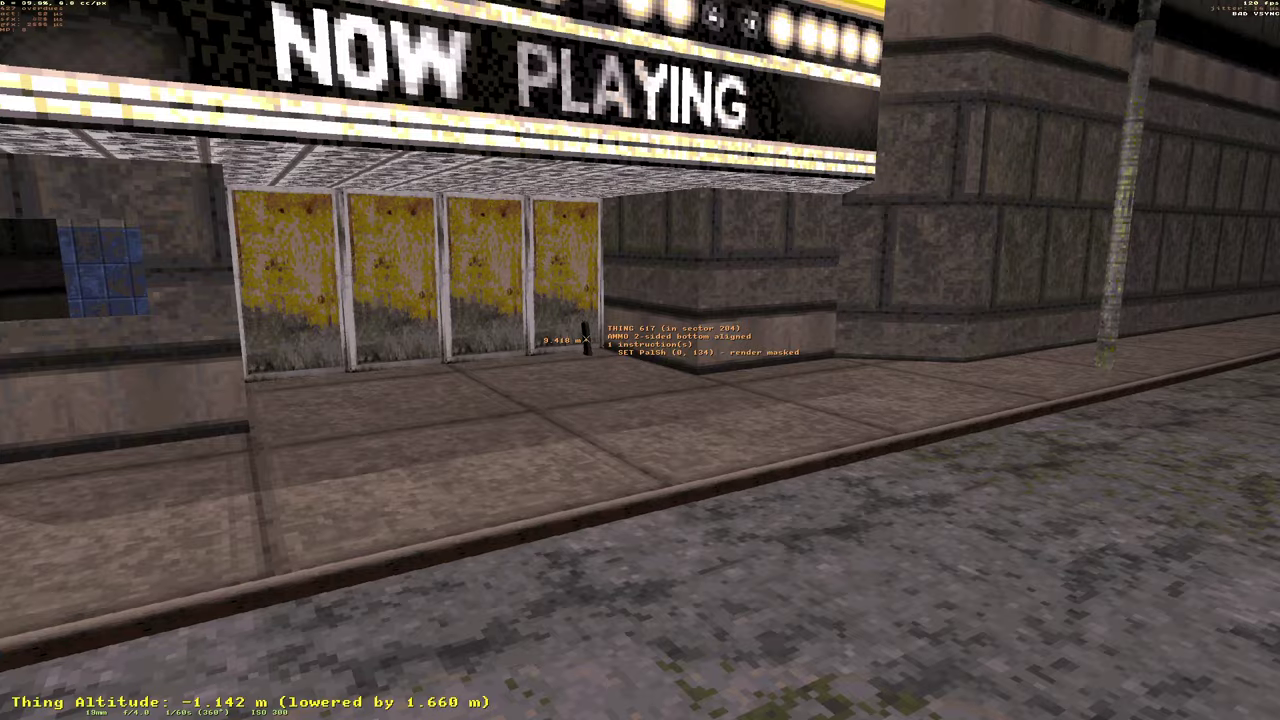
pyautogui.scroll(3, 585, 340)
pyautogui.scroll(-3, 588, 340)
# Set the field of view to 106.29° and scale the sidewalk floor texture of sector 305 to 787.5 %, 800.0 %.
pyautogui.press('w')
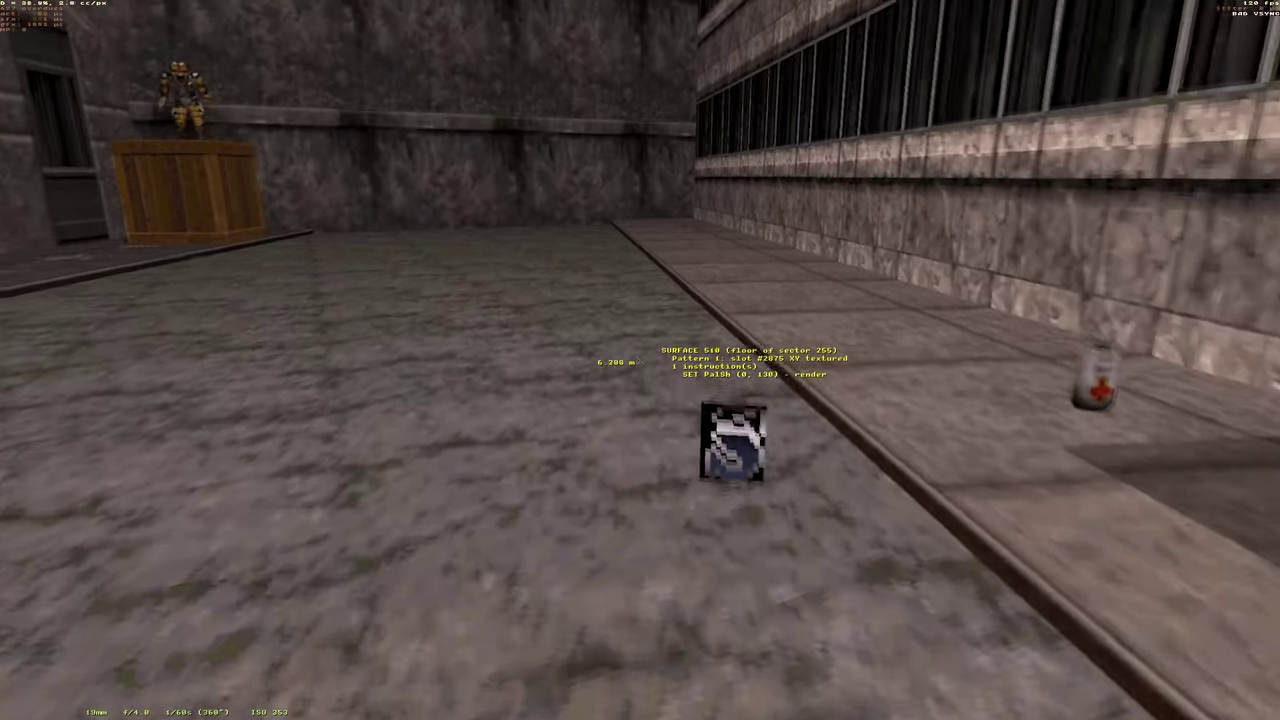
pyautogui.press('w')
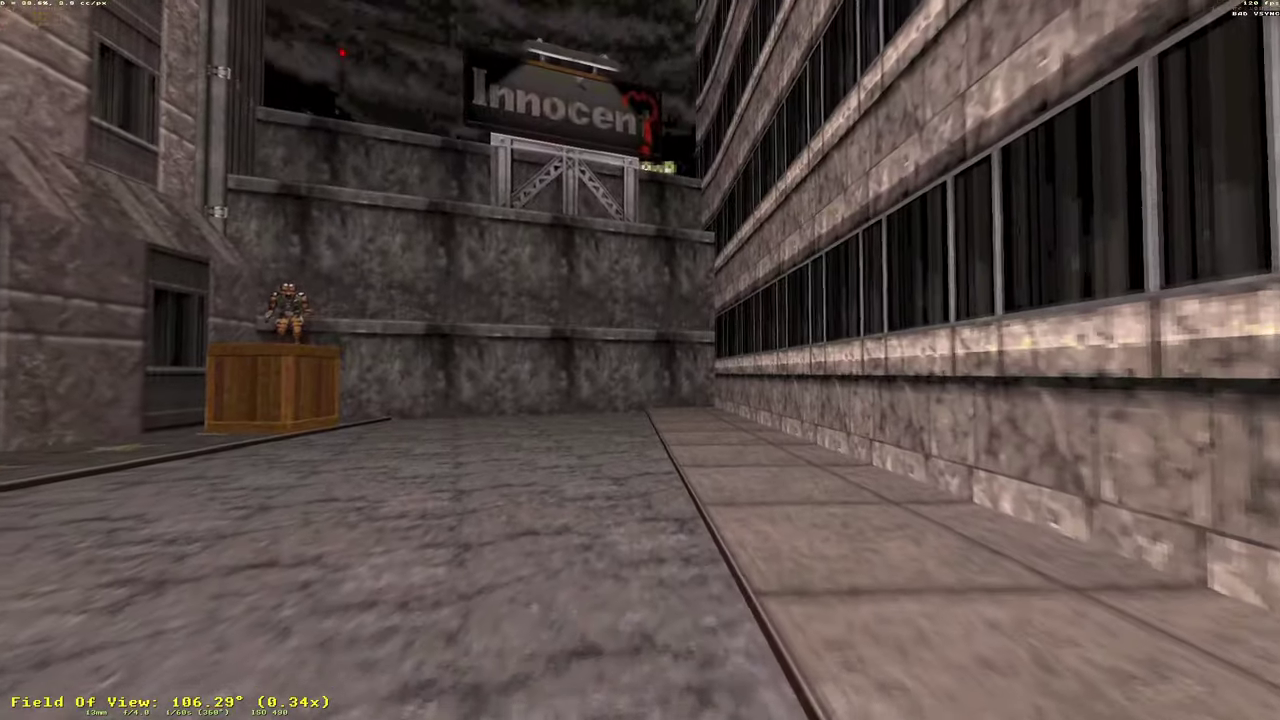
pyautogui.press('w')
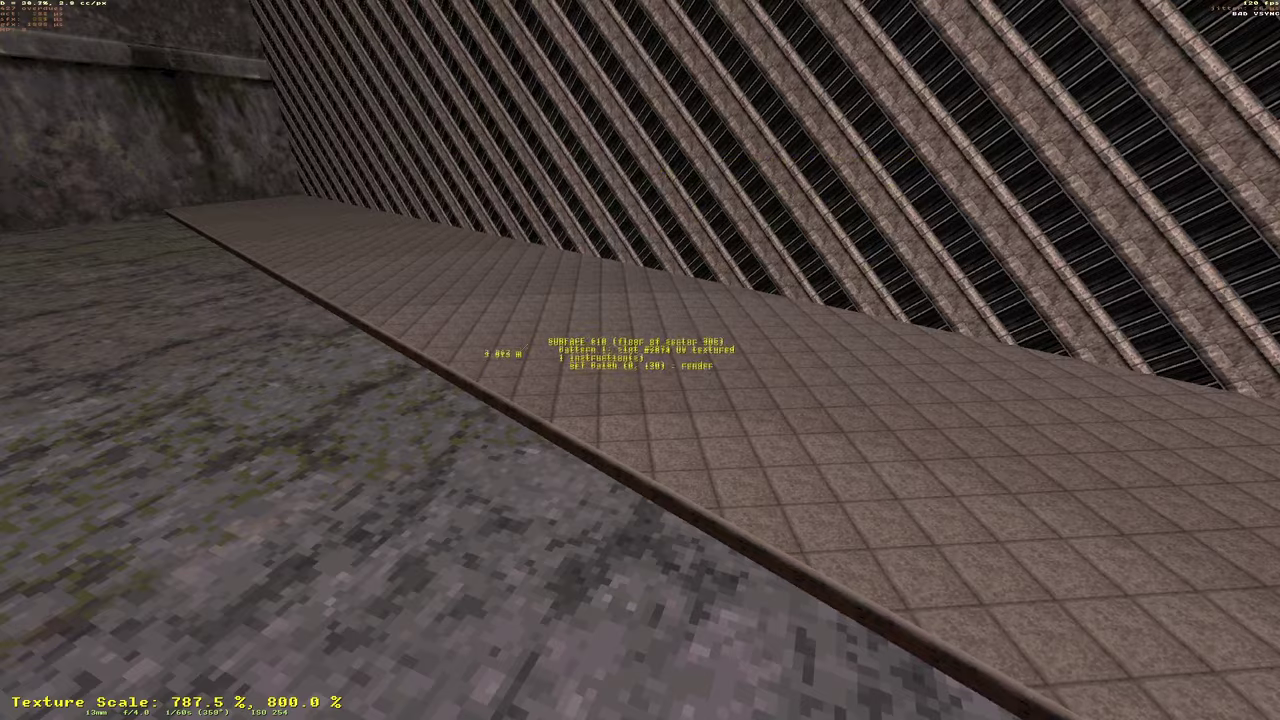
pyautogui.press('w')
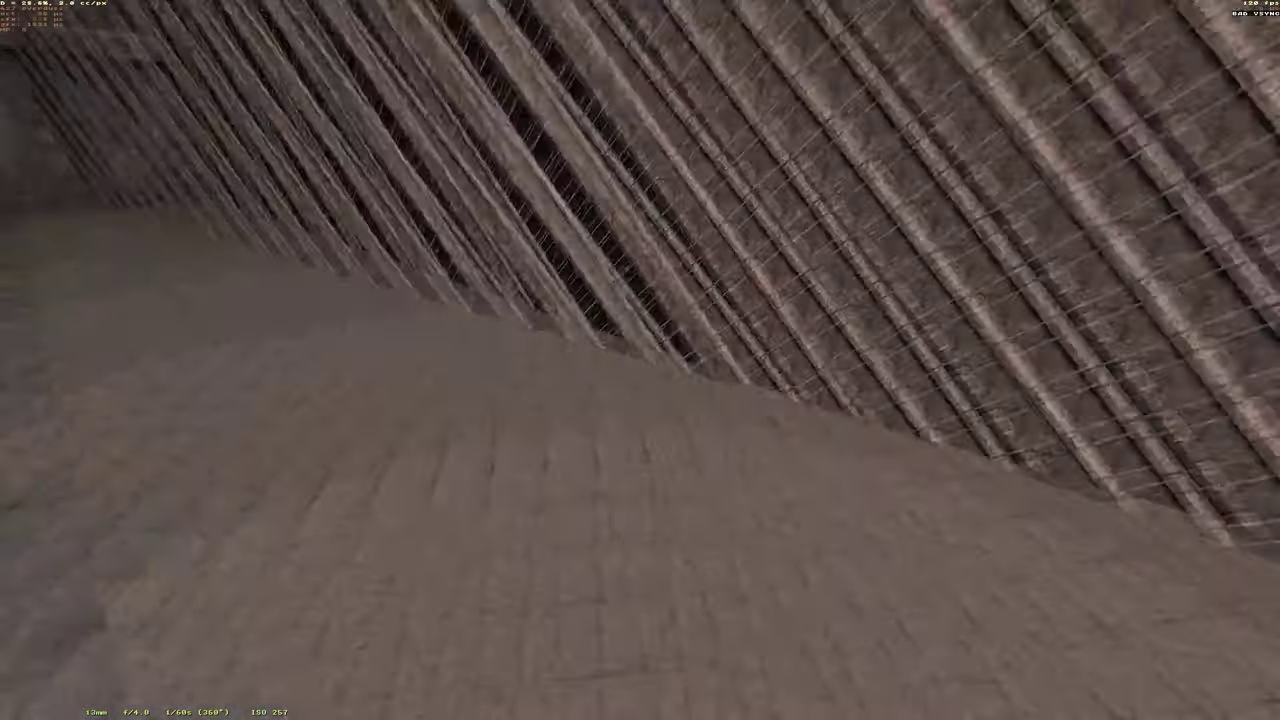
# Reset the UV transform of the skewed building wall and of the sidewalk floor in sector 305.
pyautogui.press('w')
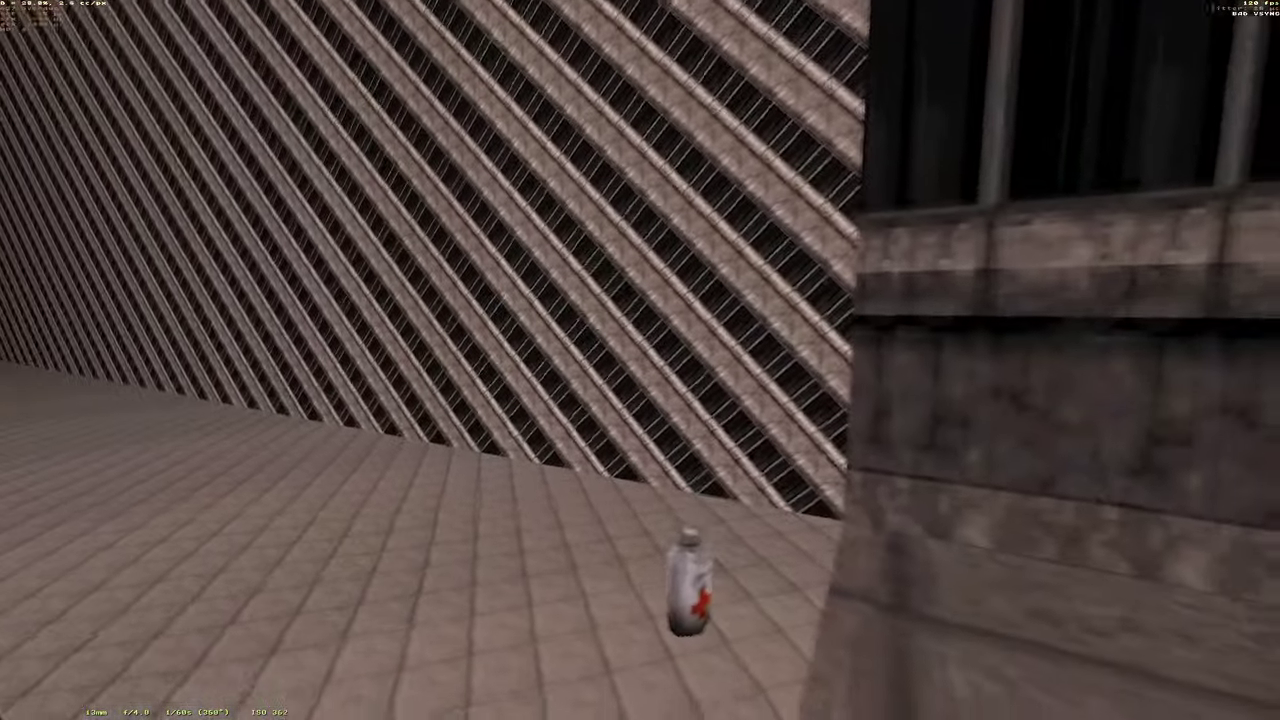
pyautogui.press('s')
pyautogui.press('/')
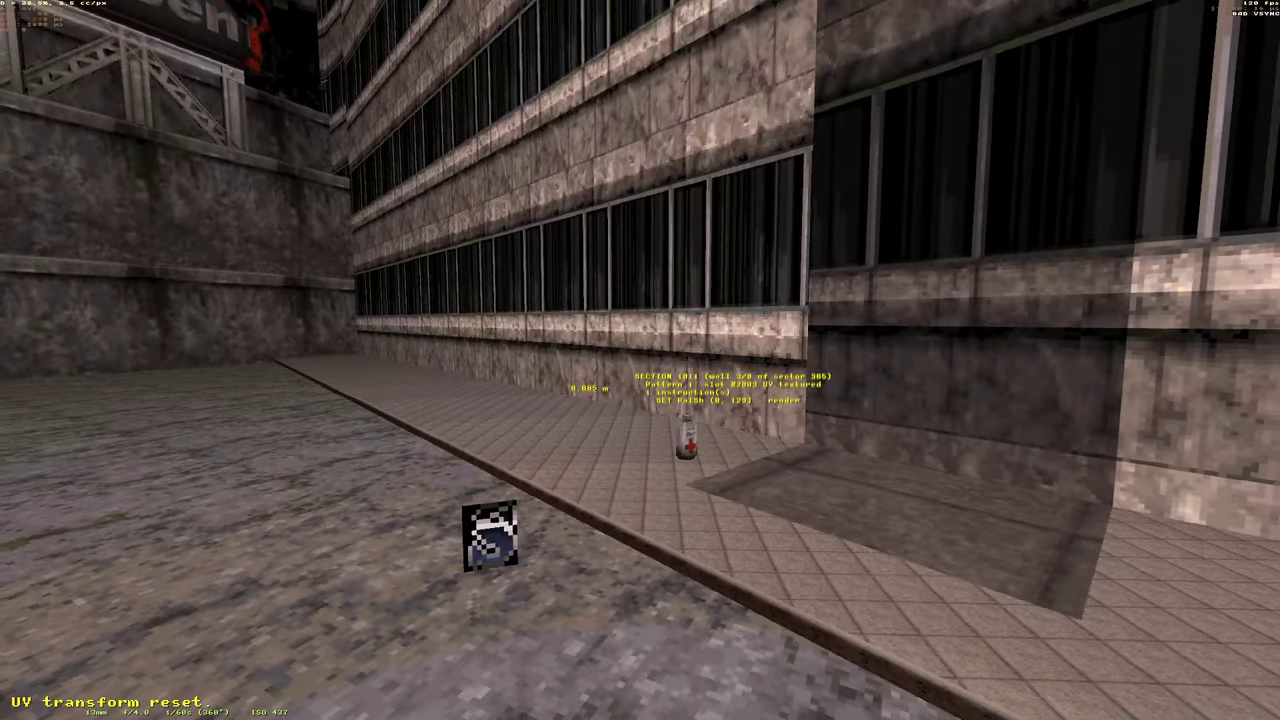
pyautogui.press('w')
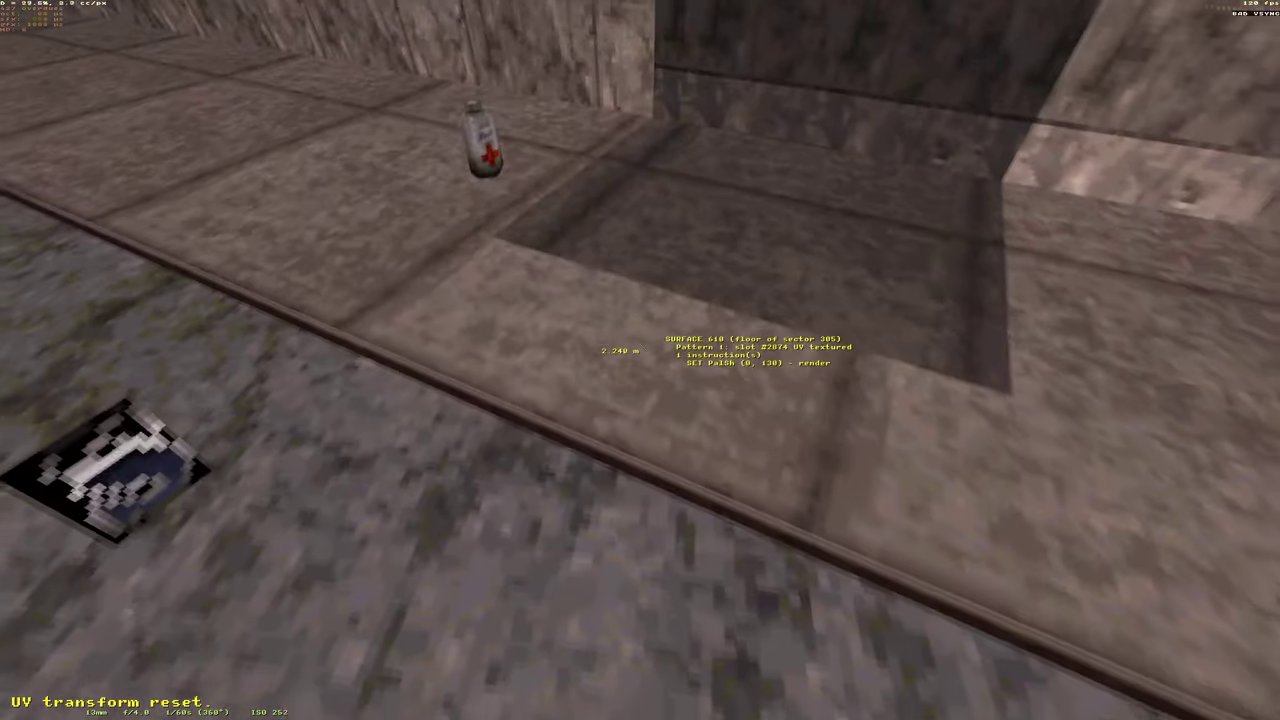
# Cycle the UV mapping of the shaded sidewalk floor in sector 304 through Absolute XY and Local.
pyautogui.press('w')
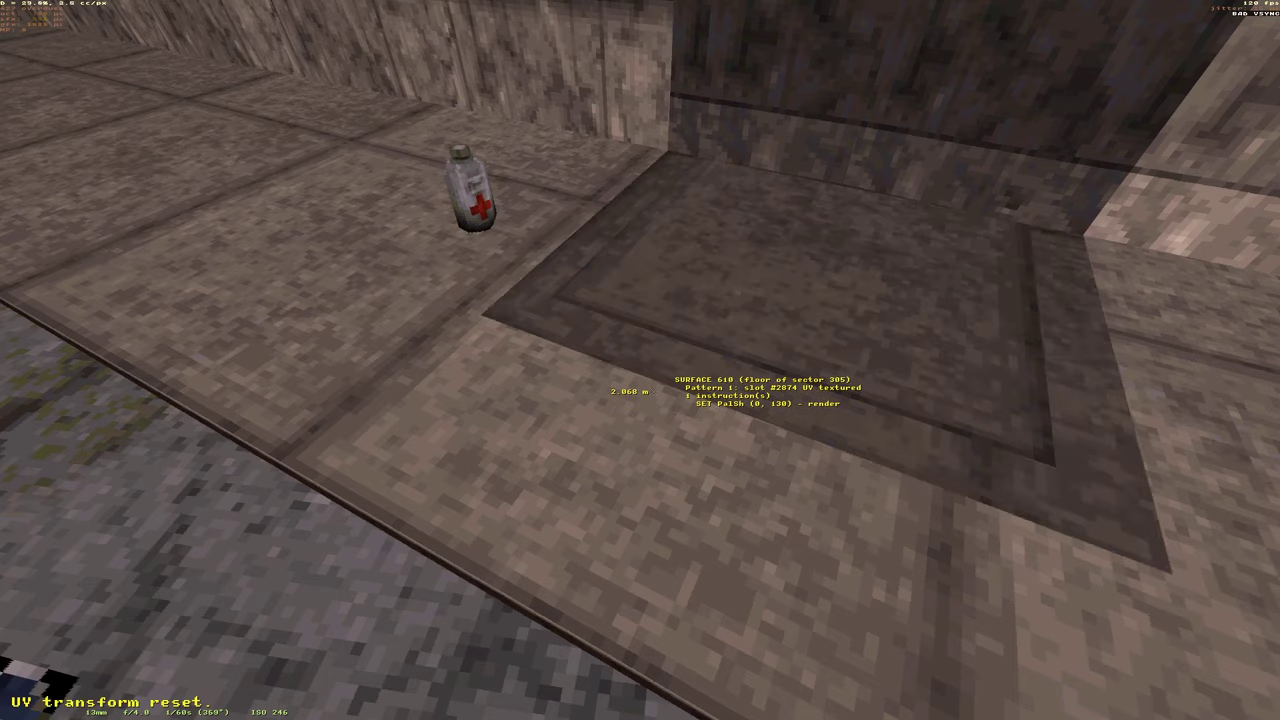
pyautogui.press('r')
pyautogui.press('r')
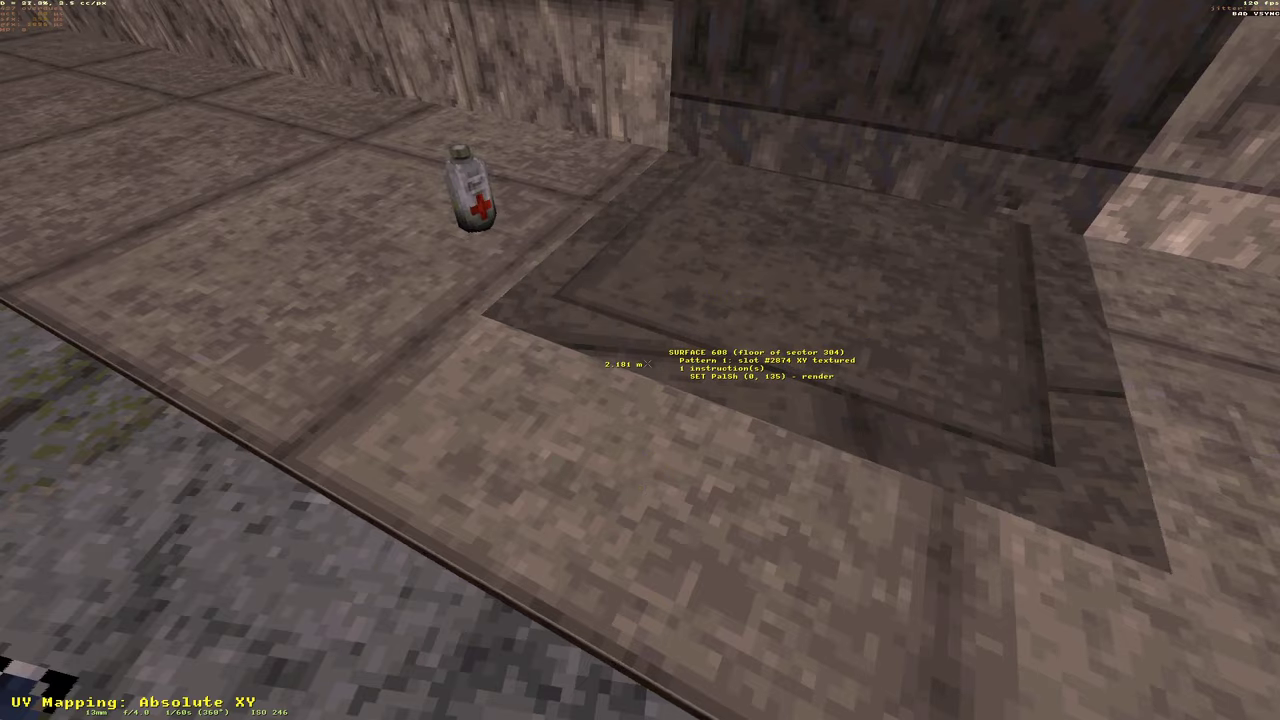
pyautogui.press('w')
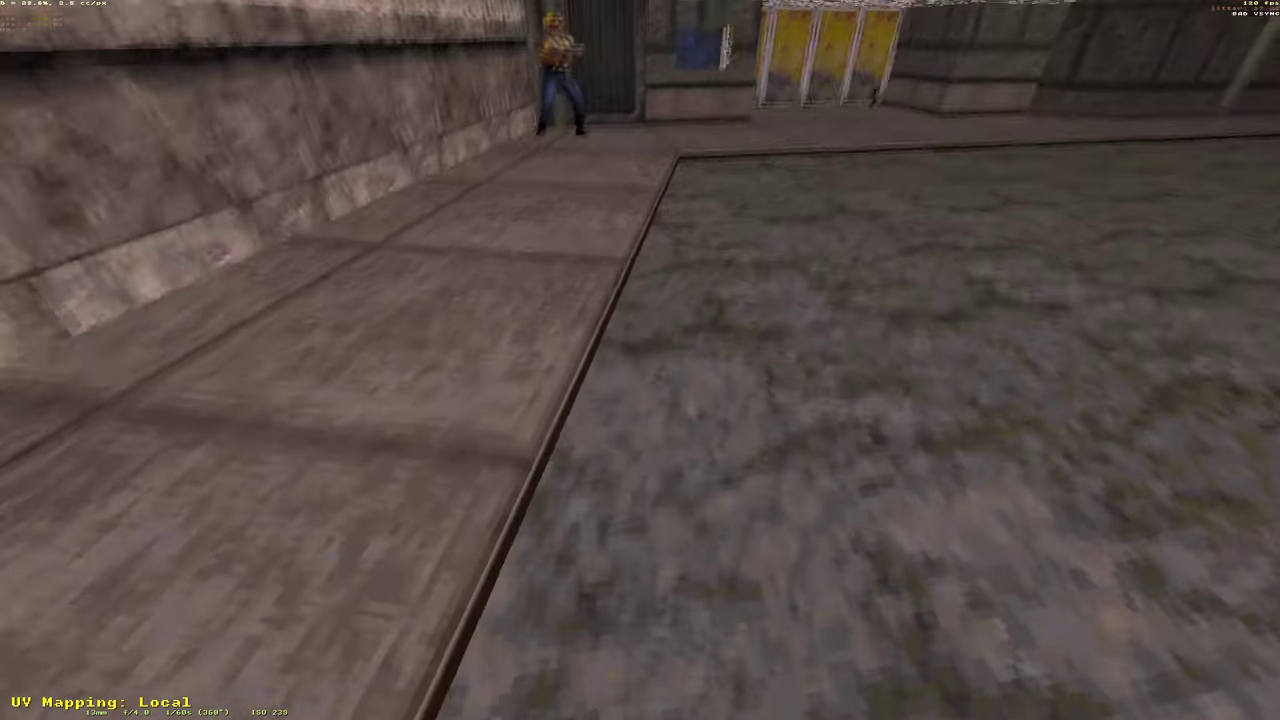
# Reset the UV transform of the sidewalk floor in sector 180 in front of the theatre entrance.
pyautogui.press('w')
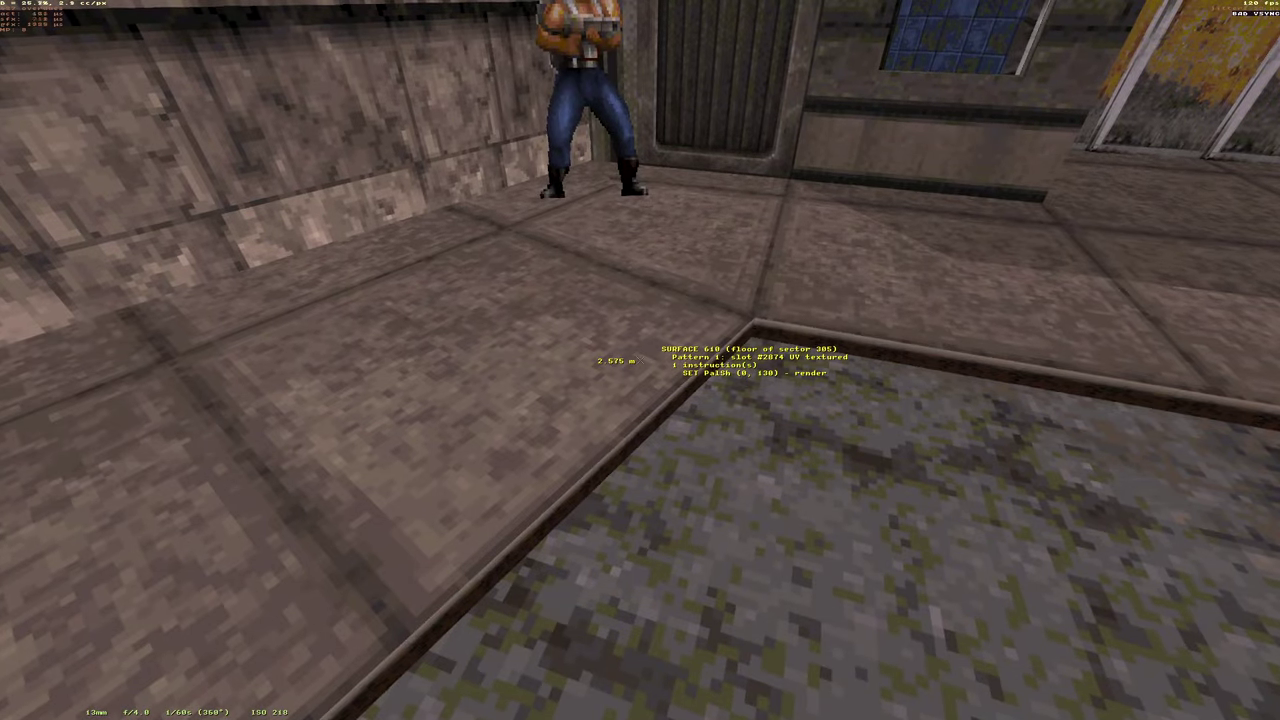
pyautogui.press('w')
pyautogui.press('d')
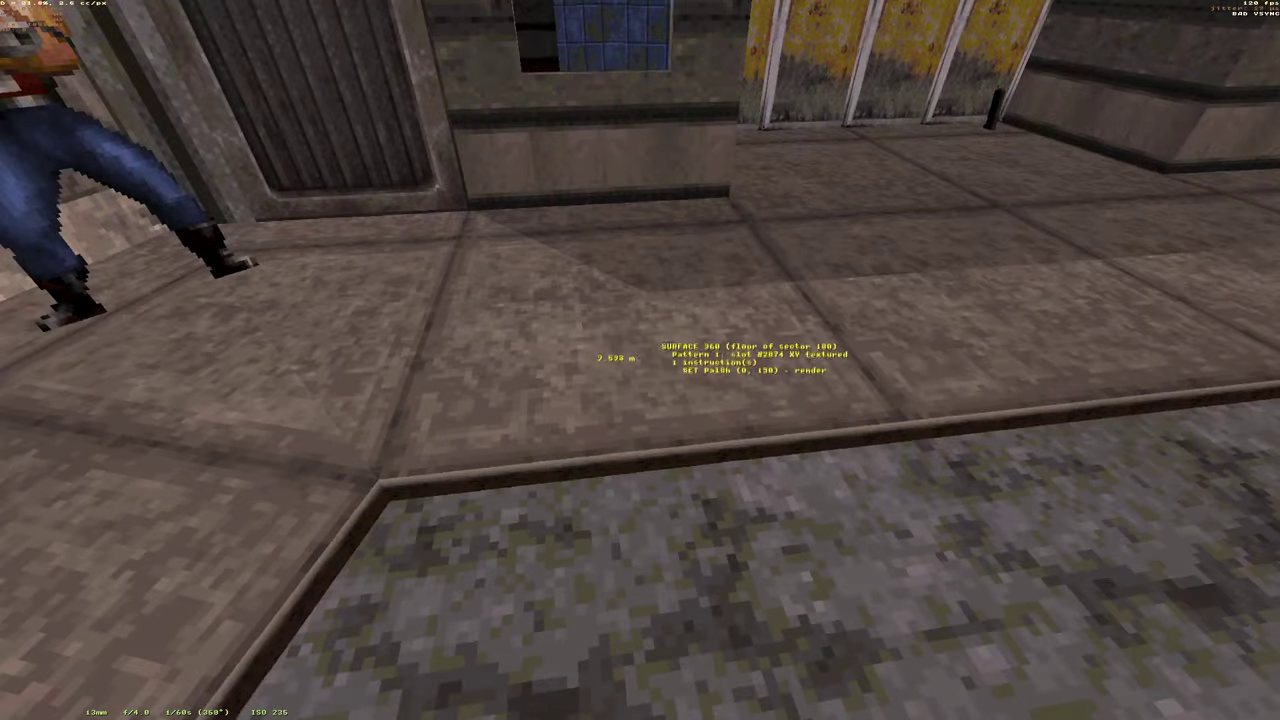
pyautogui.press('r')
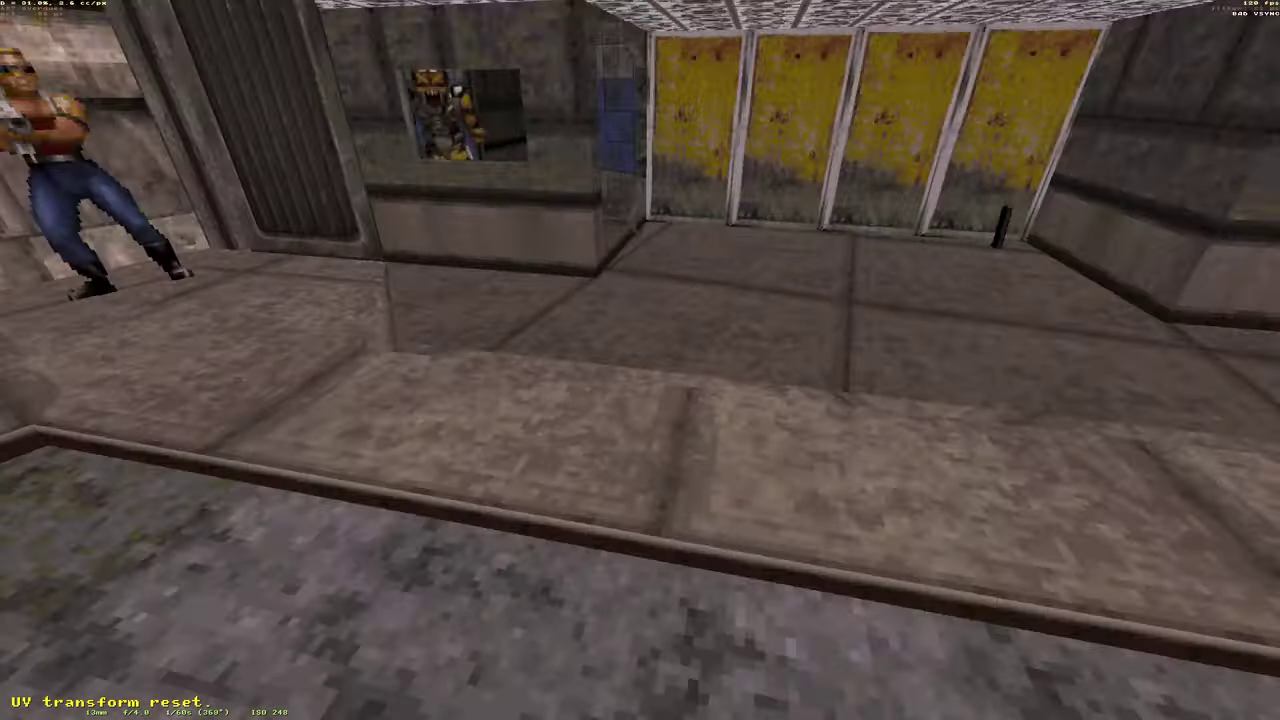
pyautogui.press('w')
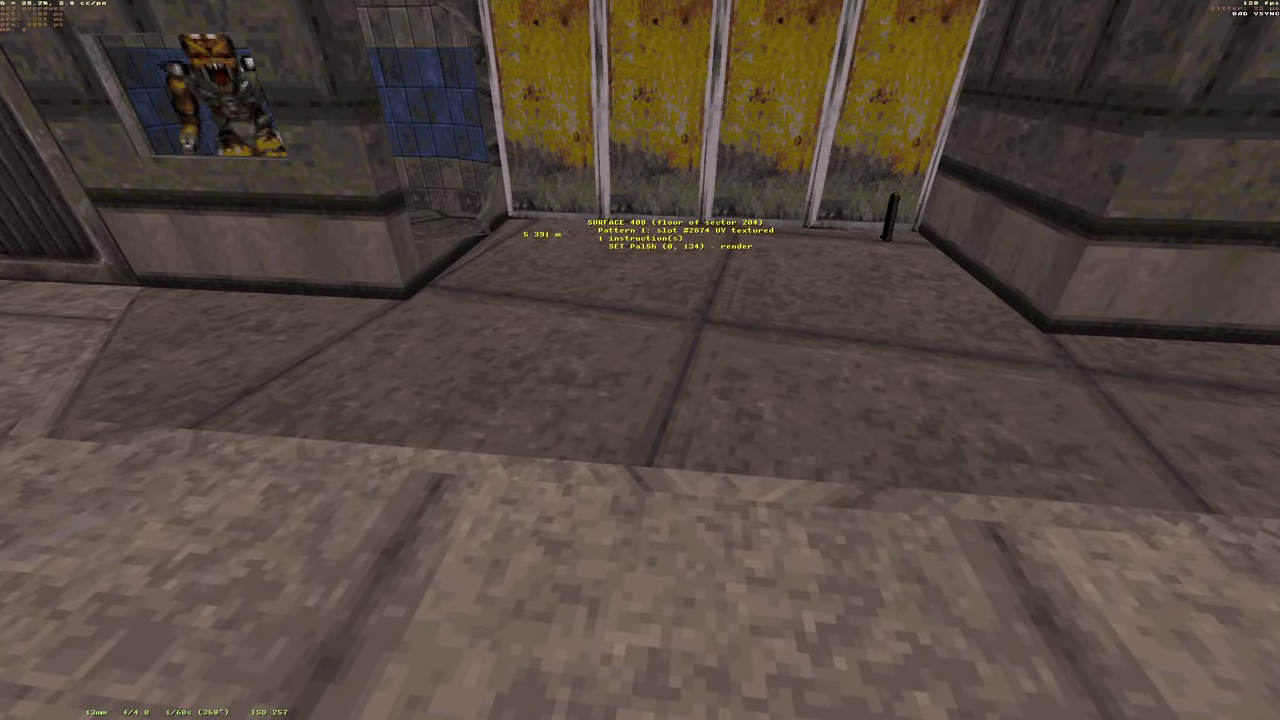
# On the 2D map, assign a pivot wall to surface 409 of sector 204 and to surface 361 of sector 180.
pyautogui.press('Tab')
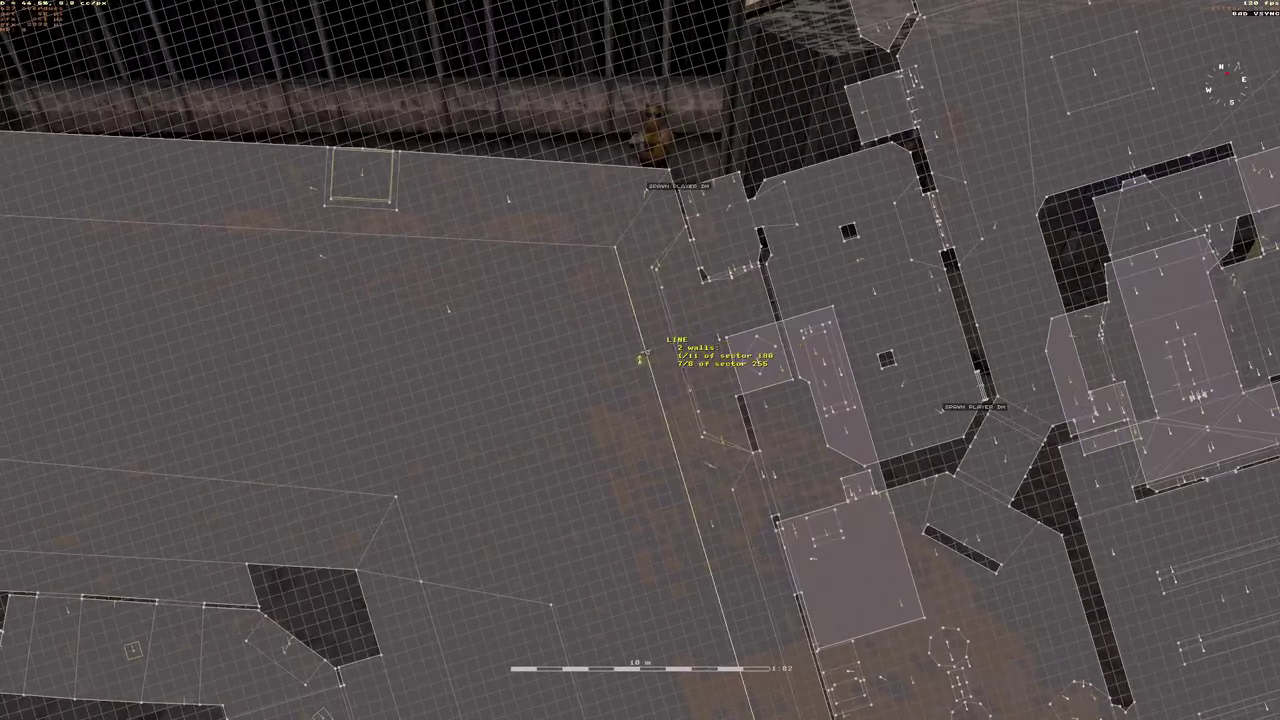
pyautogui.hotkey('ctrl', 'f')
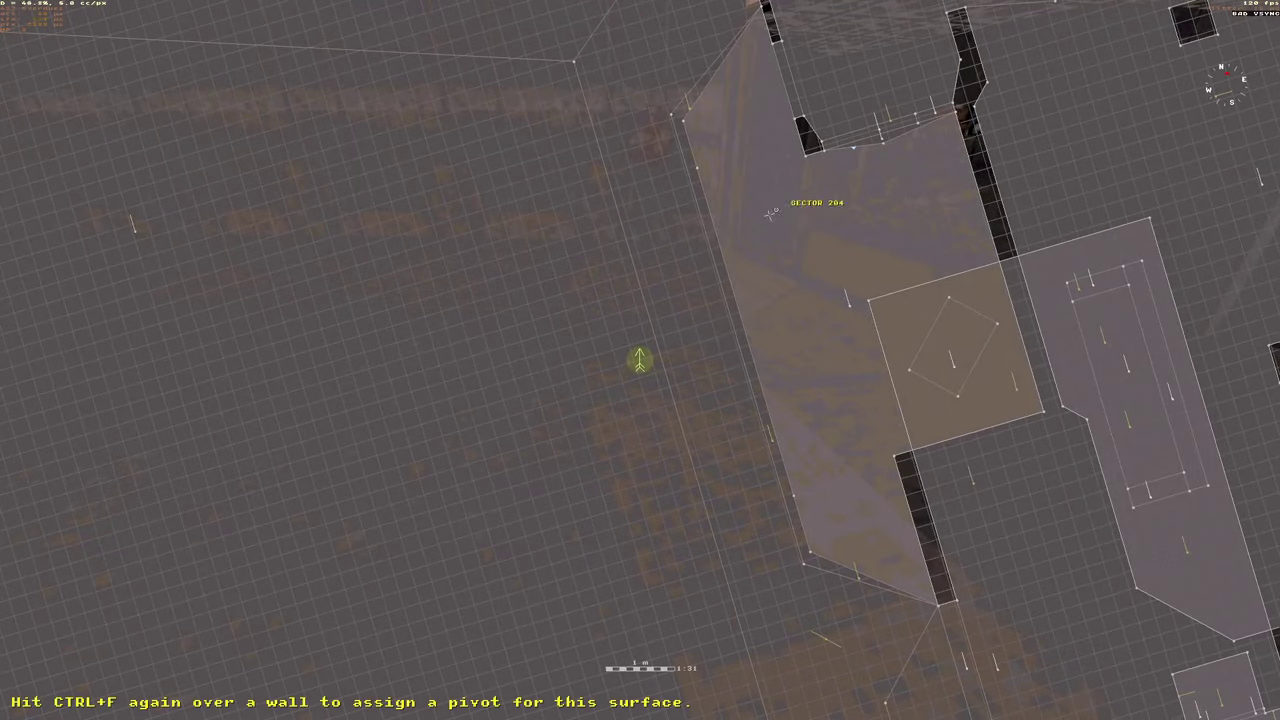
pyautogui.hotkey('ctrl', 'f')
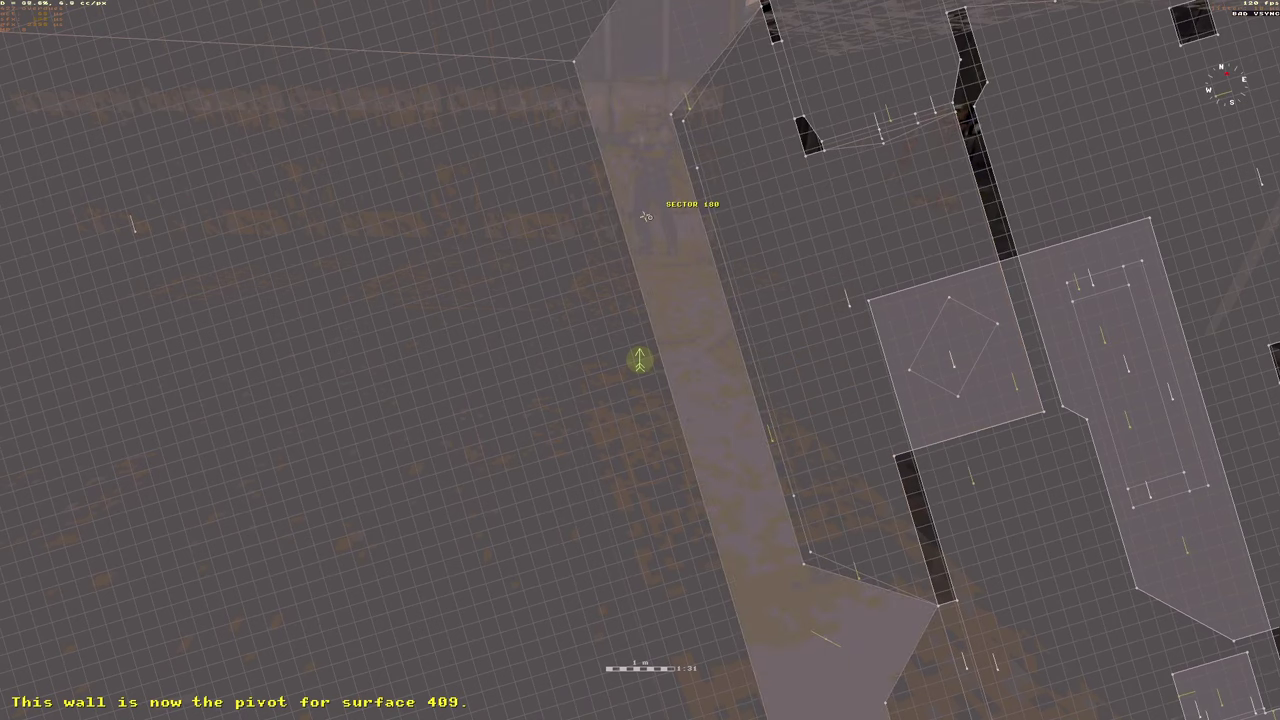
pyautogui.hotkey('ctrl', 'f')
pyautogui.hotkey('ctrl', 'f')
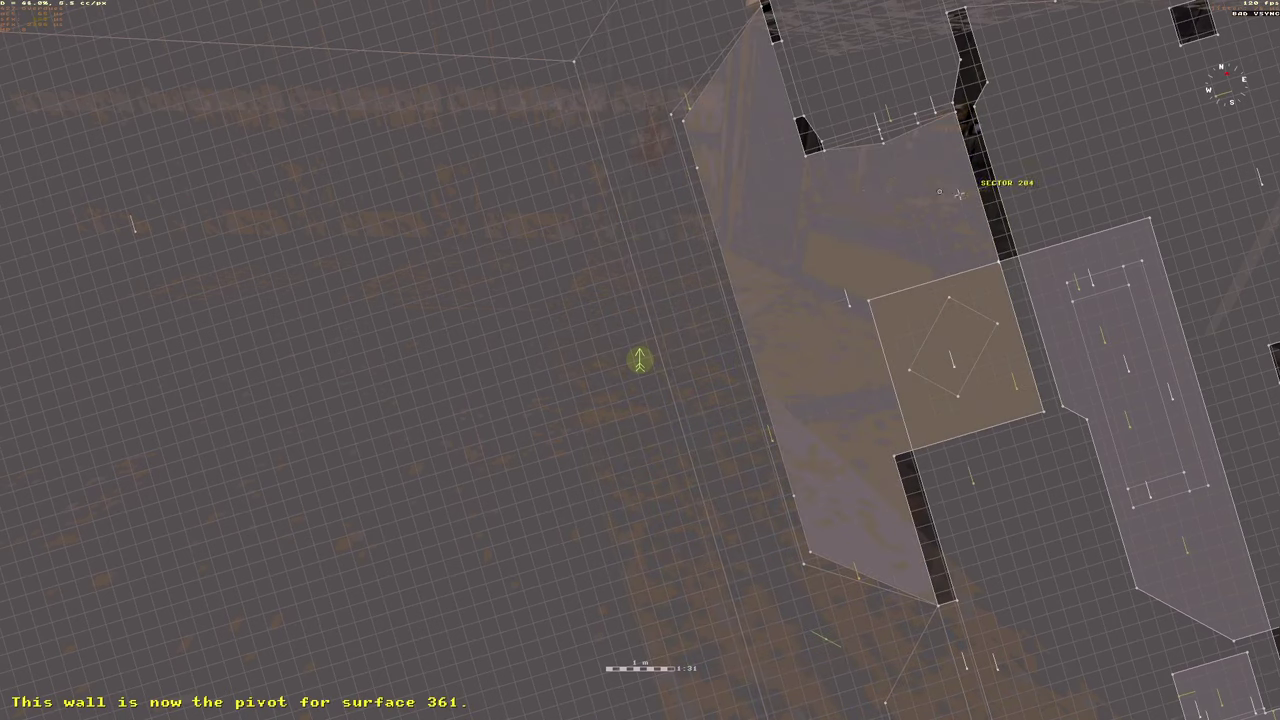
# Assign pivot walls to surfaces 611 and 513, using wall 3/14 of sector 204 for surface 513.
pyautogui.hotkey('ctrl', 'f')
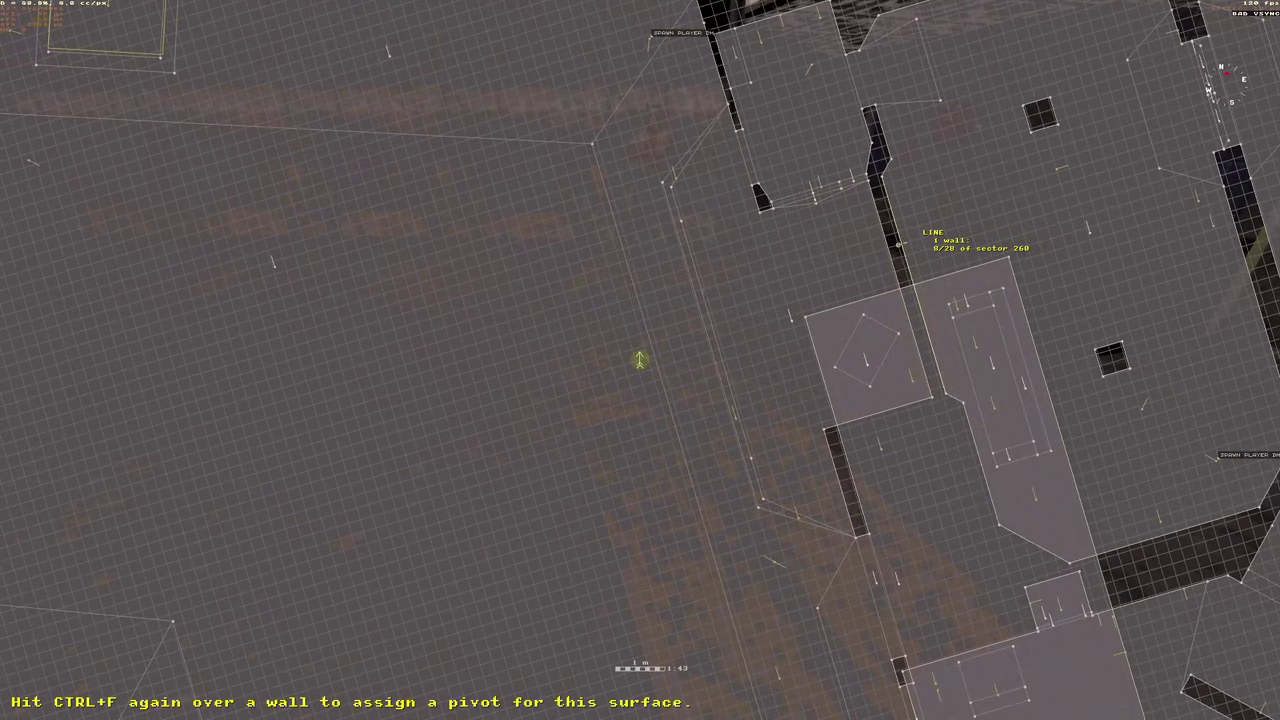
pyautogui.hotkey('ctrl', 'f')
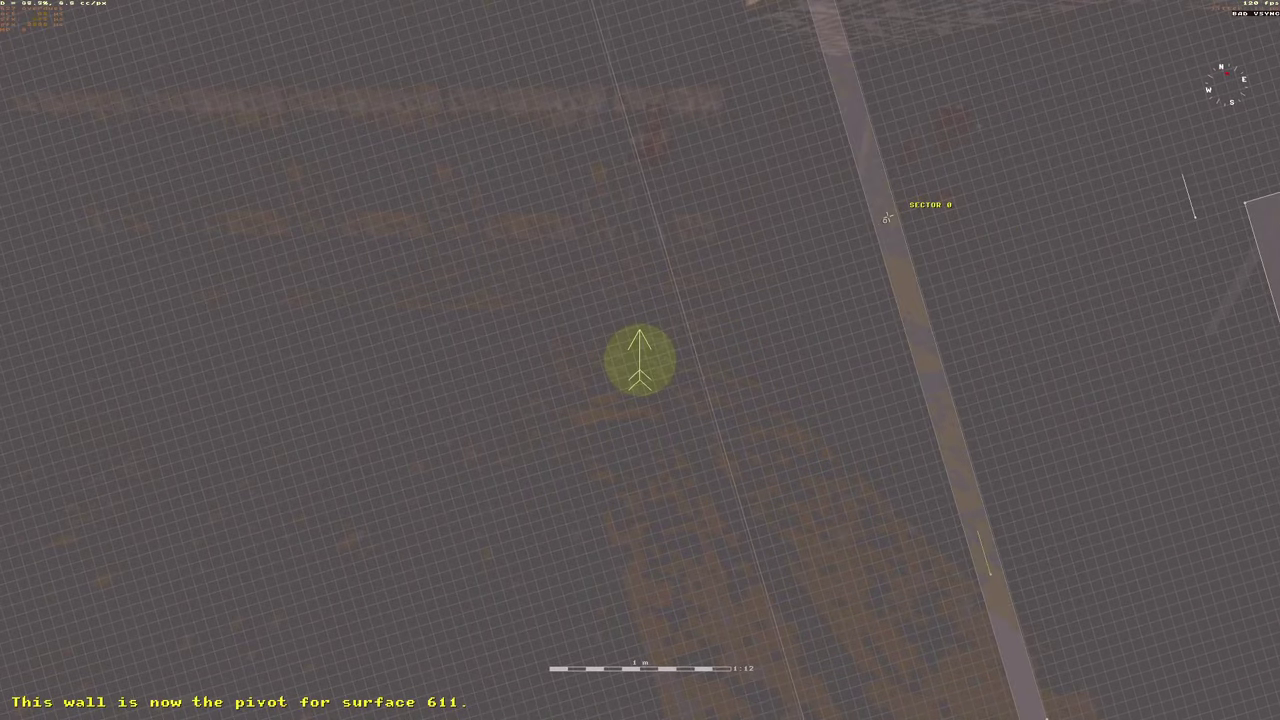
pyautogui.hotkey('ctrl', 'f')
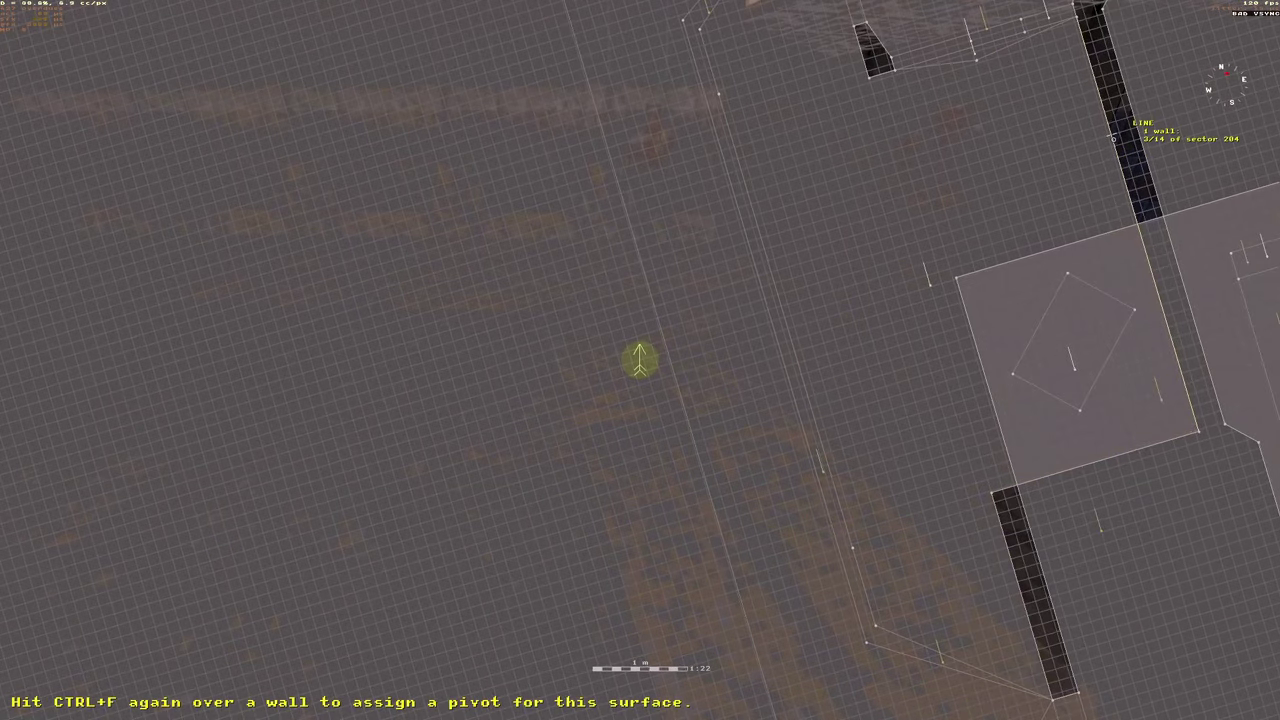
pyautogui.hotkey('ctrl', 'f')
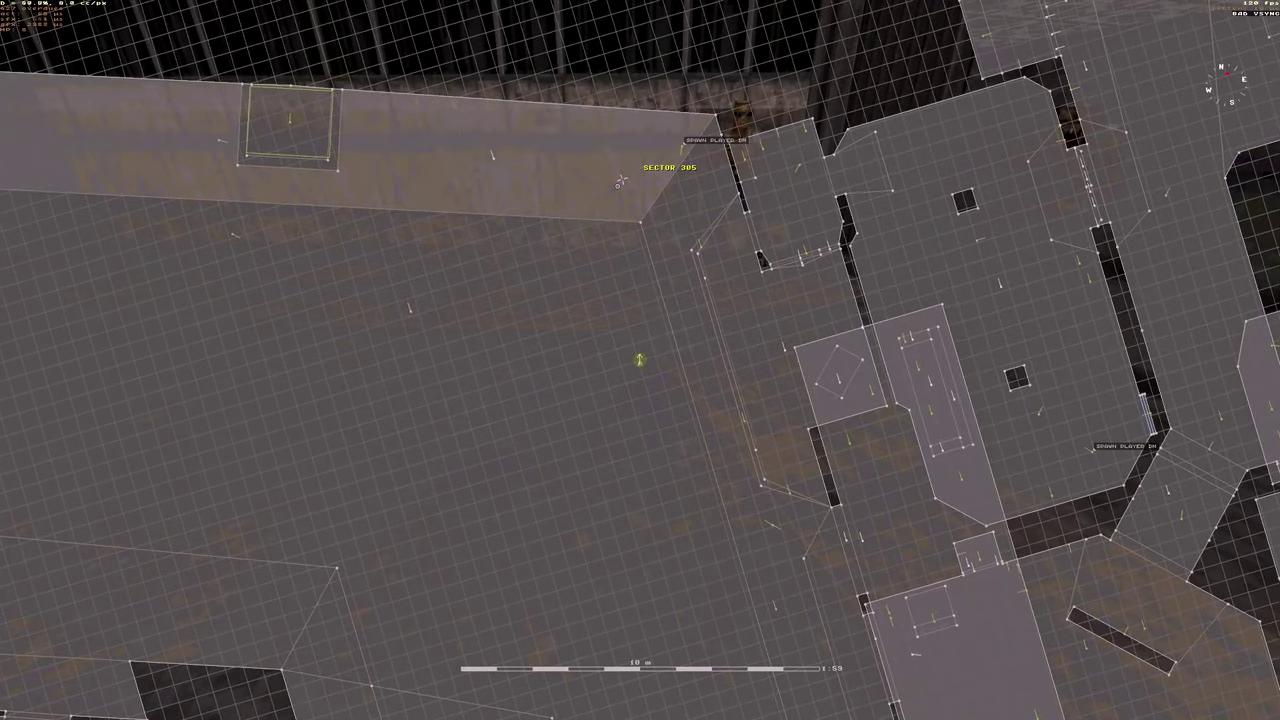
pyautogui.hotkey('ctrl', 'f')
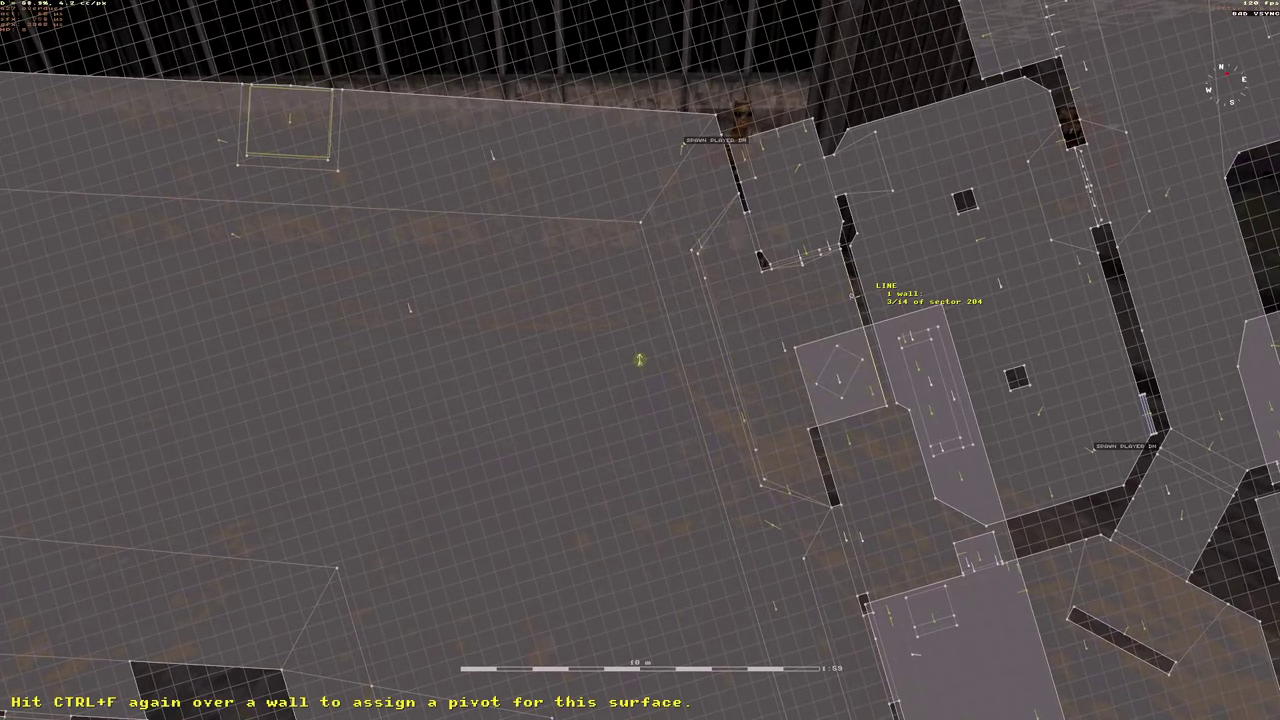
pyautogui.hotkey('ctrl', 'f')
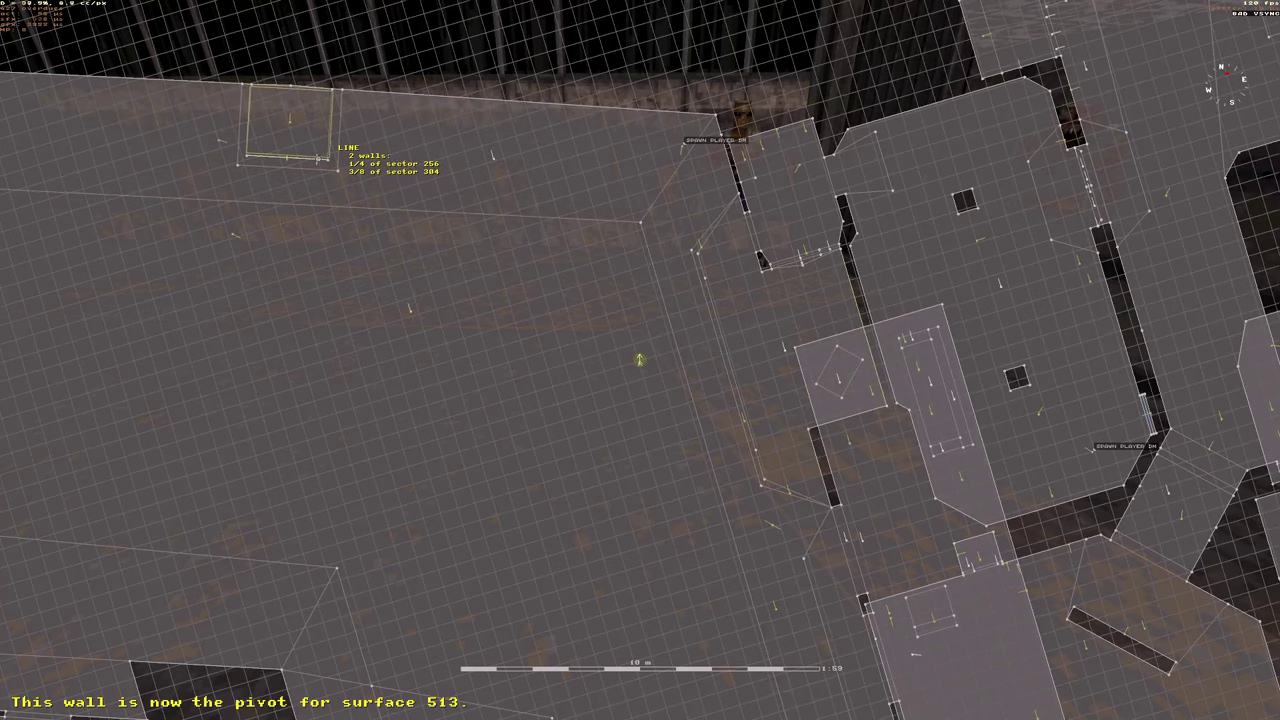
# Assign wall 3/14 of sector 204 as the pivot for surface 609 of sector 304 and return to the 3D view.
pyautogui.scroll(5, 640, 359)
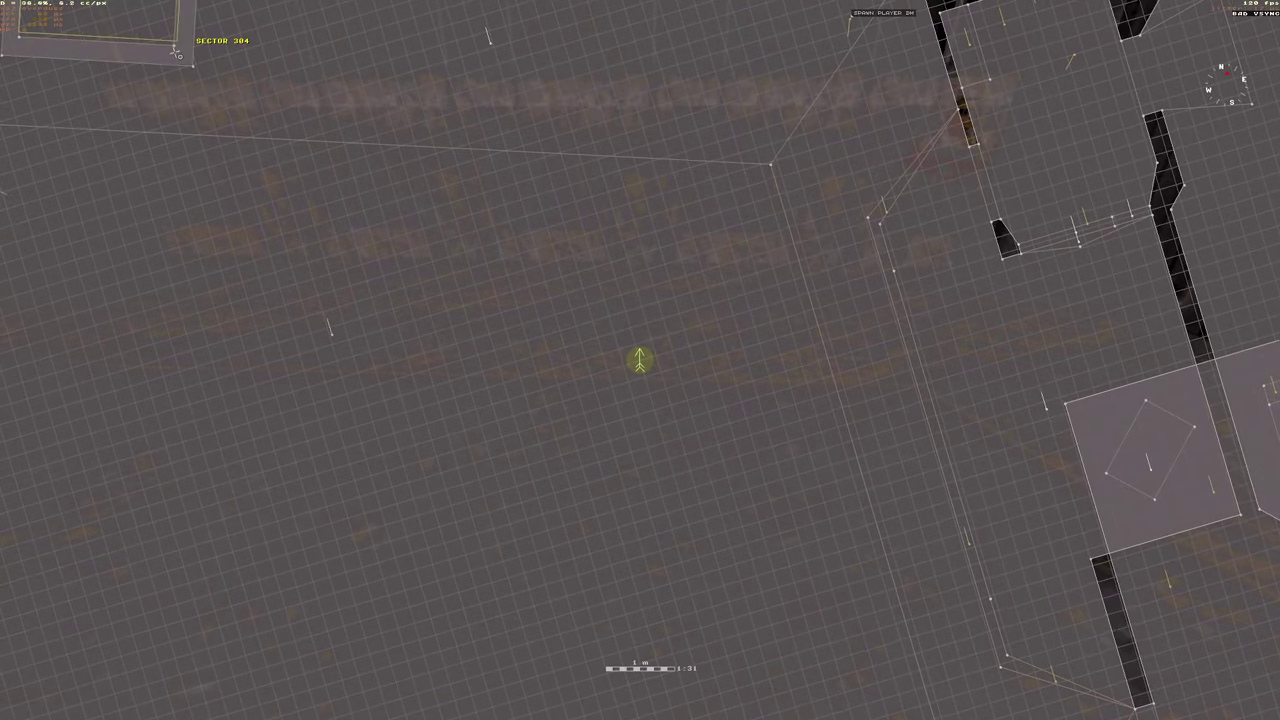
pyautogui.hotkey('ctrl', 'f')
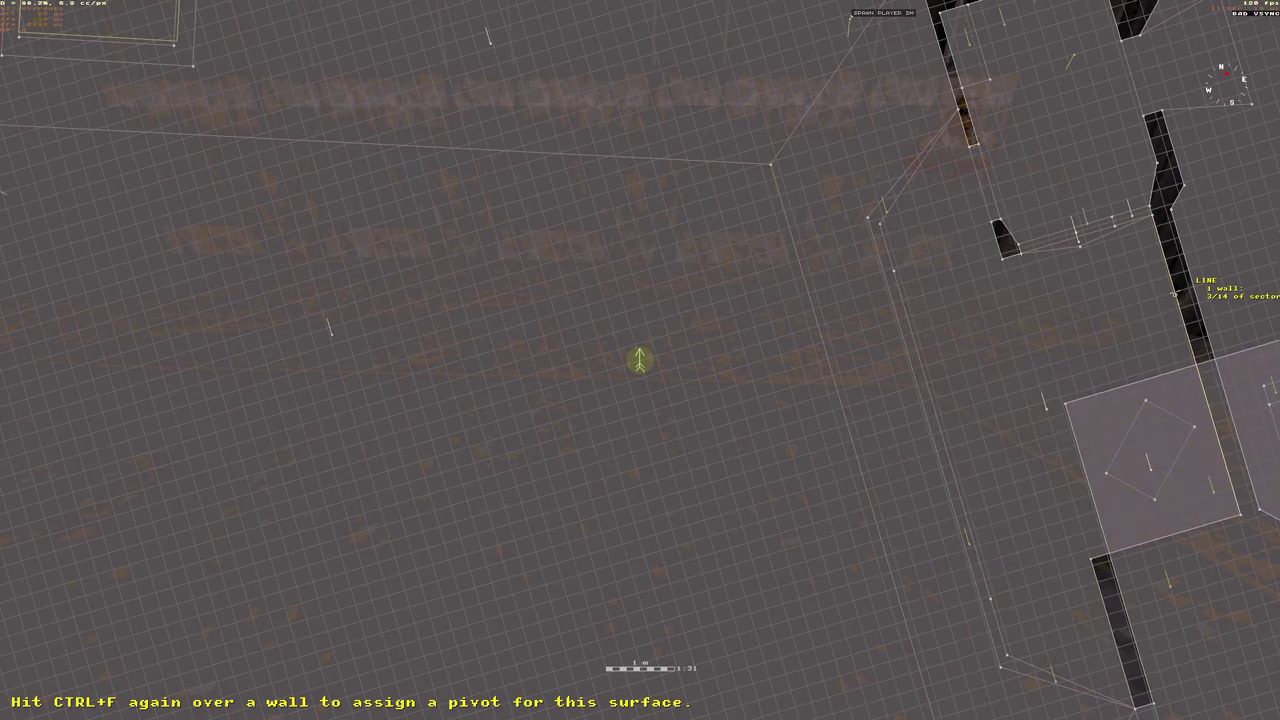
pyautogui.hotkey('ctrl', 'f')
pyautogui.press('KP_Enter')
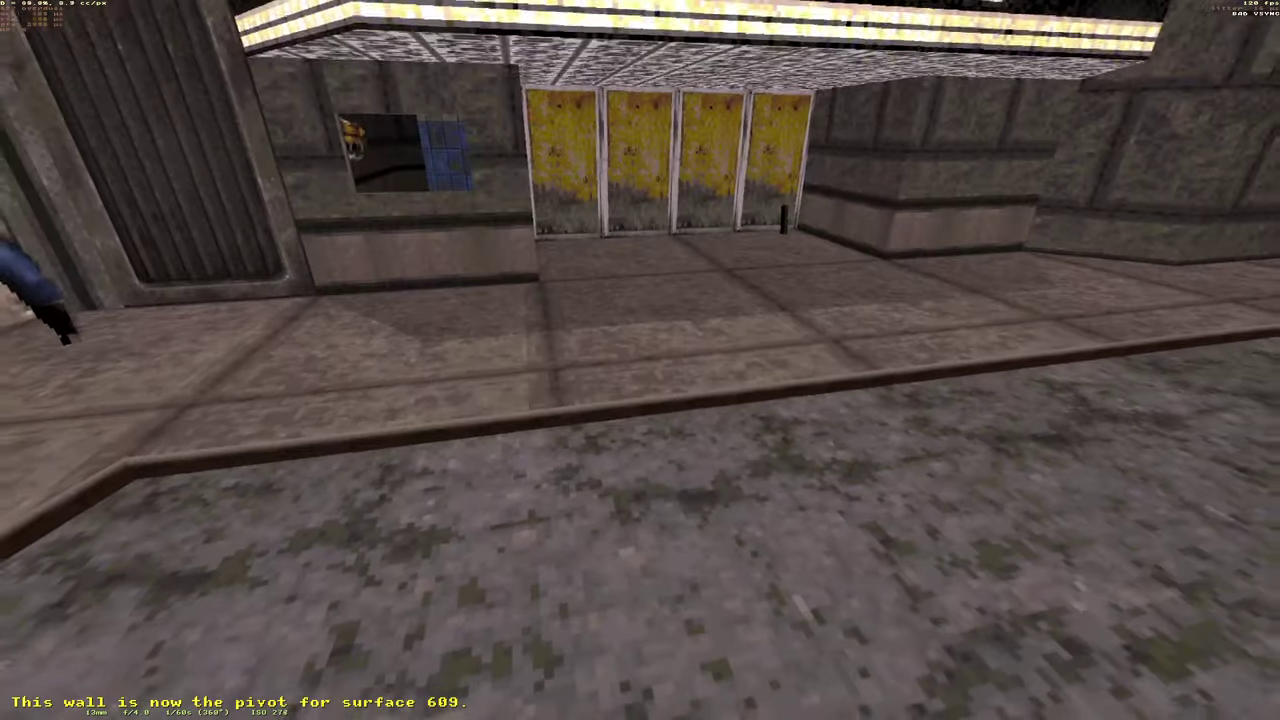
pyautogui.press('Down')
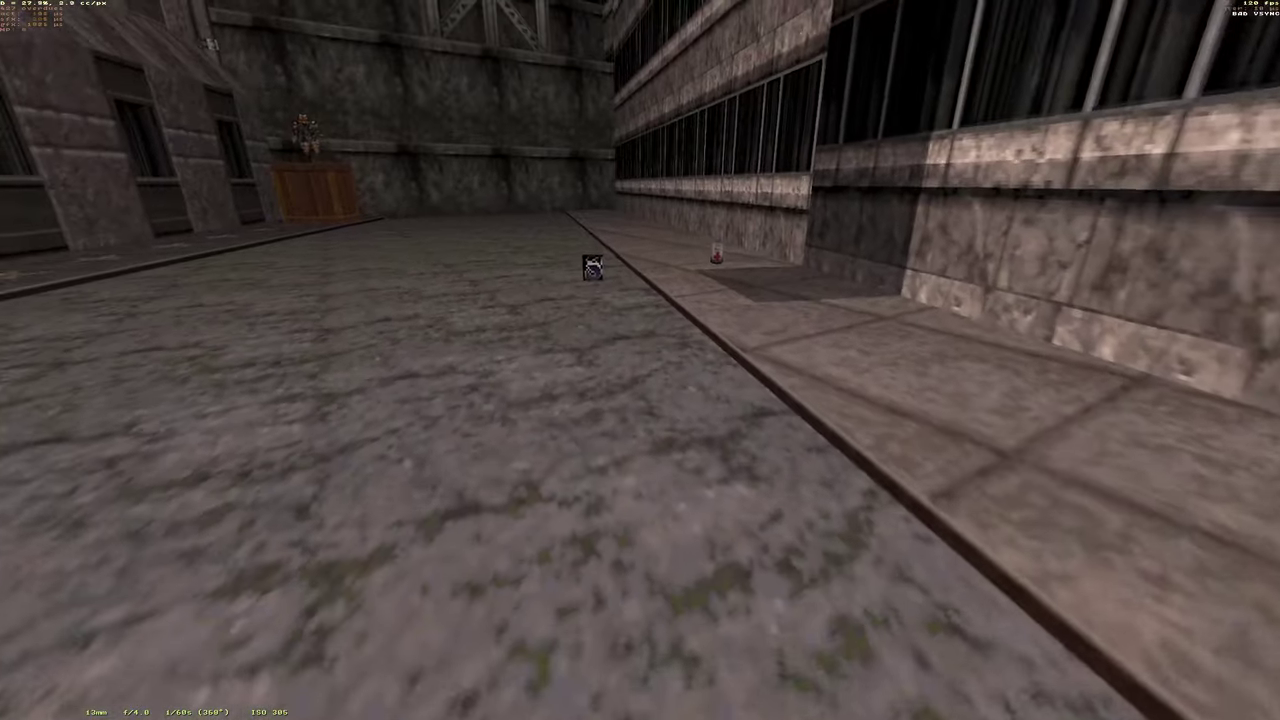
pyautogui.press('Up')
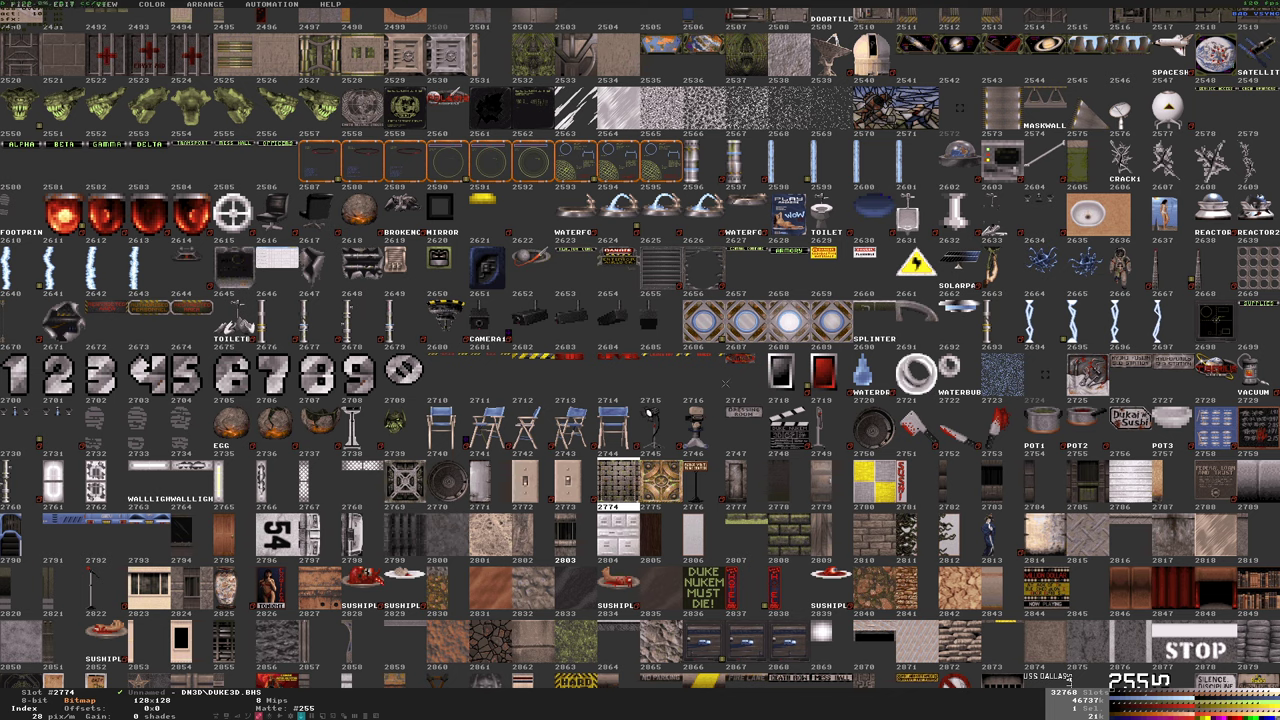
# Browse the lower-numbered texture and item slots of the DUKE3D tile library, starting from slot 2774.
pyautogui.scroll(3, 725, 382)
pyautogui.scroll(5, 640, 350)
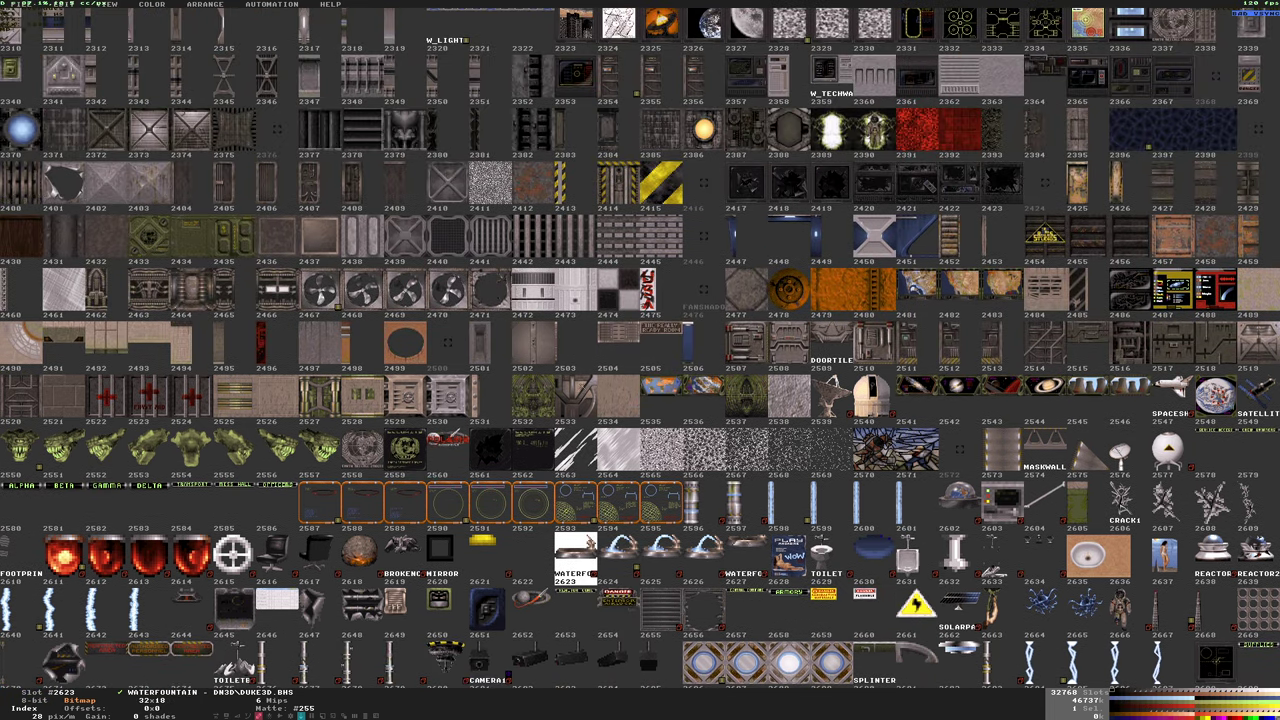
pyautogui.click(575, 478)
pyautogui.scroll(1, 575, 478)
pyautogui.scroll(3, 575, 478)
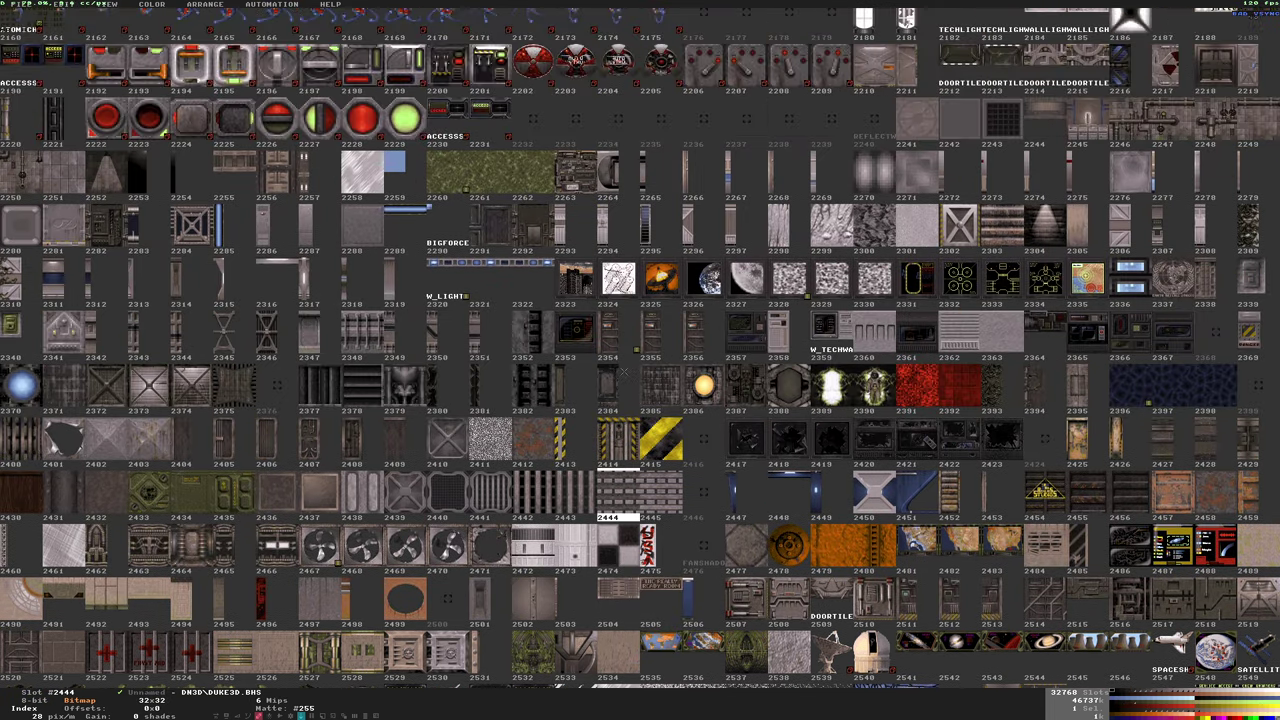
pyautogui.scroll(5, 624, 344)
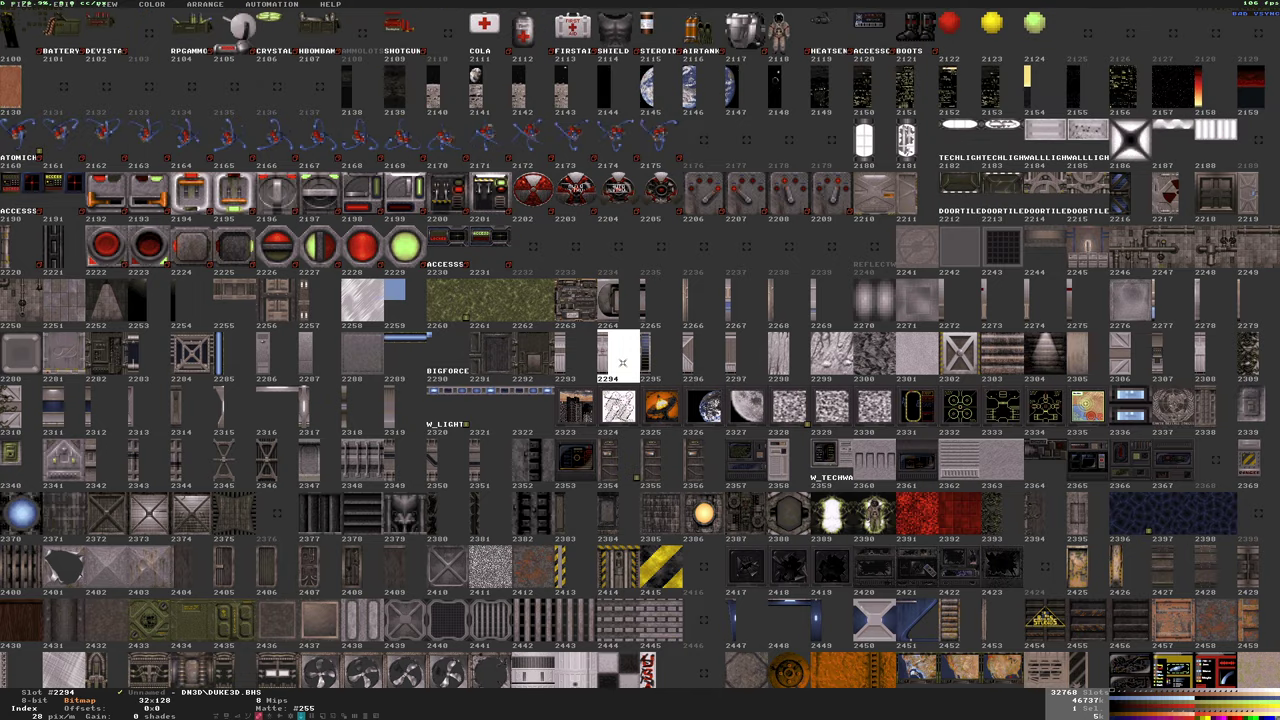
pyautogui.scroll(3, 622, 362)
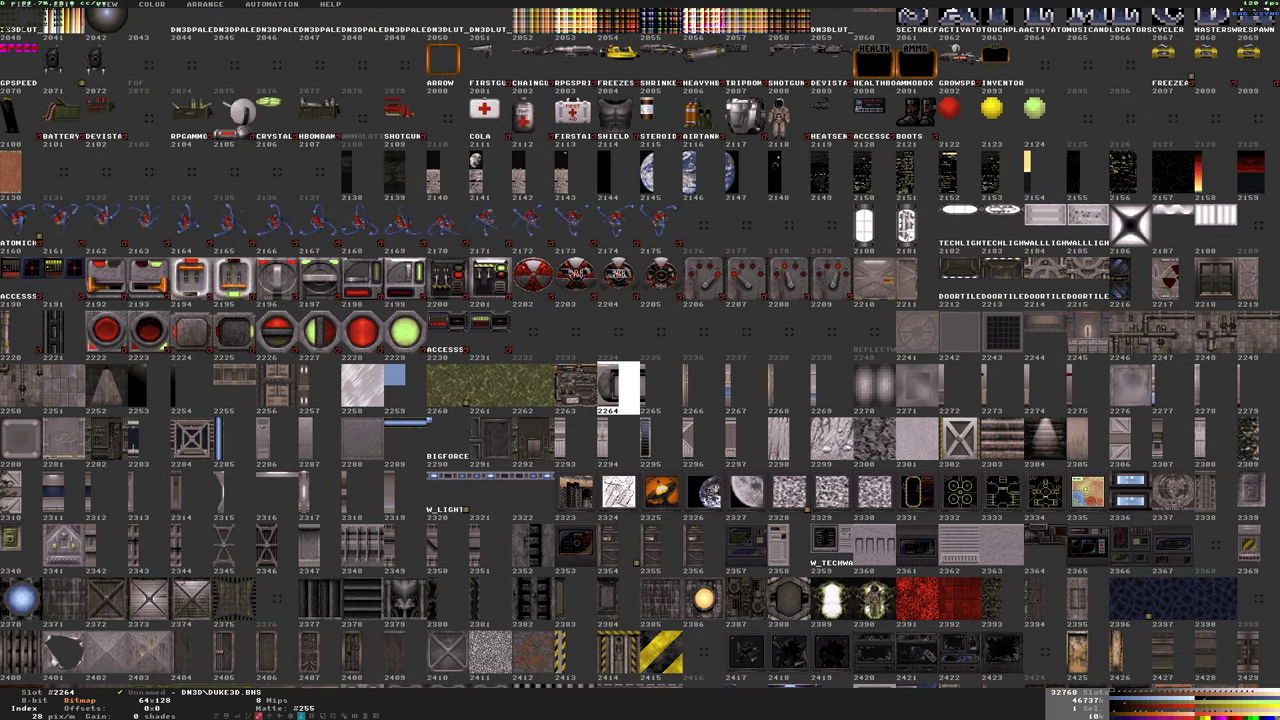
pyautogui.scroll(4, 616, 368)
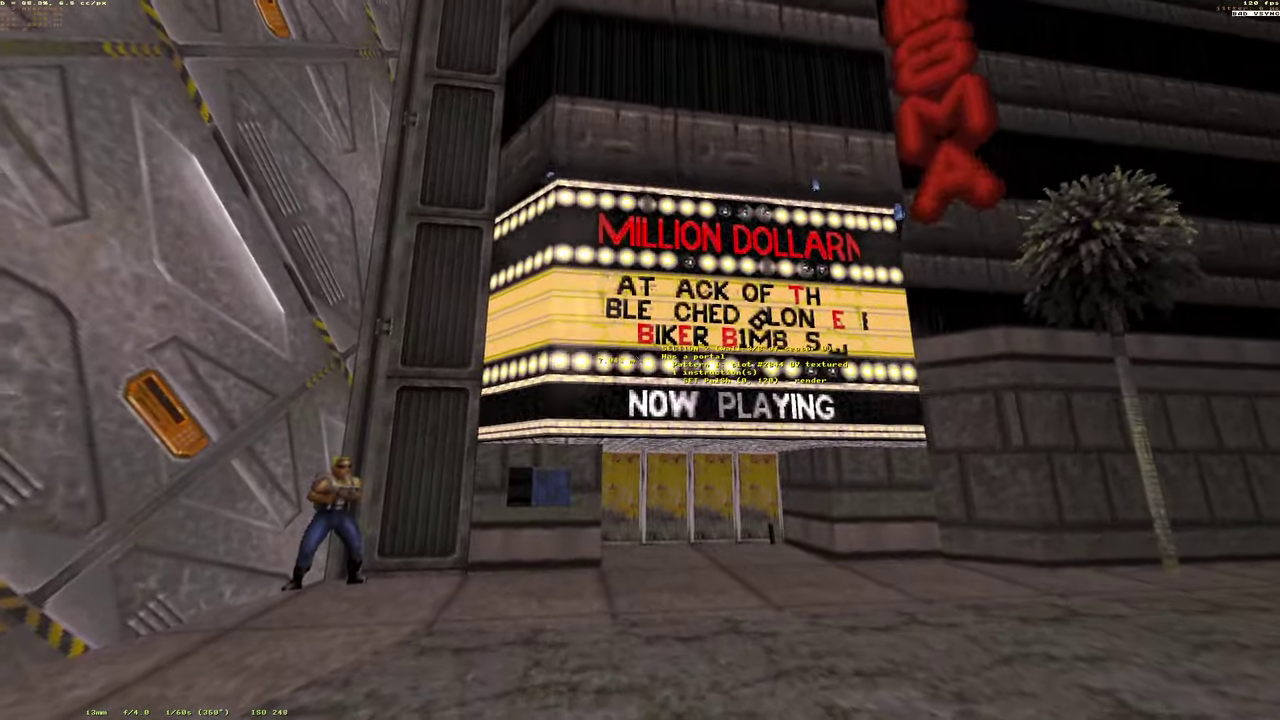
# Try rotating the theatre marquee texture on wall 3/8 of sector 0 to 358.5°, 0.0° and 355.7°.
pyautogui.scroll(-5, 712, 290)
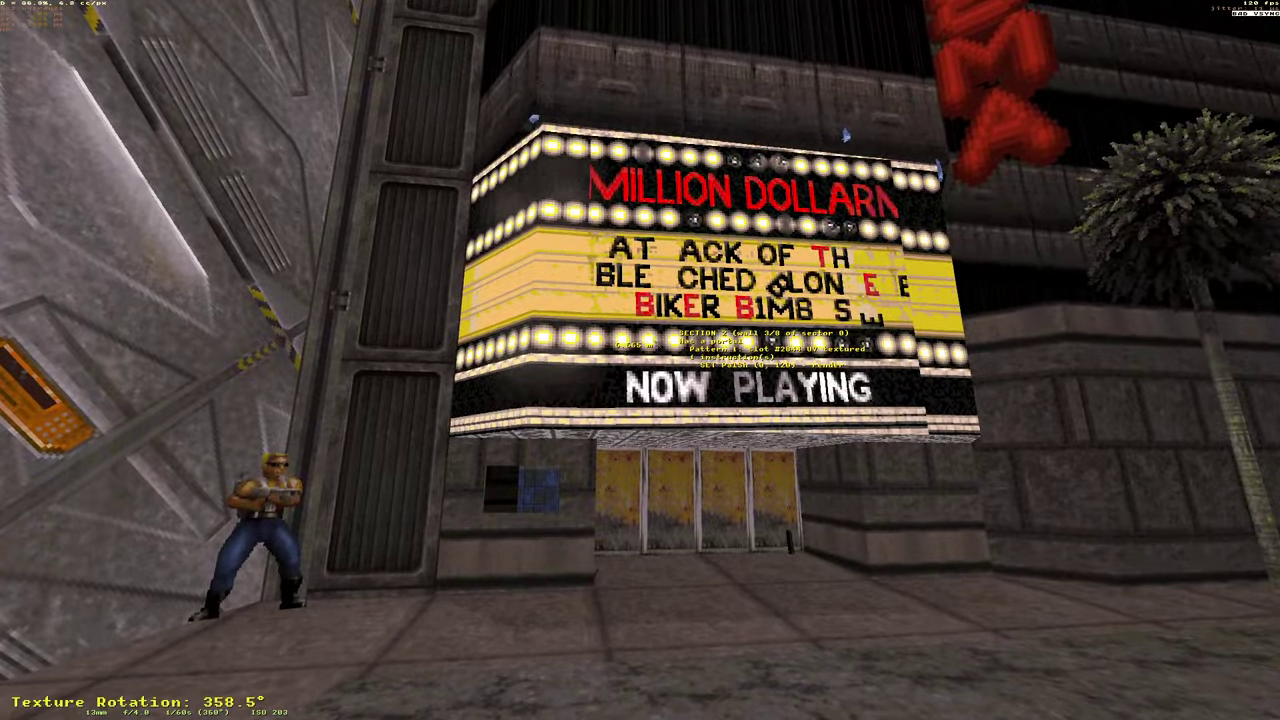
pyautogui.scroll(3, 712, 290)
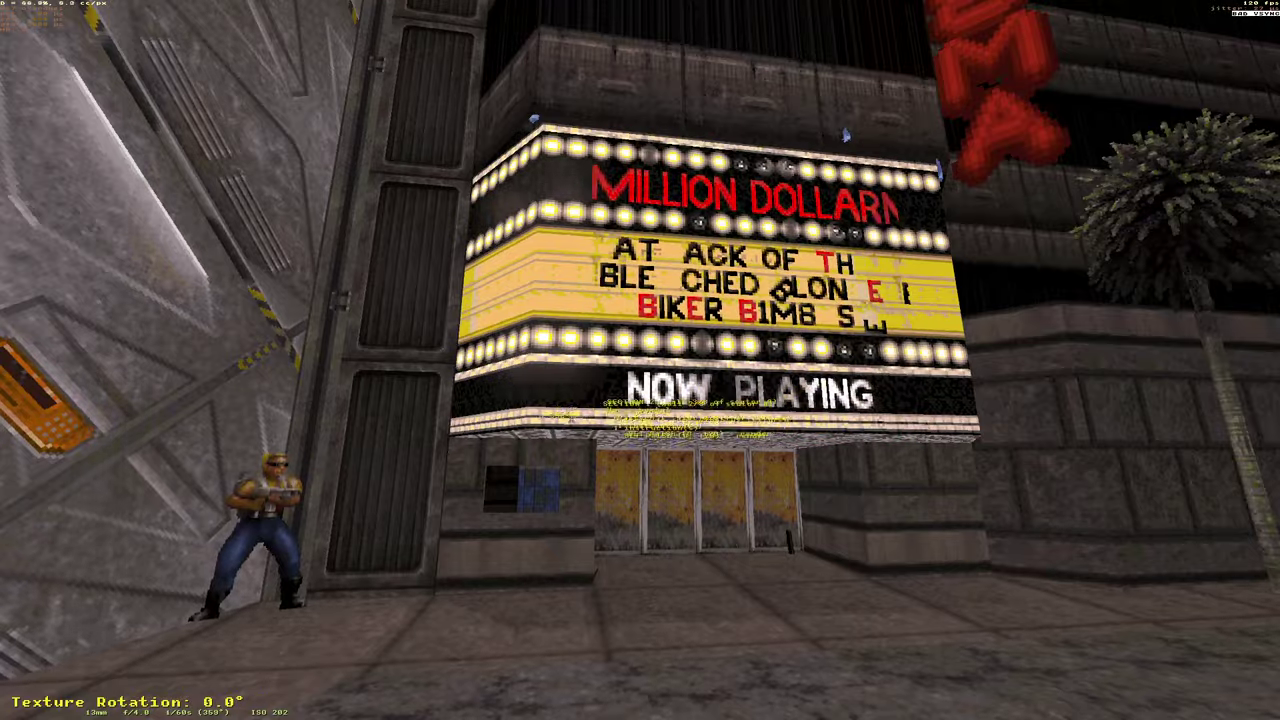
pyautogui.scroll(4, 712, 290)
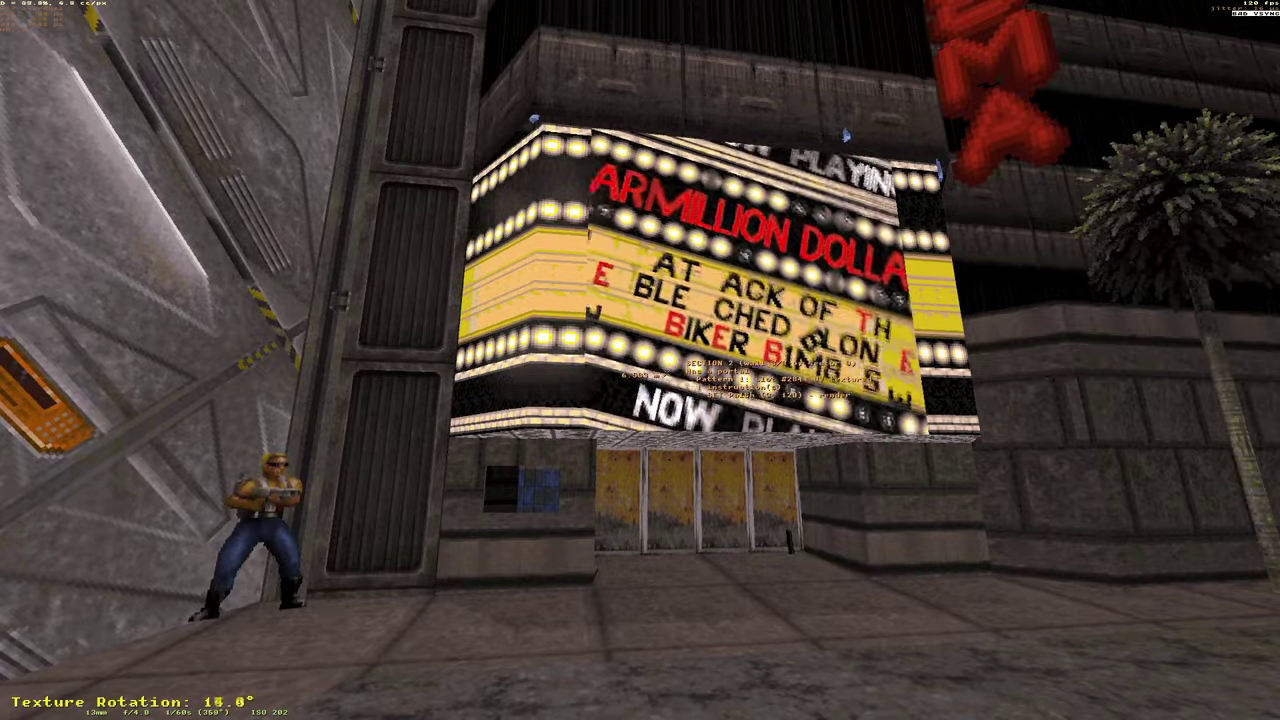
pyautogui.scroll(-4, 712, 290)
pyautogui.scroll(-1, 712, 290)
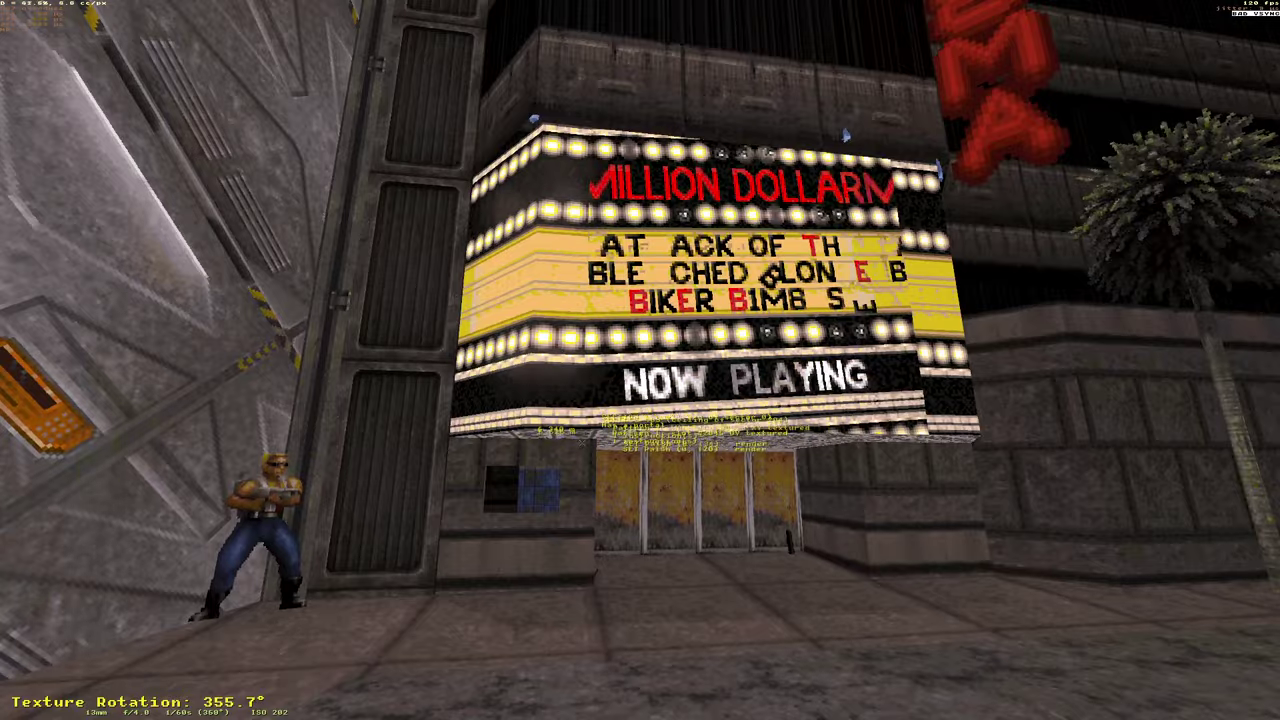
# Raise the floor at the theatre entrance beneath the marquee and adjust a surface slope back to 0.0°.
pyautogui.scroll(1, 650, 585)
pyautogui.scroll(4, 651, 585)
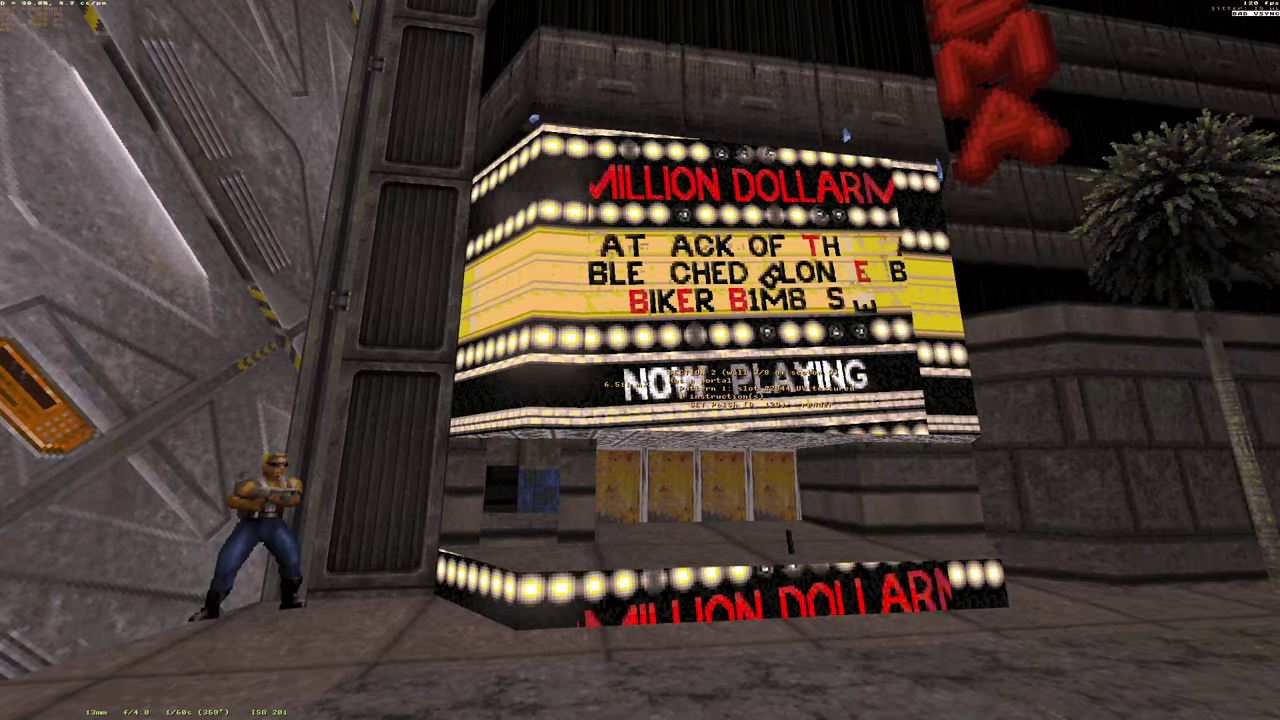
pyautogui.scroll(-3, 660, 385)
pyautogui.scroll(3, 660, 385)
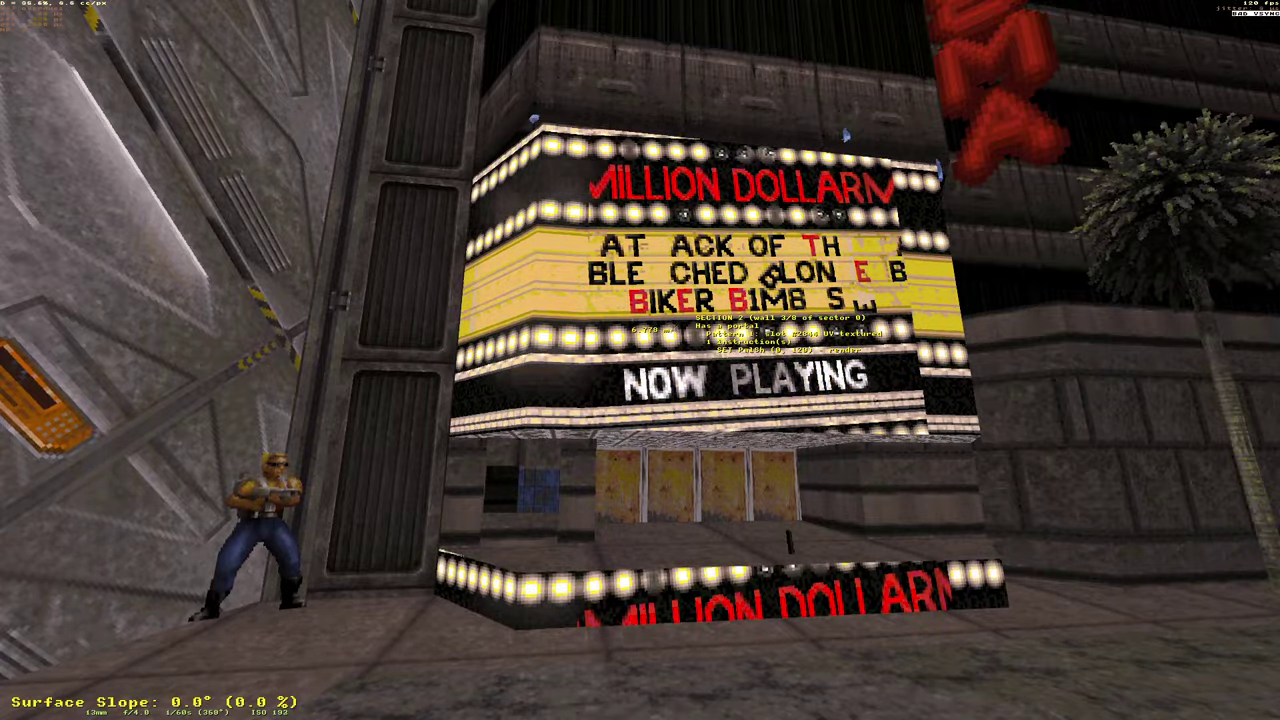
# Change the vertical anchoring of the marquee texture on wall 3/8 of sector 0 and straighten its rotation.
pyautogui.press('o')
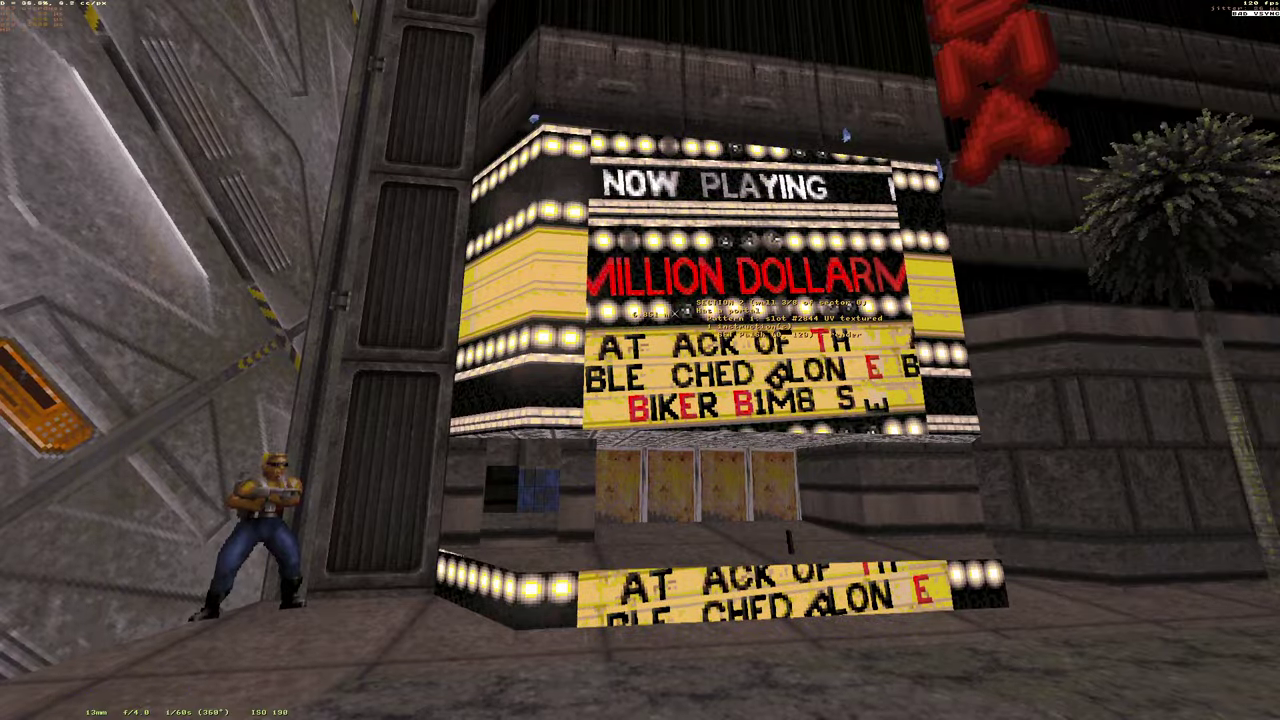
pyautogui.moveTo(640, 360)
pyautogui.mouseDown()
pyautogui.moveTo(586, 360)
pyautogui.moveTo(640, 360)
pyautogui.mouseUp()
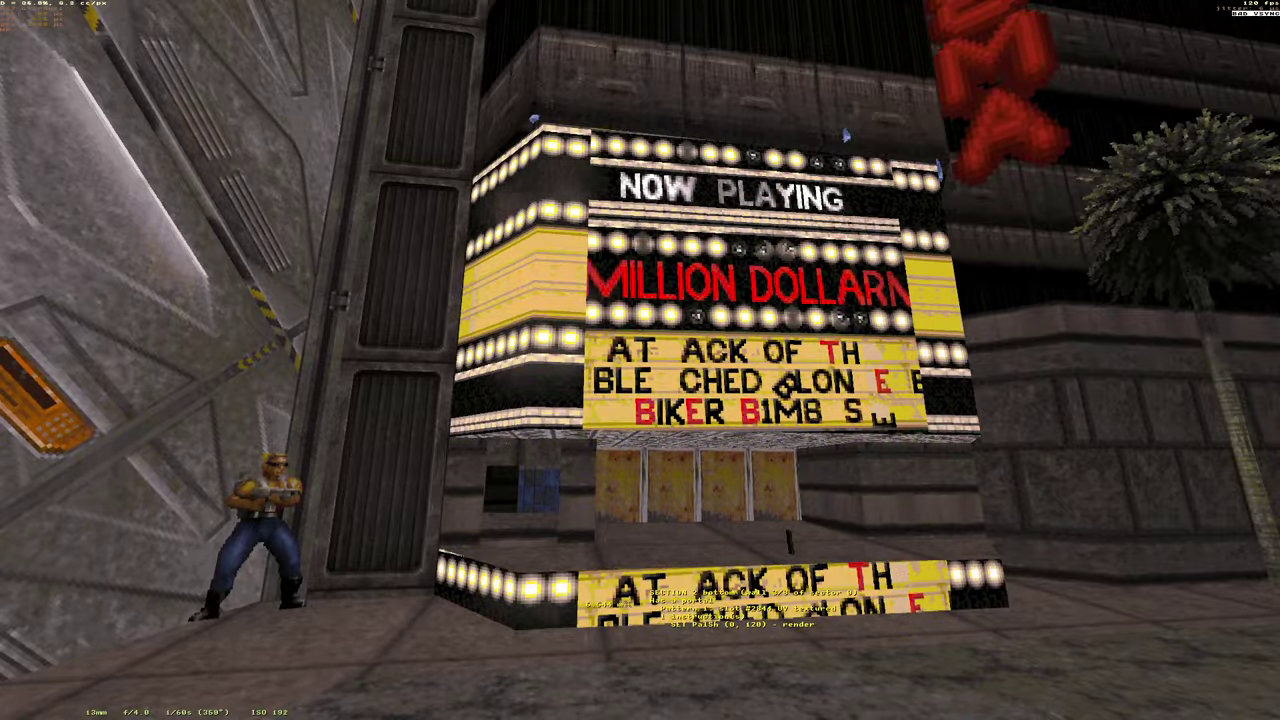
# Try a different vertical anchoring of the marquee texture on wall 3/8 of sector 0, and rotate the texture to 11.2°.
pyautogui.moveTo(640, 360); pyautogui.dragTo(640, 362)
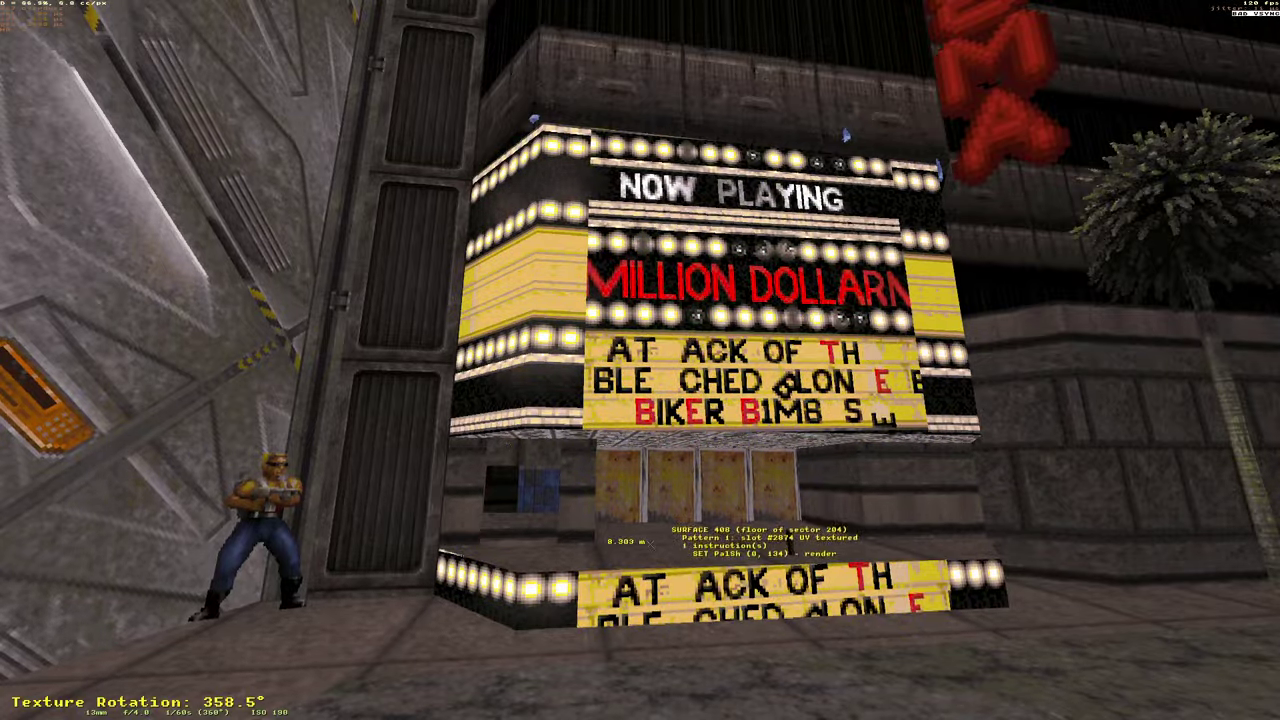
pyautogui.press('2')
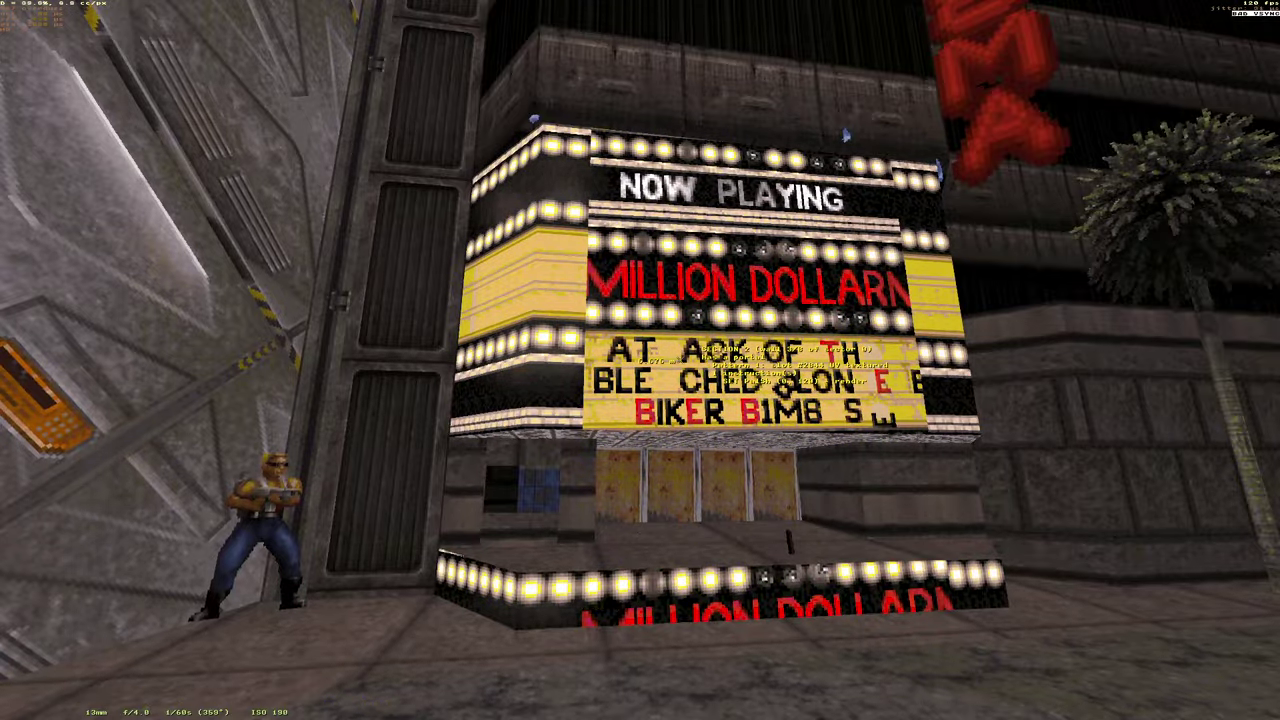
pyautogui.moveTo(640, 360); pyautogui.dragTo(640, 364)
pyautogui.press('o')
pyautogui.press('a')
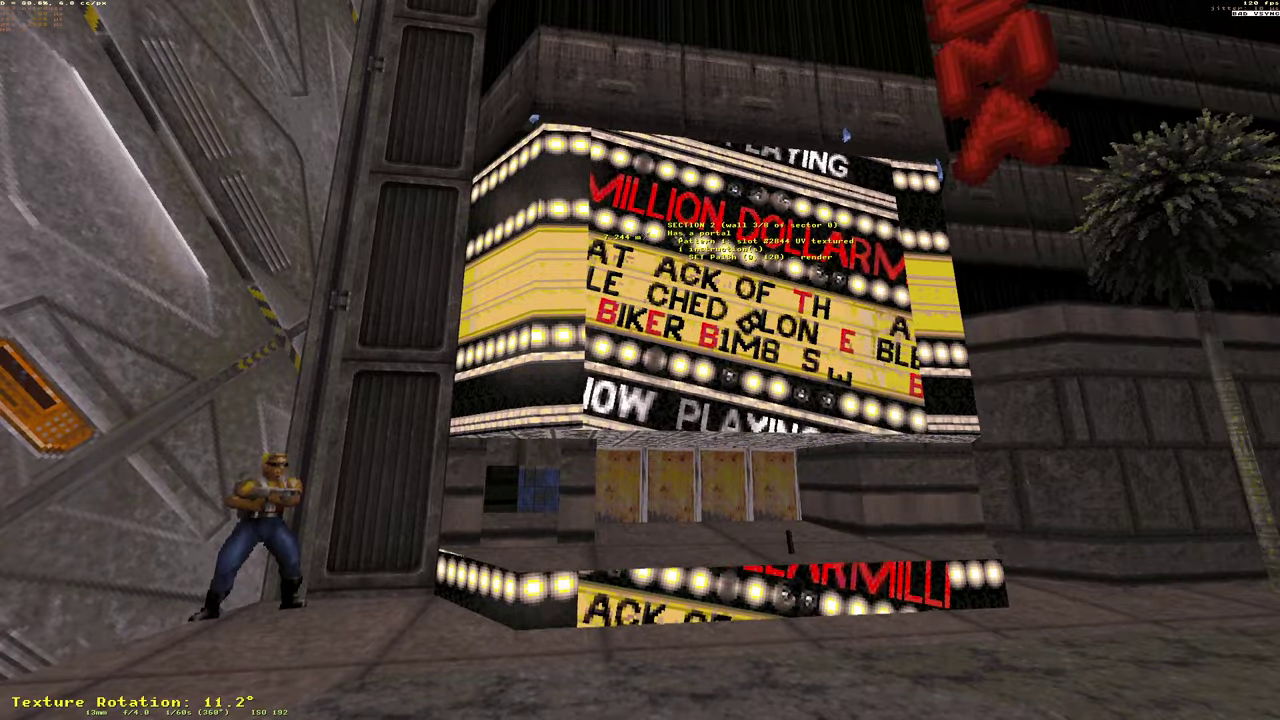
# Switch Align To Opposite Surfaces on and off again for the tilted marquee texture, and straighten its rotation.
pyautogui.press('a')
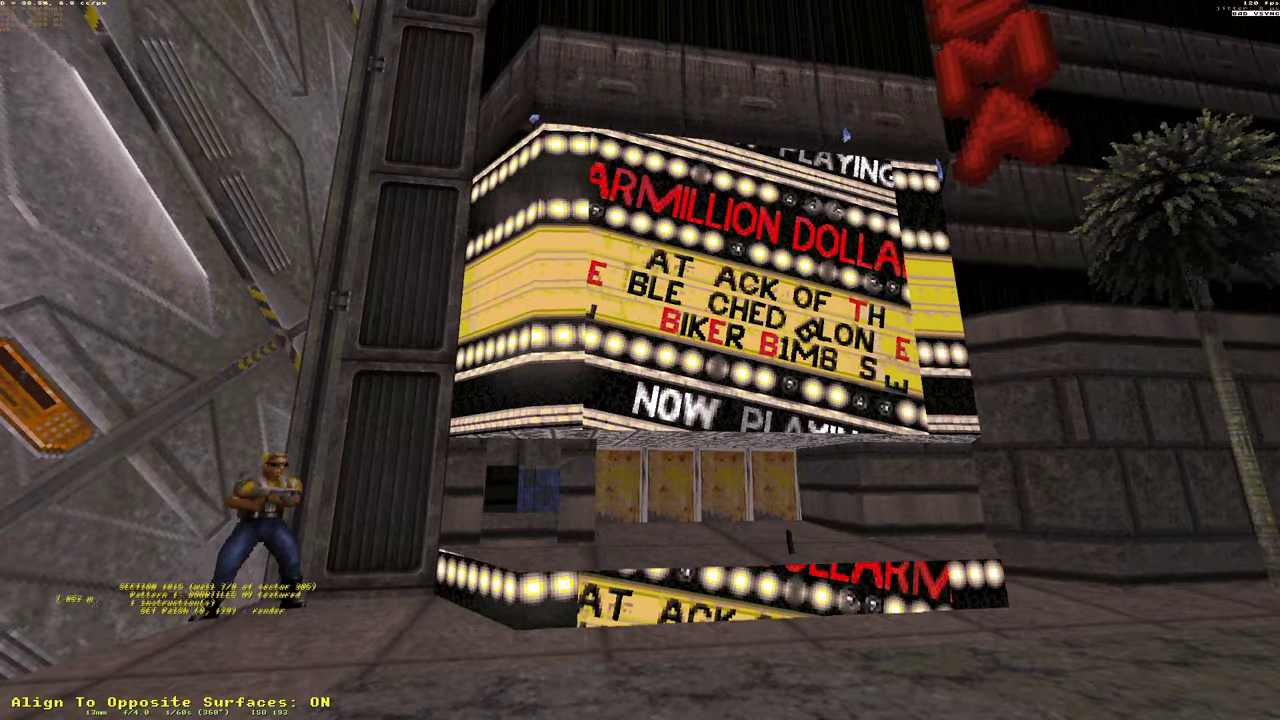
pyautogui.press('a')
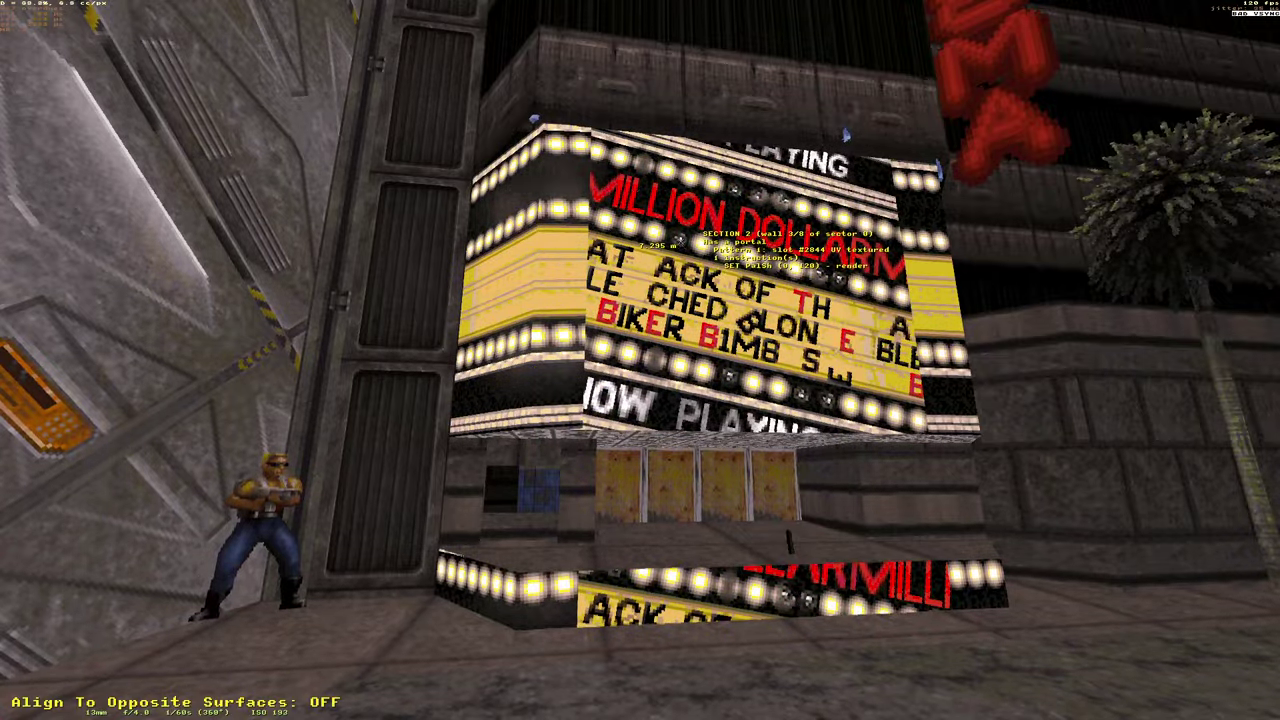
pyautogui.press('r')
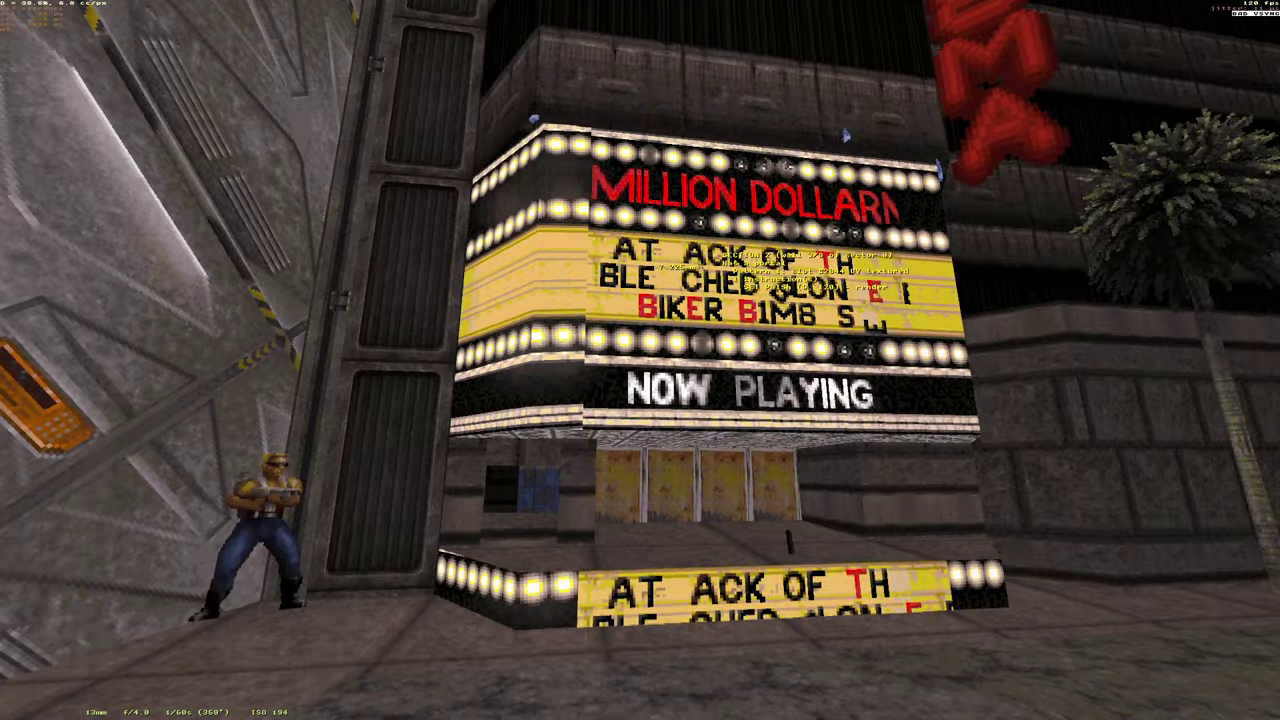
# Try rotating the marquee texture on wall 3/8 of sector 0 to 345.9° and 357.1°, and flip it horizontally and back.
pyautogui.press('o')
pyautogui.scroll(-10, 710, 300)
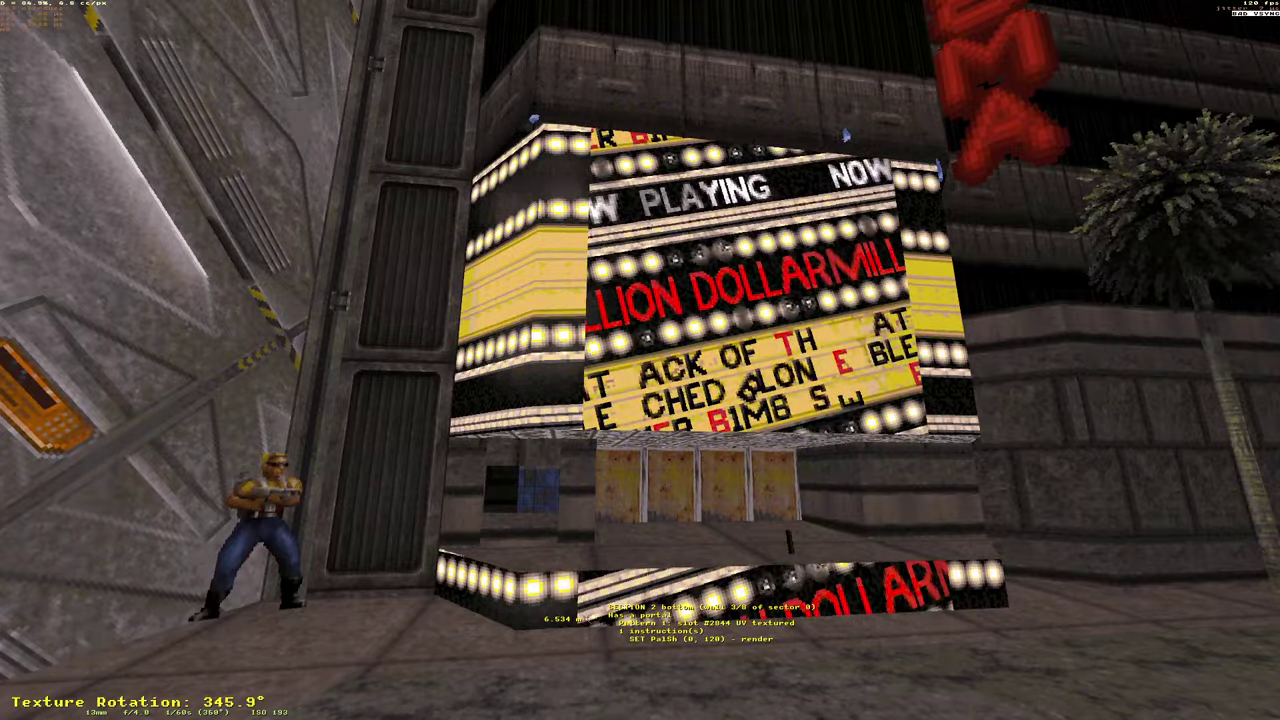
pyautogui.scroll(2, 710, 300)
pyautogui.scroll(6, 696, 308)
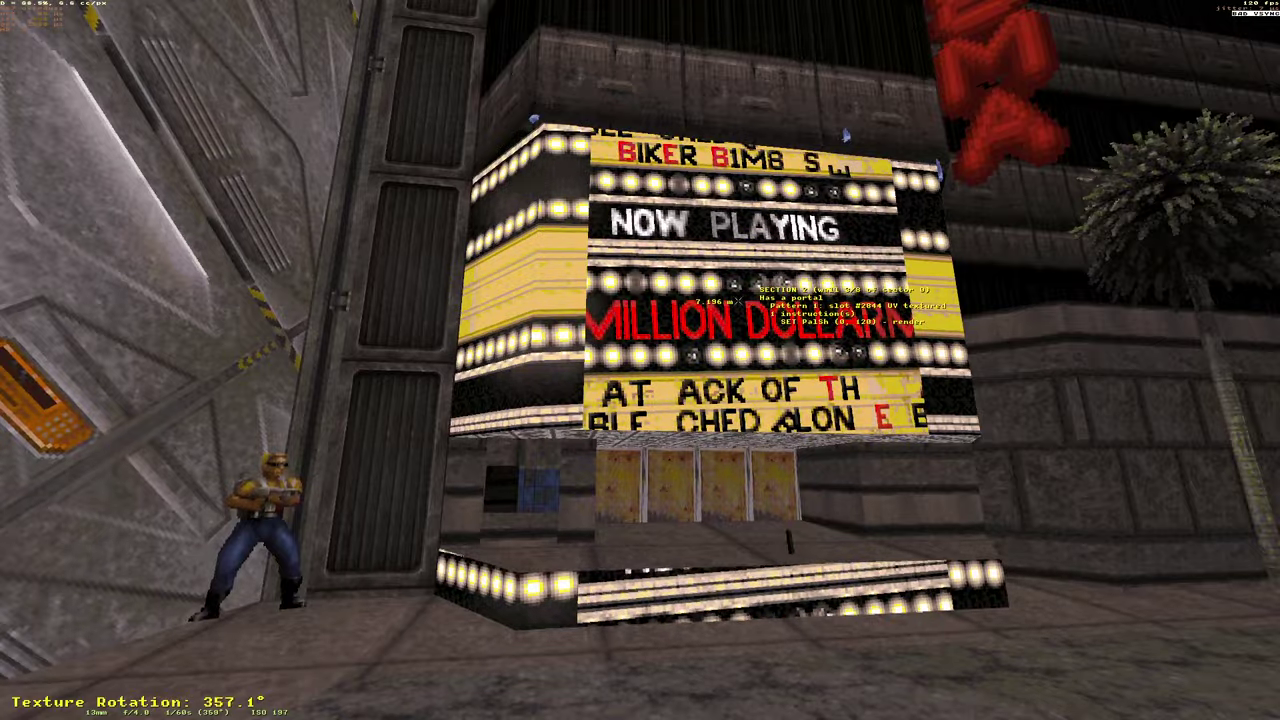
pyautogui.press('f')
pyautogui.press('f')
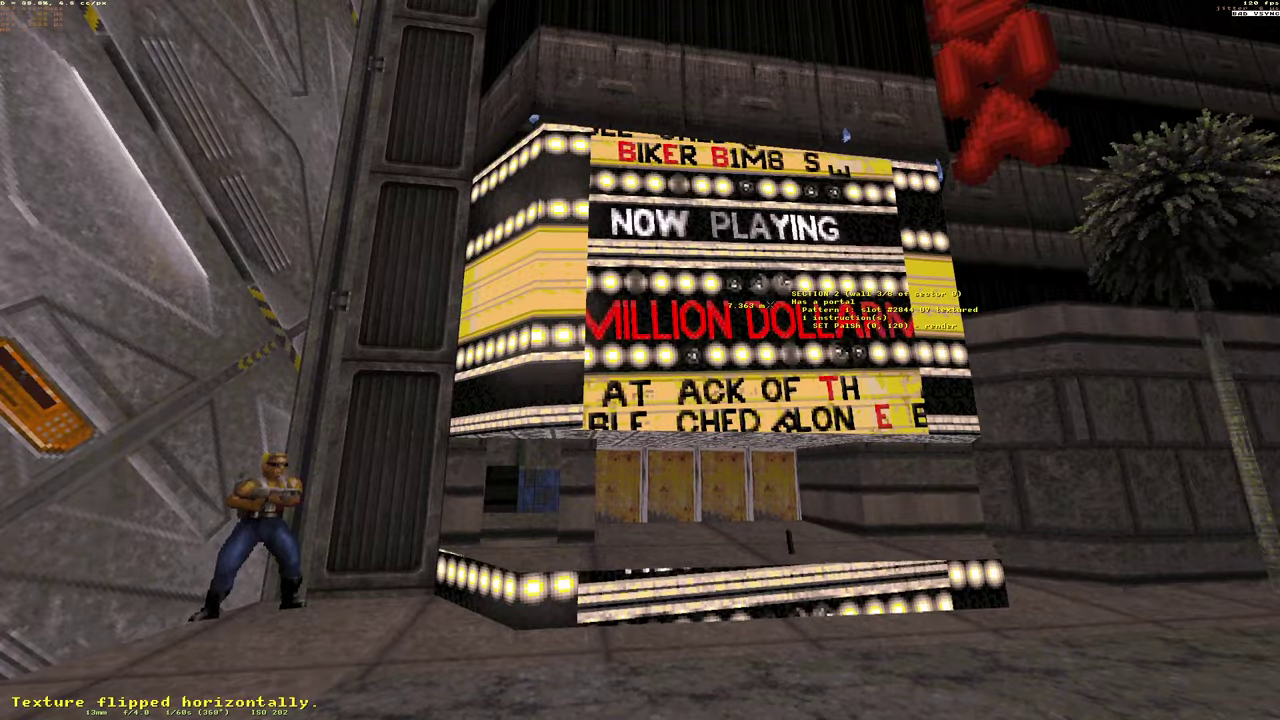
# Turn on Right Edge Align for the marquee texture and rotate it through 354.3°, 338.9° and 319.2° to 348.7°.
pyautogui.press('o')
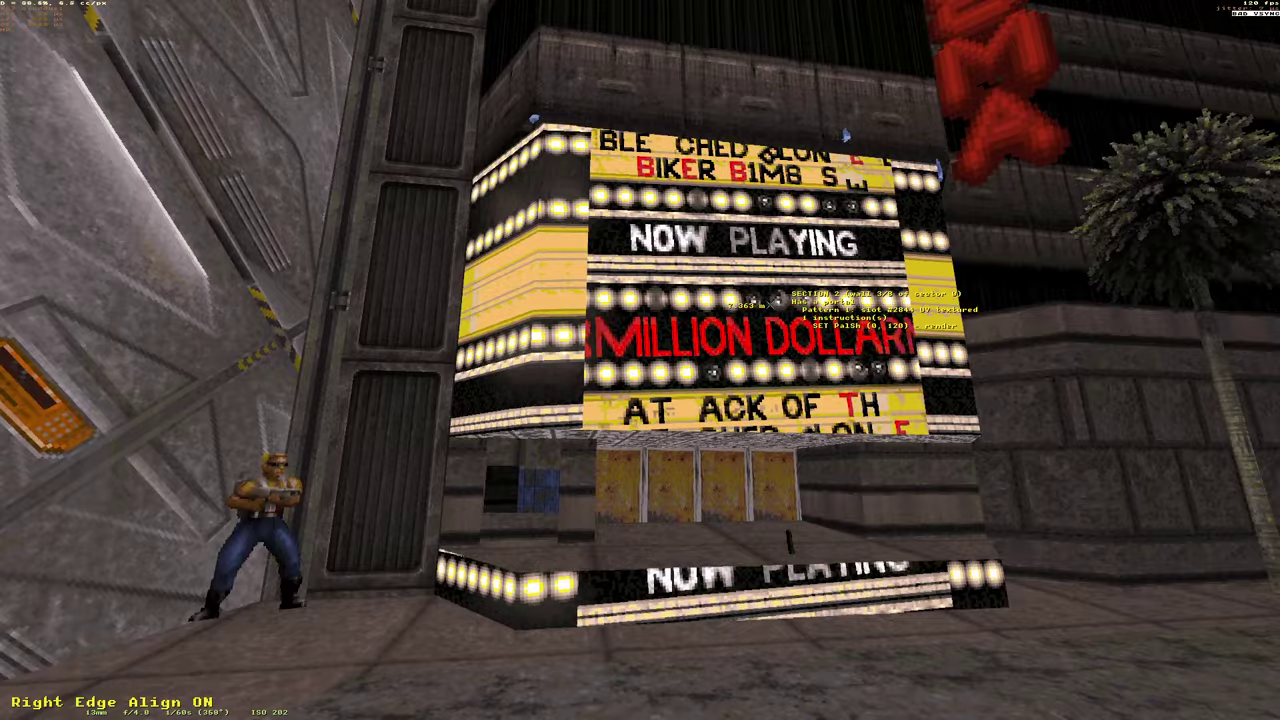
pyautogui.press('r')
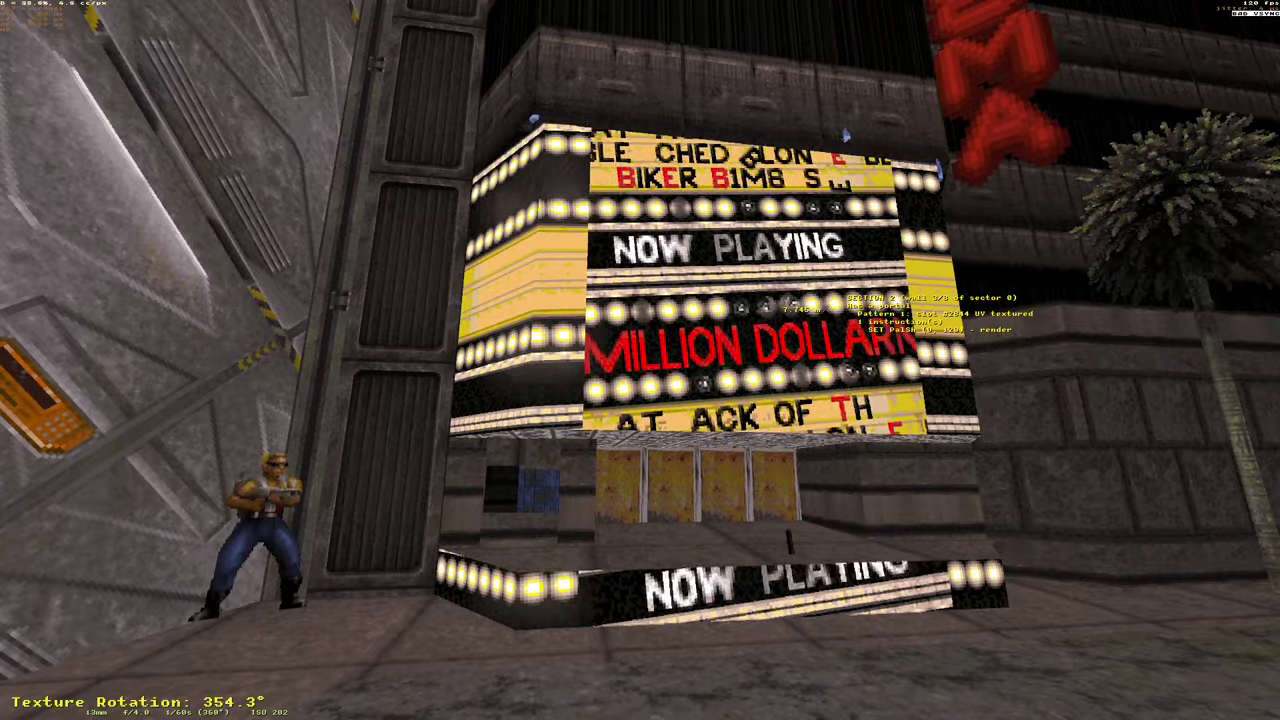
pyautogui.press('r')
pyautogui.press('r')
pyautogui.press('r')
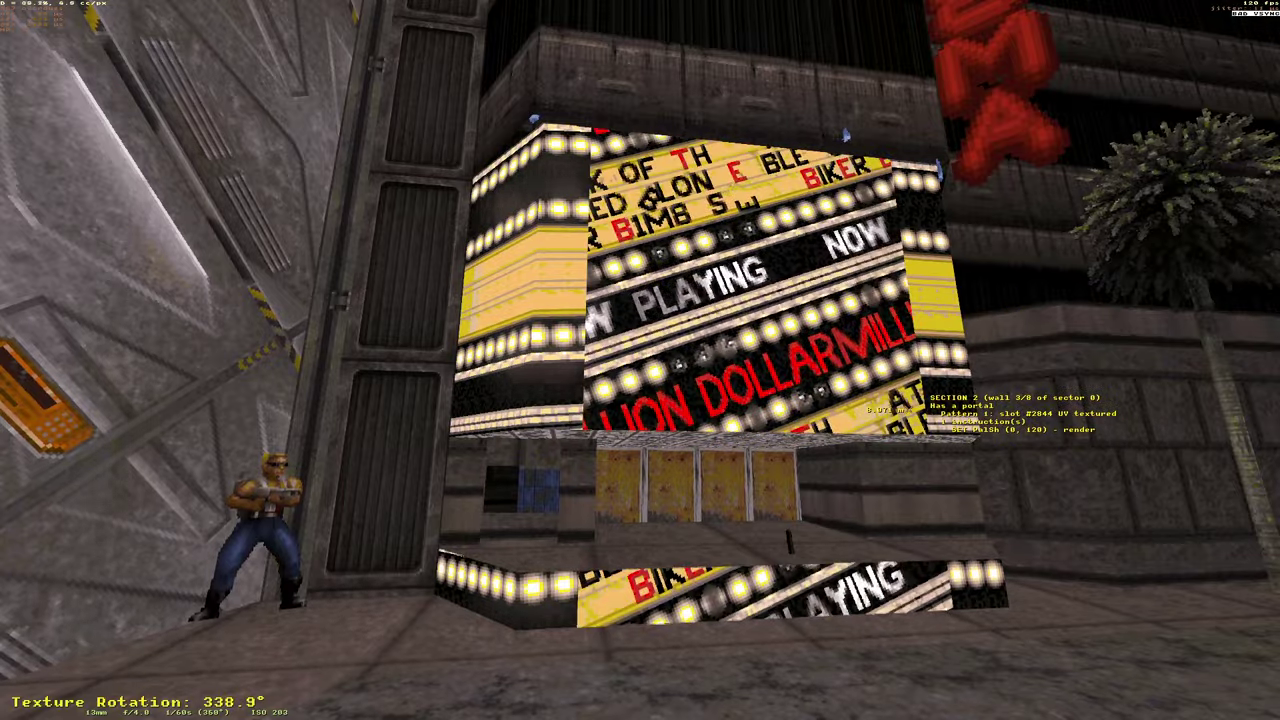
pyautogui.press('r')
pyautogui.press('r')
pyautogui.hotkey('shift', 'r')
pyautogui.hotkey('shift', 'r')
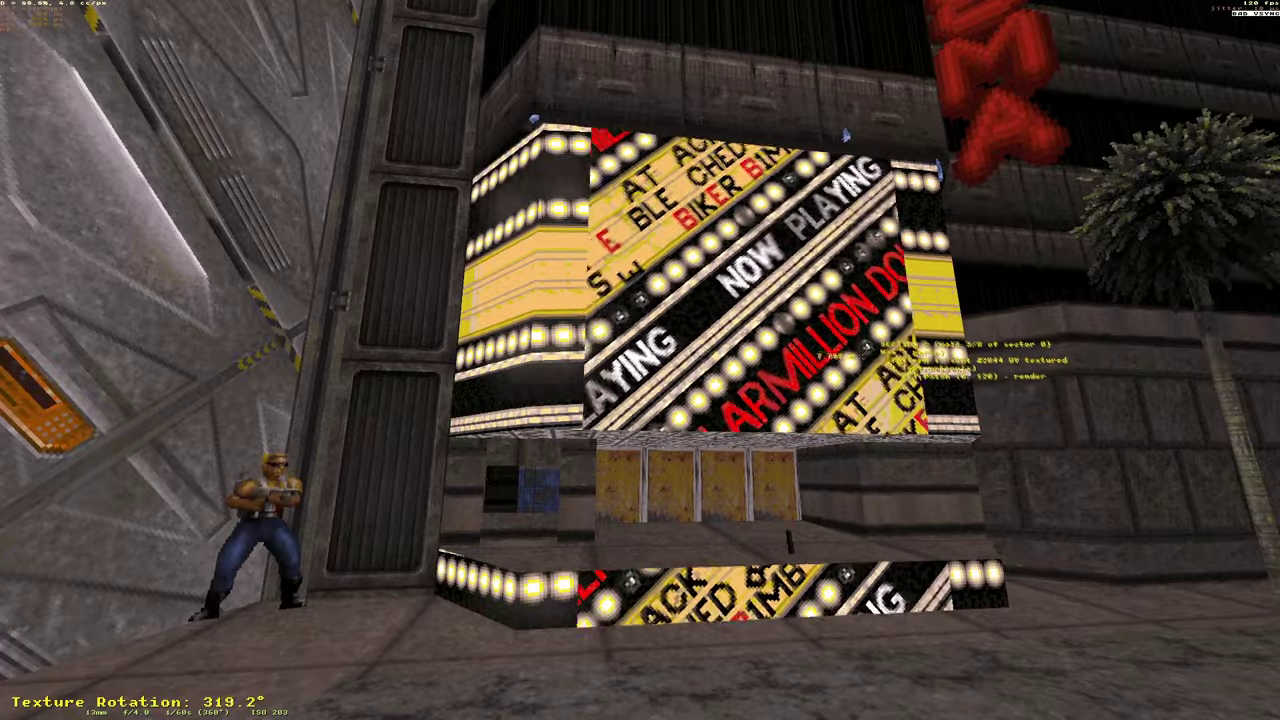
pyautogui.hotkey('shift', 'r')
pyautogui.hotkey('shift', 'r')
pyautogui.hotkey('shift', 'r')
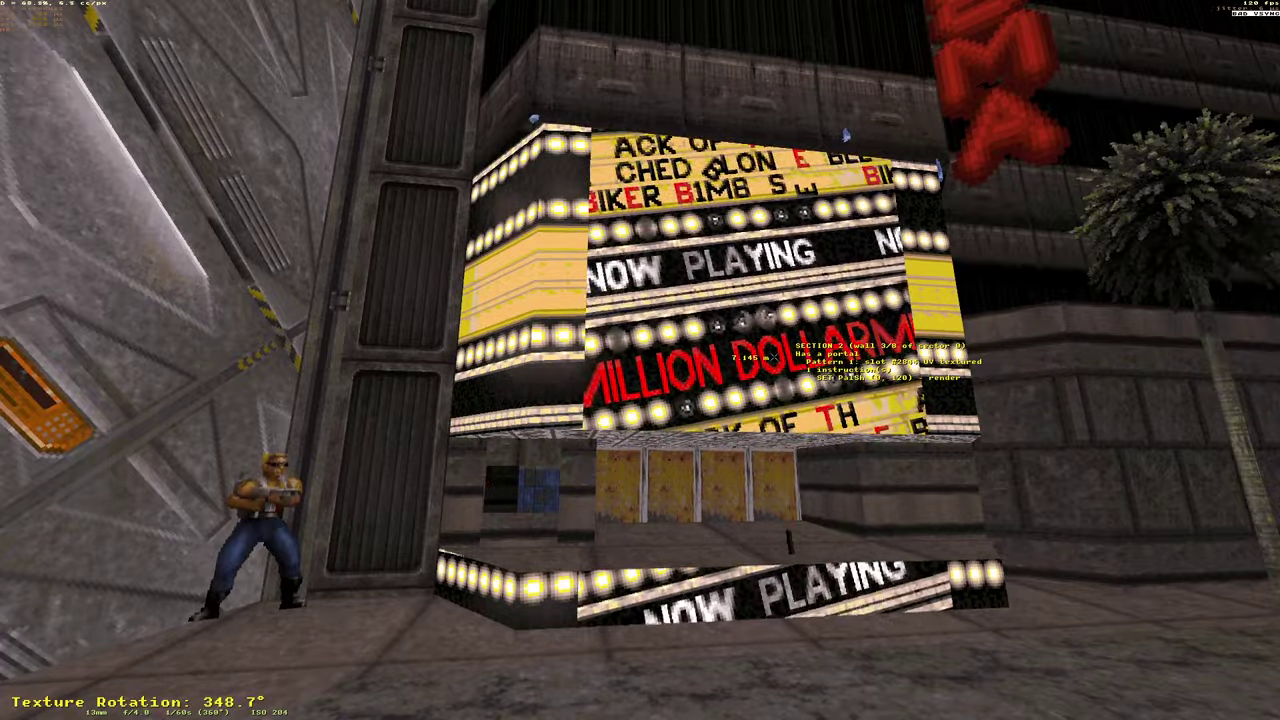
# Compare the theatre front in the 3D view and the 2D map overlay, viewing both from several angles.
pyautogui.press('KP_Enter')
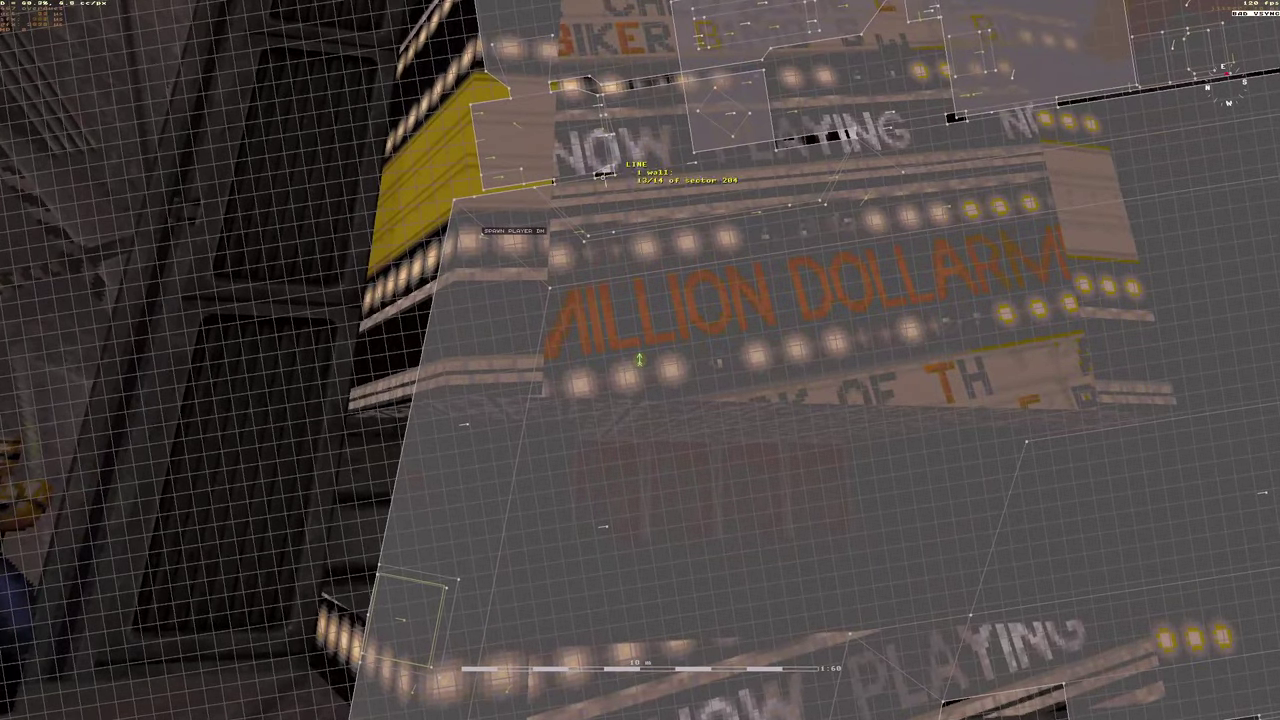
pyautogui.press('KP_Enter')
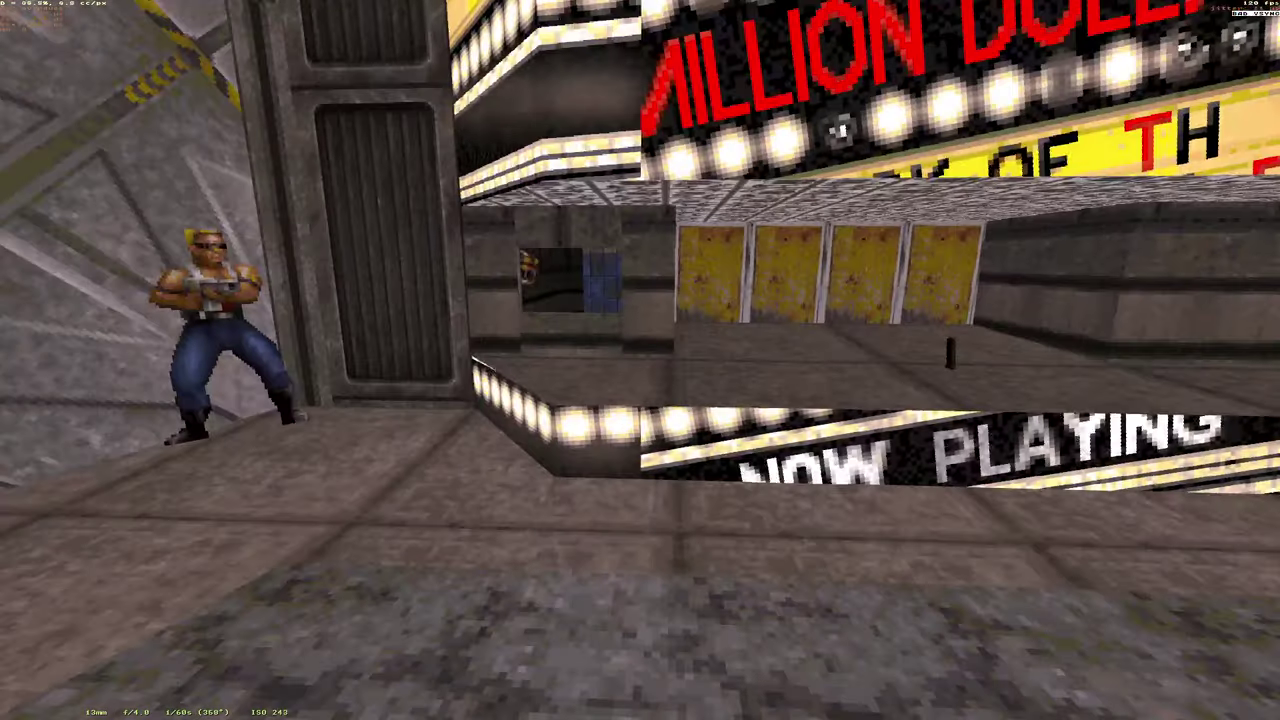
pyautogui.press('KP_Enter')
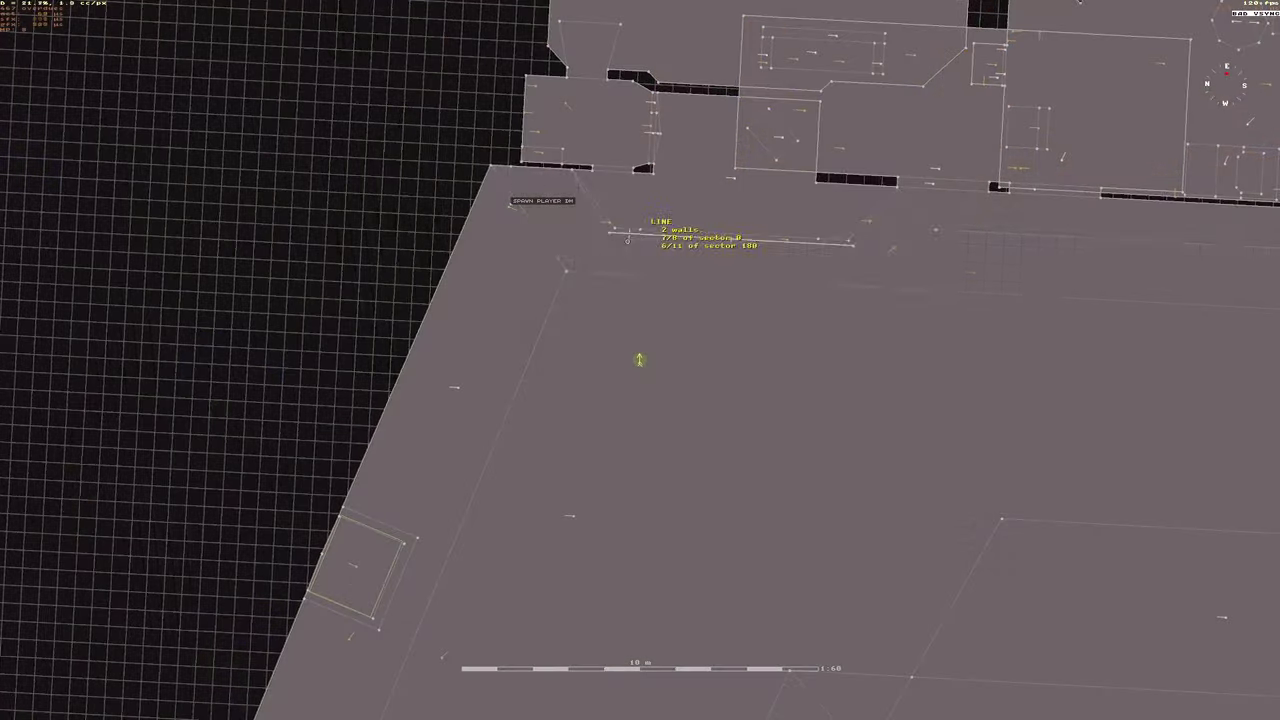
pyautogui.press('KP_Enter')
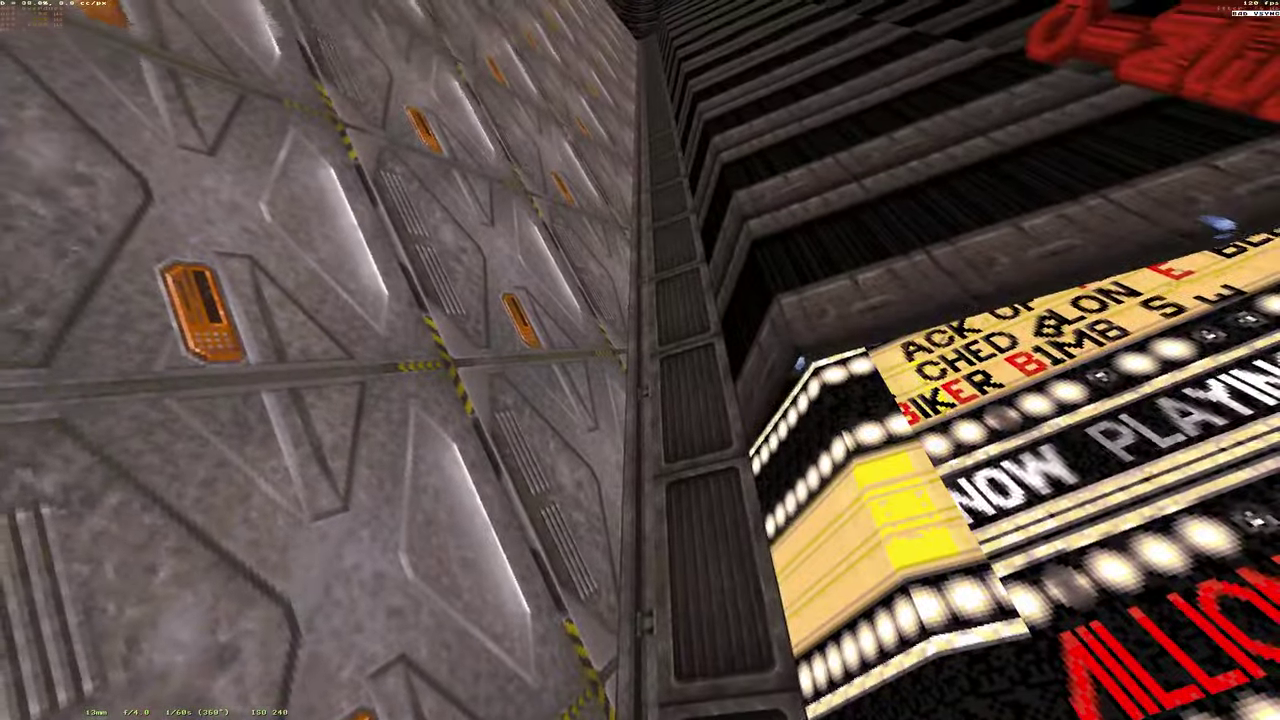
pyautogui.press('KP_Enter')
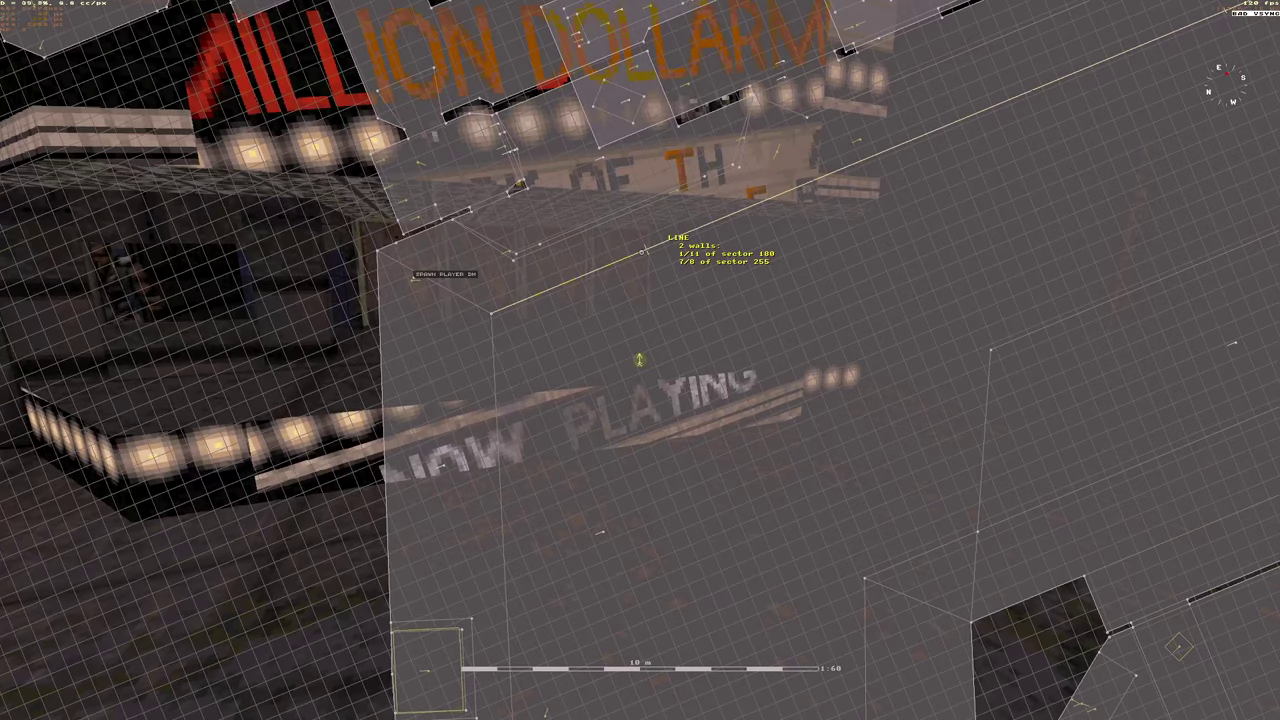
# Go along the street to the burning dumpster and set the shade of its side, wall 7/8 of sector 207, to +1.00 stops.
pyautogui.press('Up')
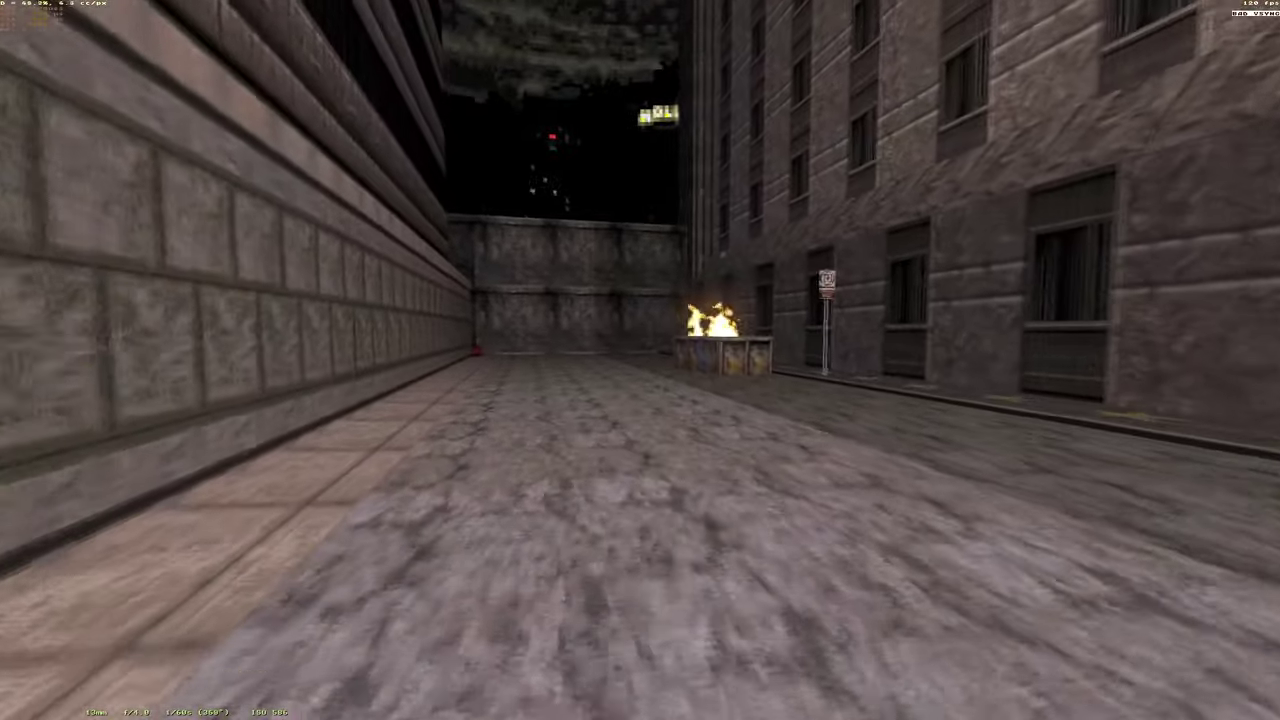
pyautogui.press('Right')
pyautogui.press('Up')
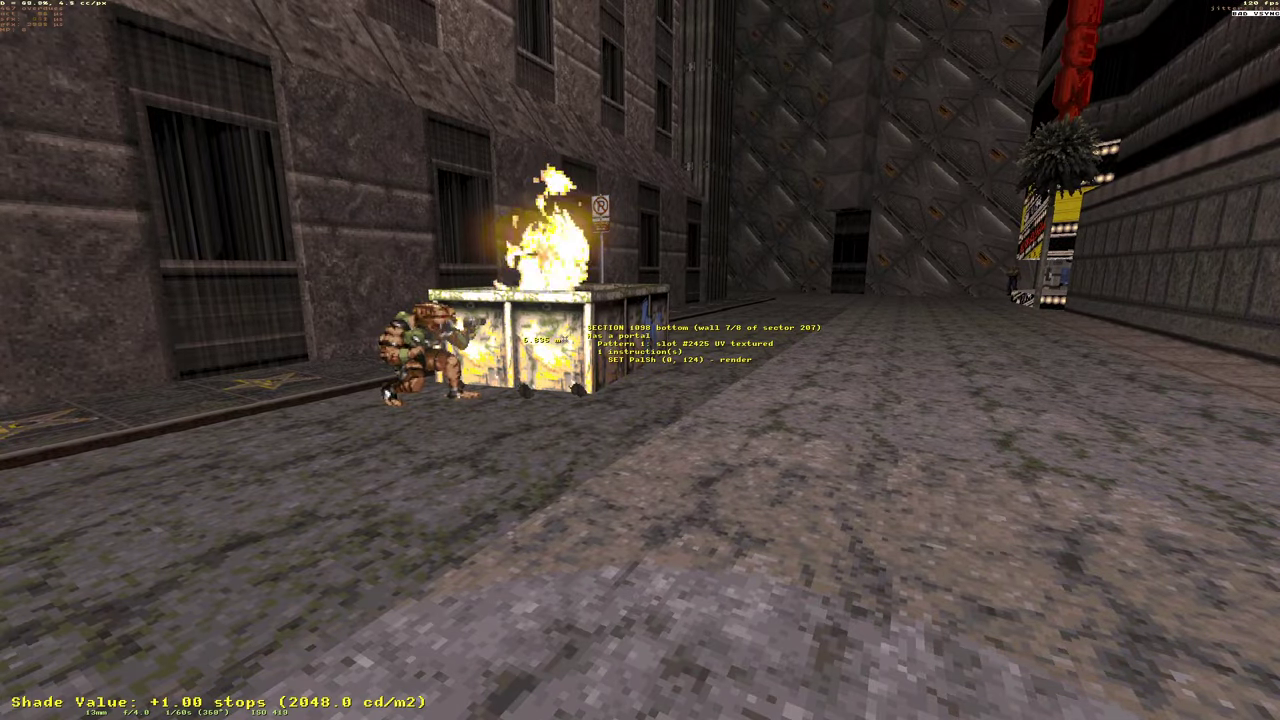
# Brighten the darkened floor of sector 255 through -8.50 stops, and set the dumpster side's shade to -0.75 stops.
pyautogui.moveTo(640, 360)
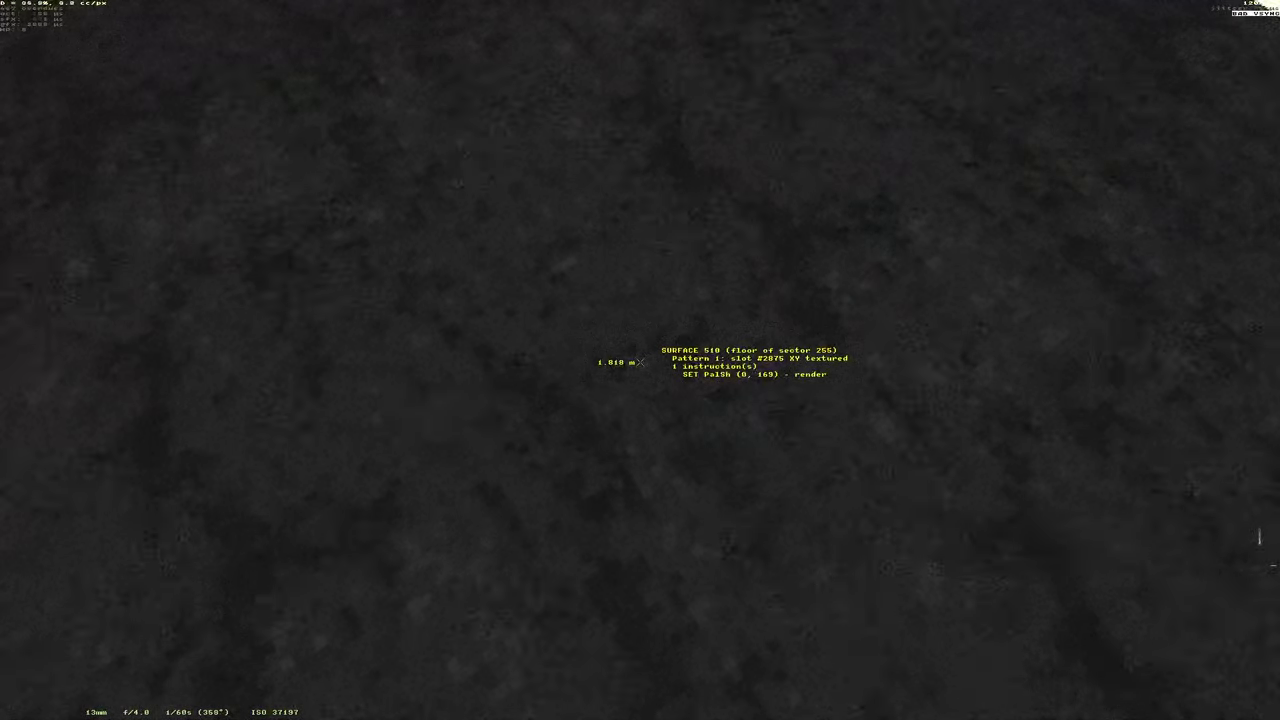
pyautogui.scroll(6, 645, 357)
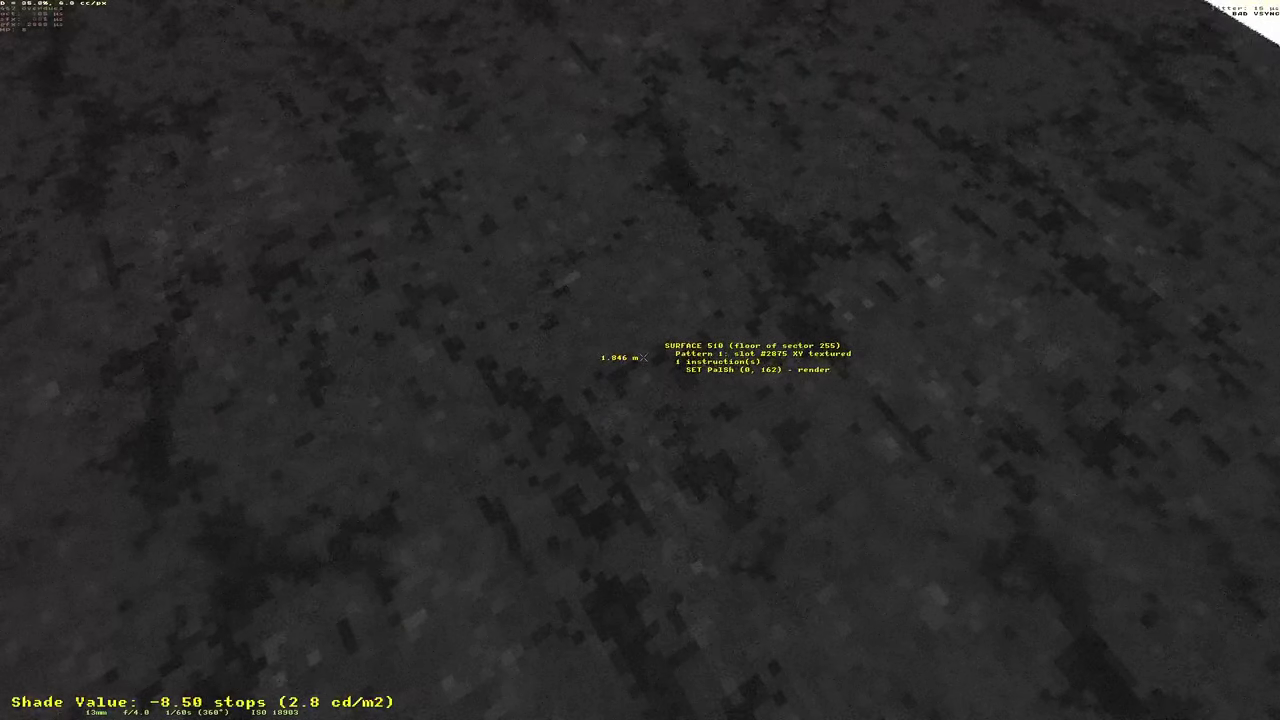
pyautogui.scroll(20, 645, 357)
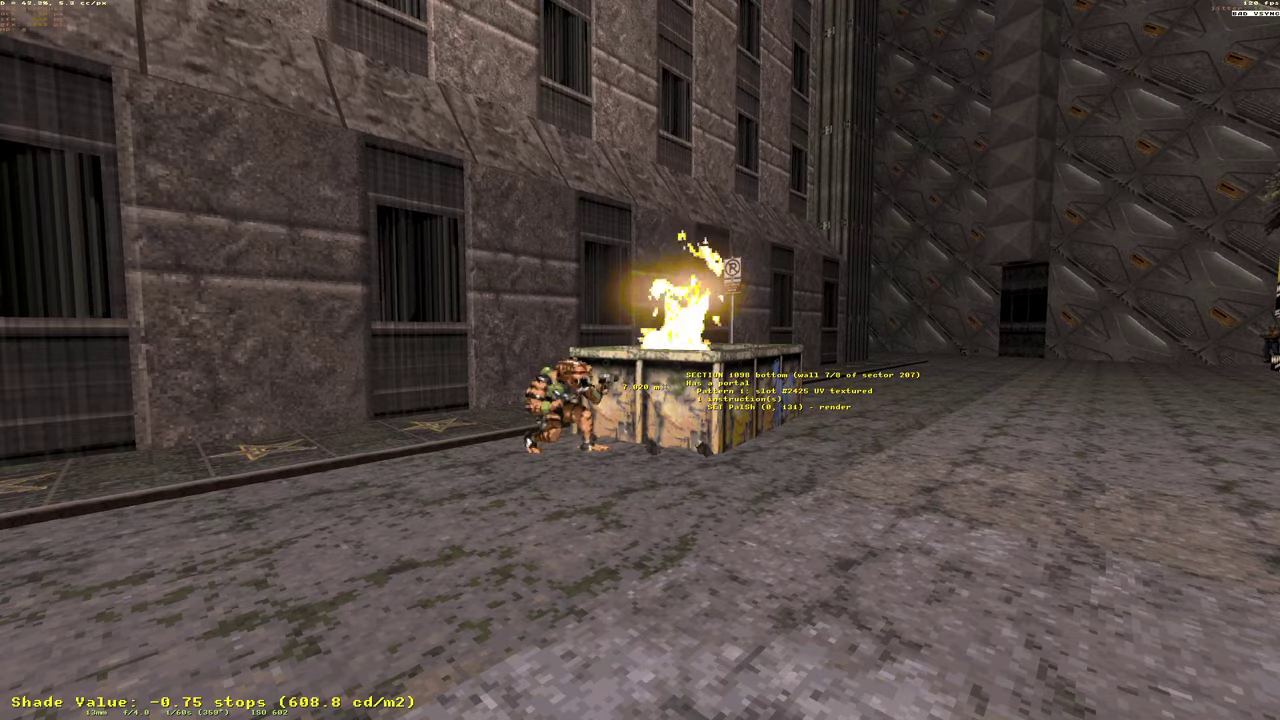
# Raise the shade of the dumpster side to +9.25 stops as a light source, and lower it to -3.00 stops.
pyautogui.scroll(20, 664, 386)
pyautogui.scroll(-1, 664, 386)
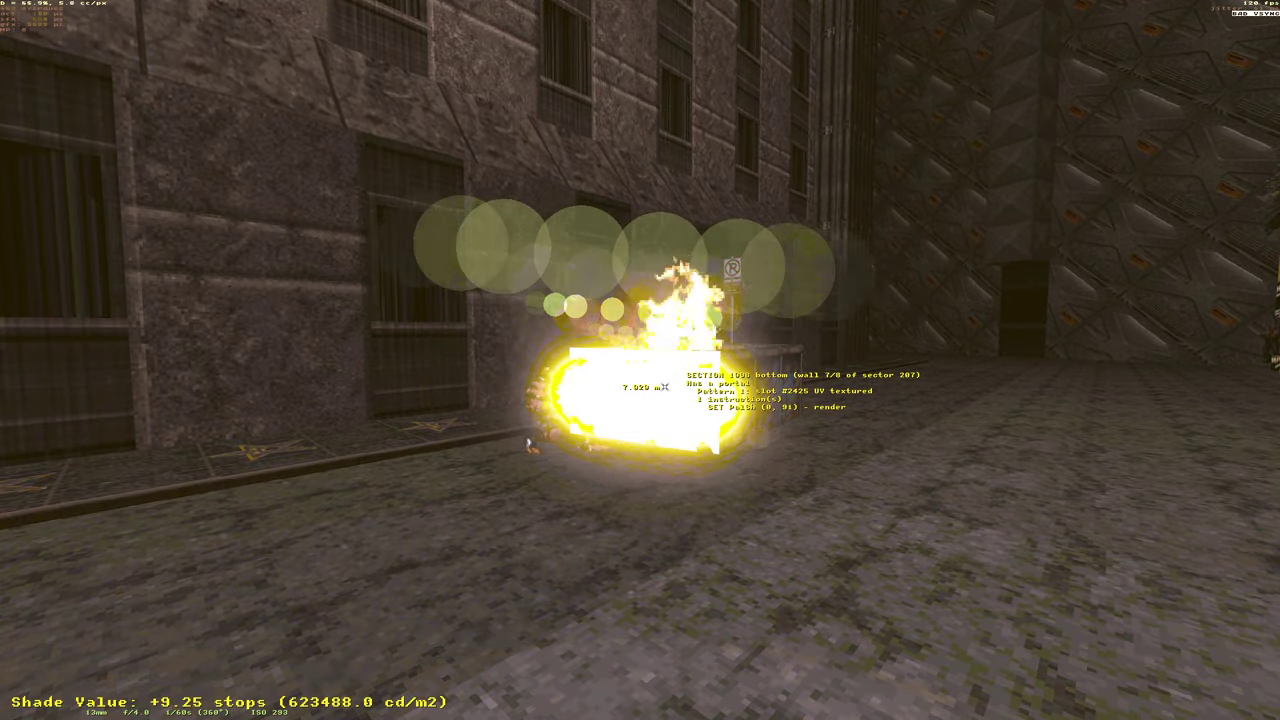
pyautogui.scroll(-20, 664, 386)
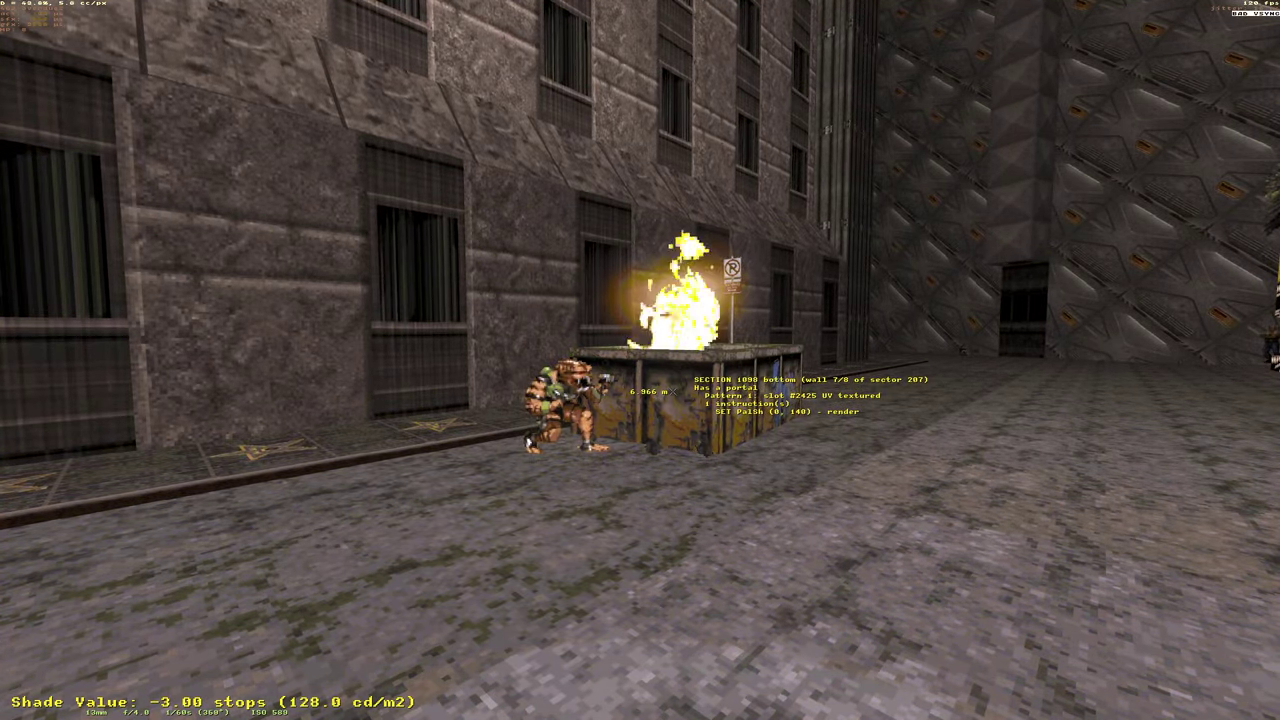
# Go to the double doors in the alley and set the shade of the EXIT sign above them to +3.50 stops.
pyautogui.press('w')
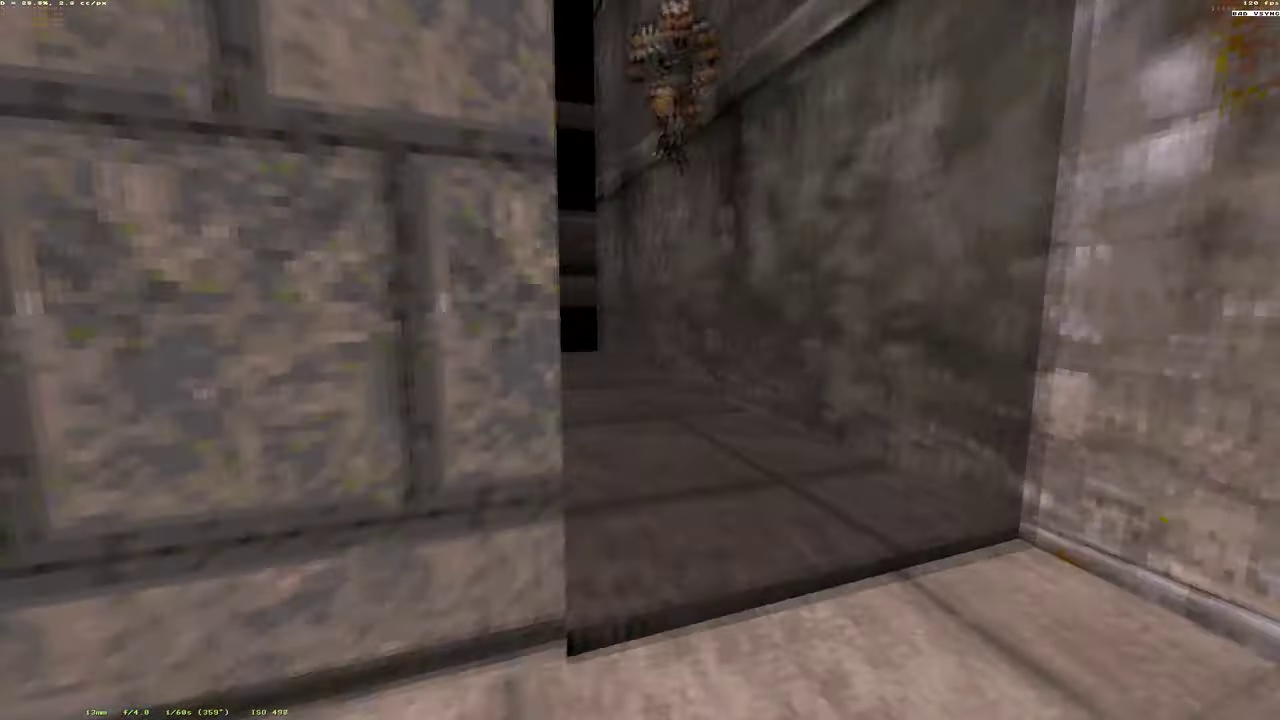
pyautogui.press('w')
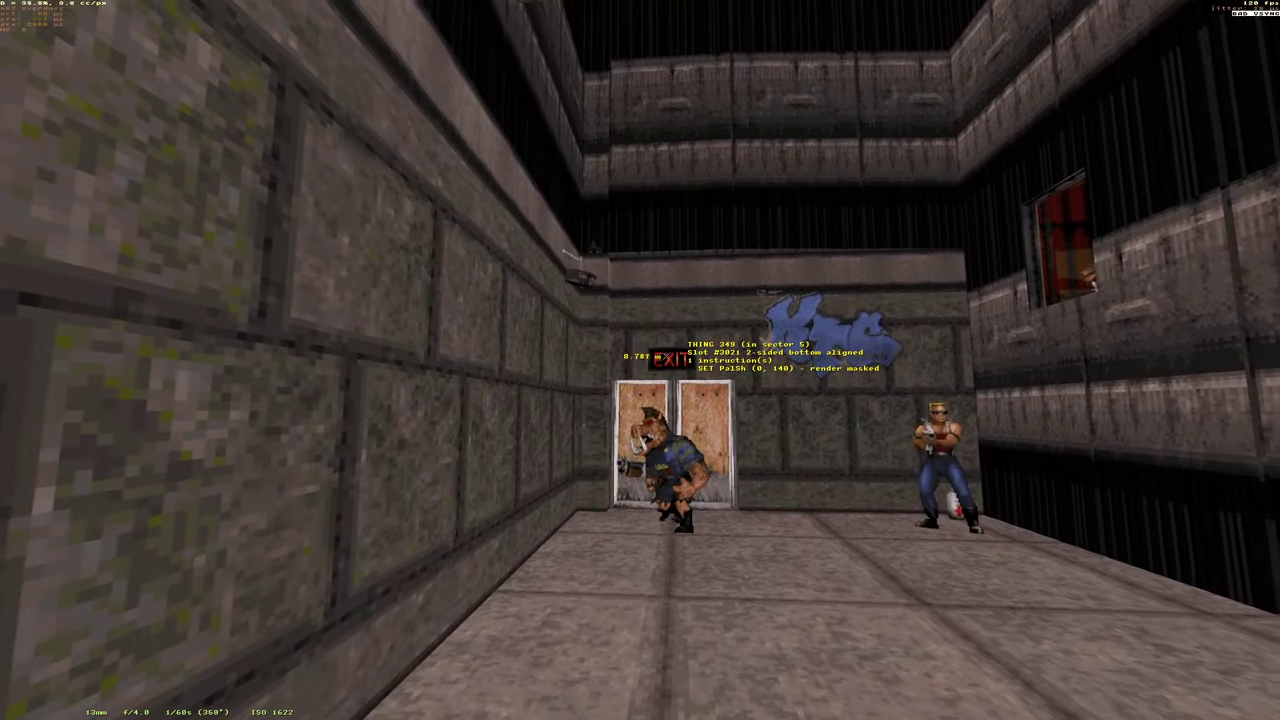
pyautogui.scroll(-3, 640, 360)
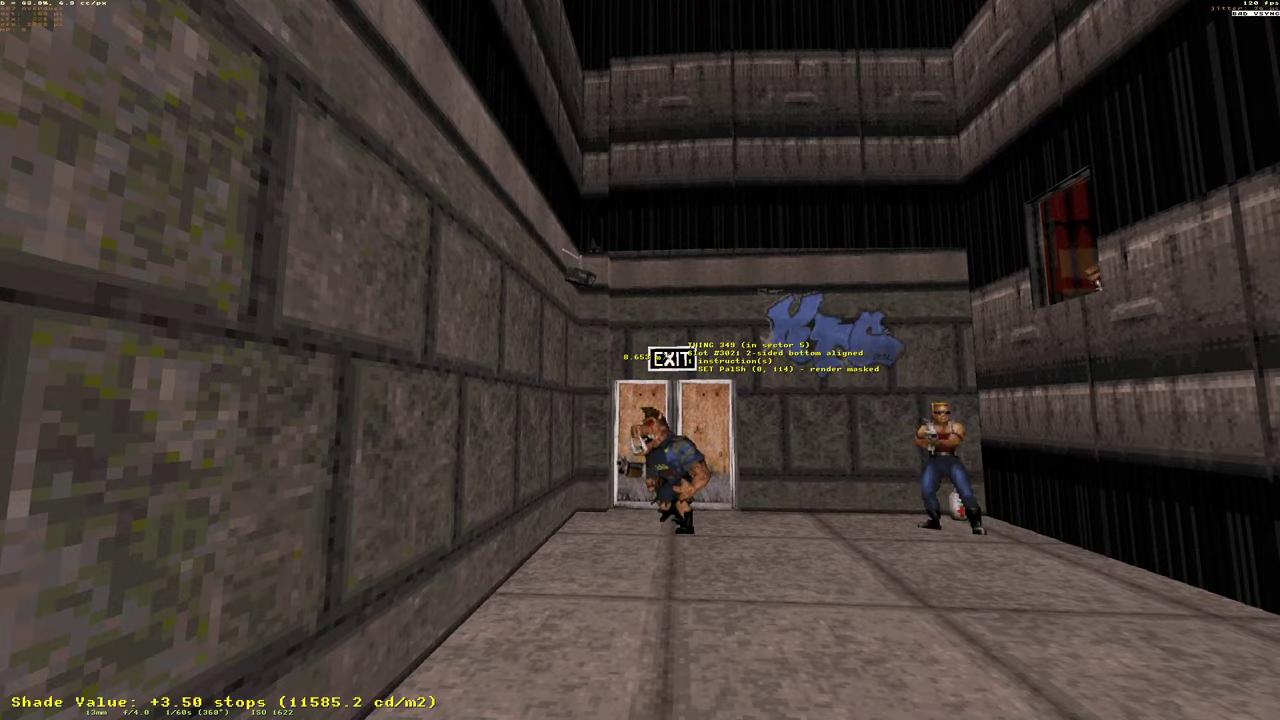
# Set the appearance of the EXIT sign above the double doors to Vertical, and back away from it.
pyautogui.press('w')
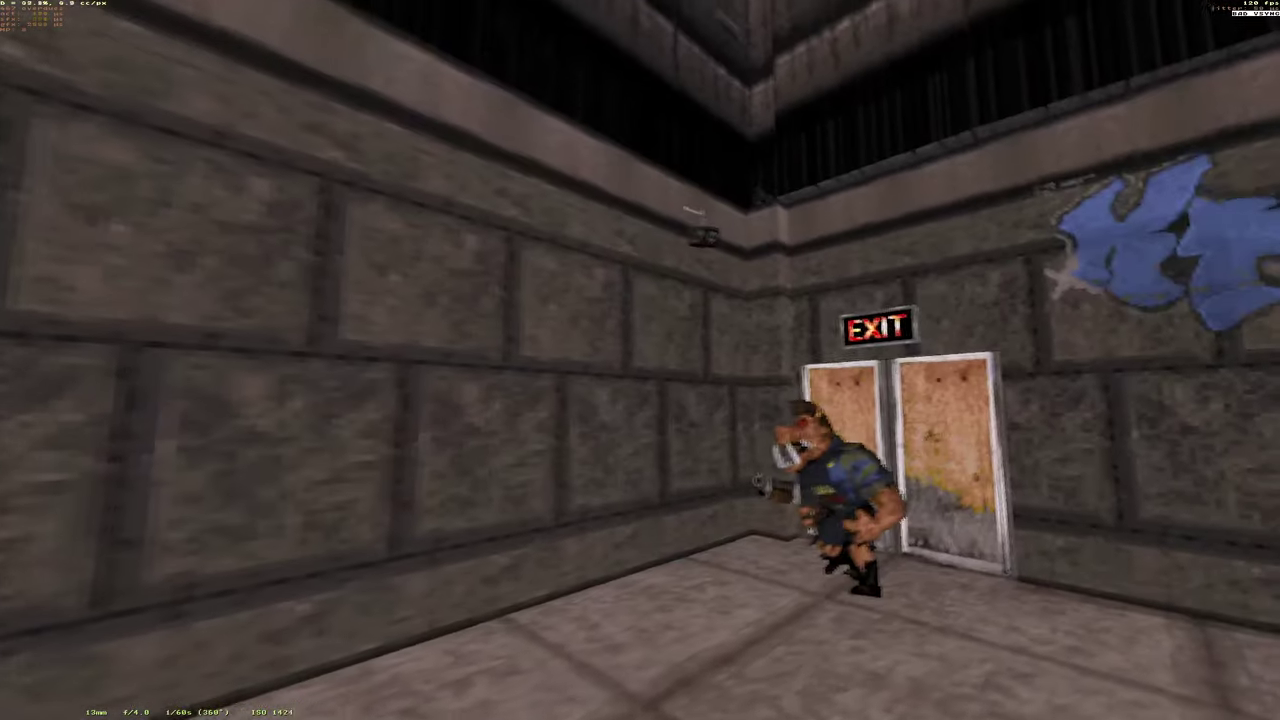
pyautogui.press('s')
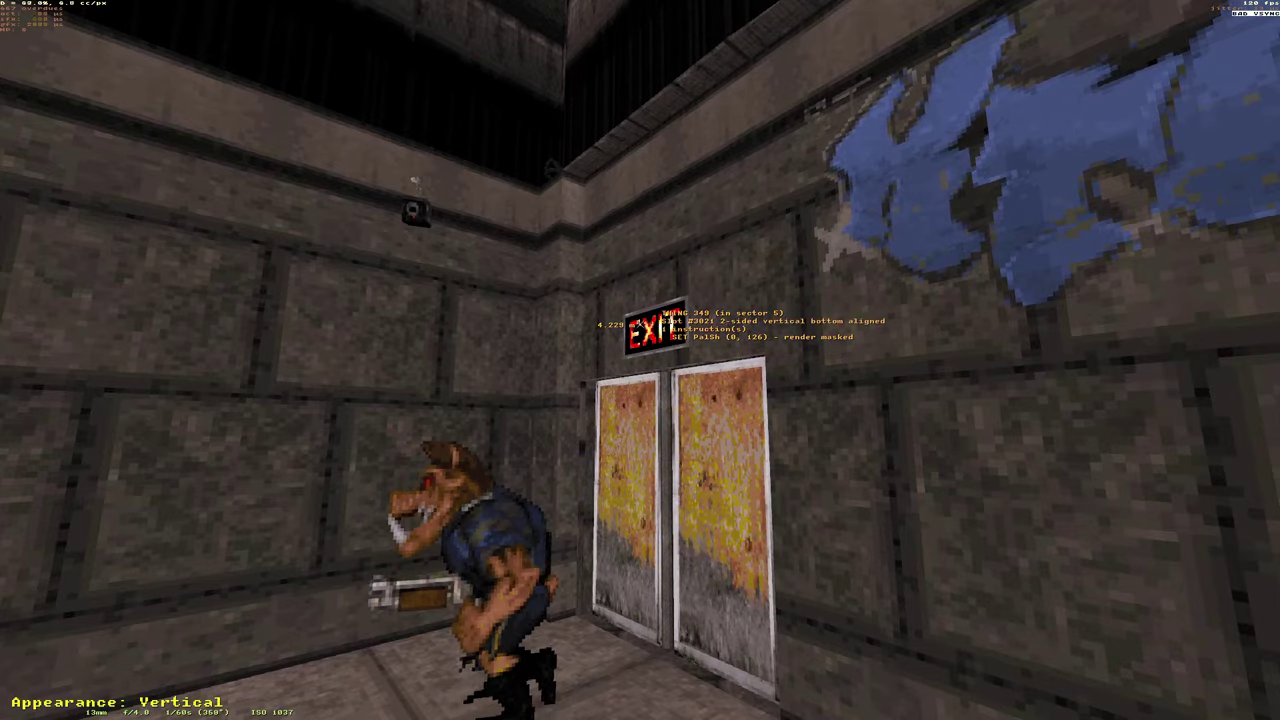
pyautogui.press('s')
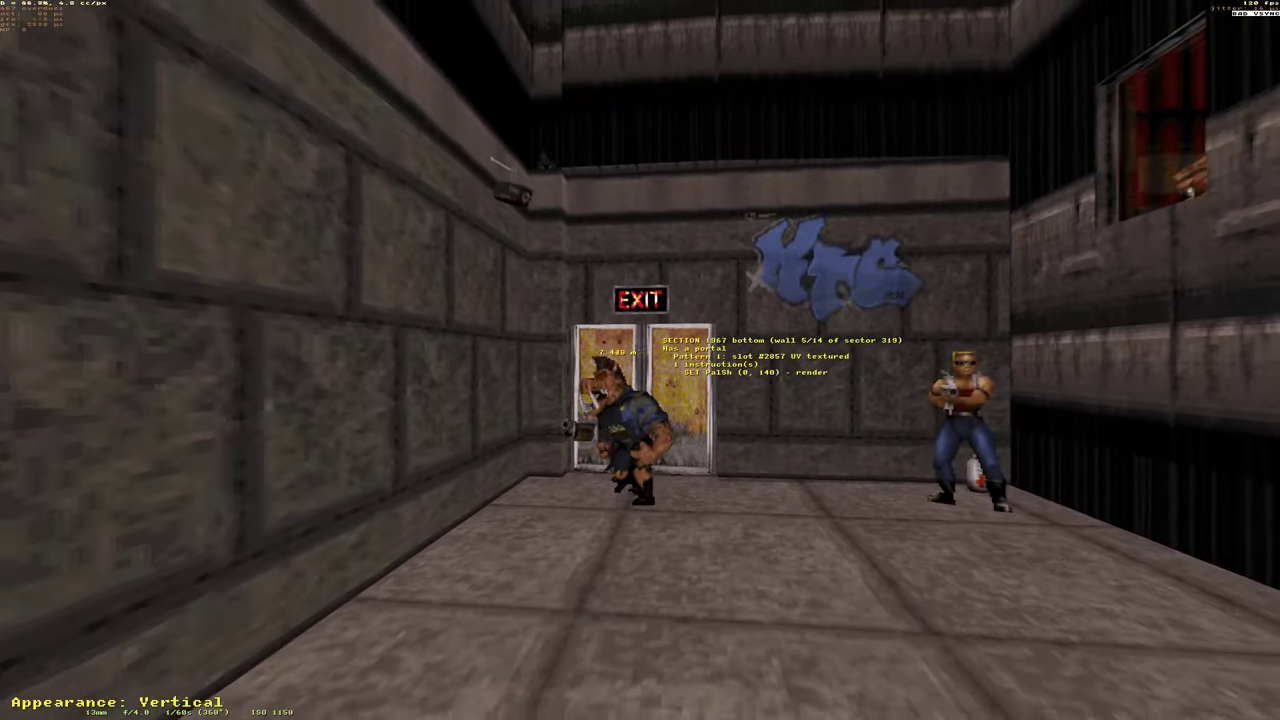
# Make the EXIT sign glow by raising its shade through +8.25 stops to +10.00 stops.
pyautogui.press('Tab')
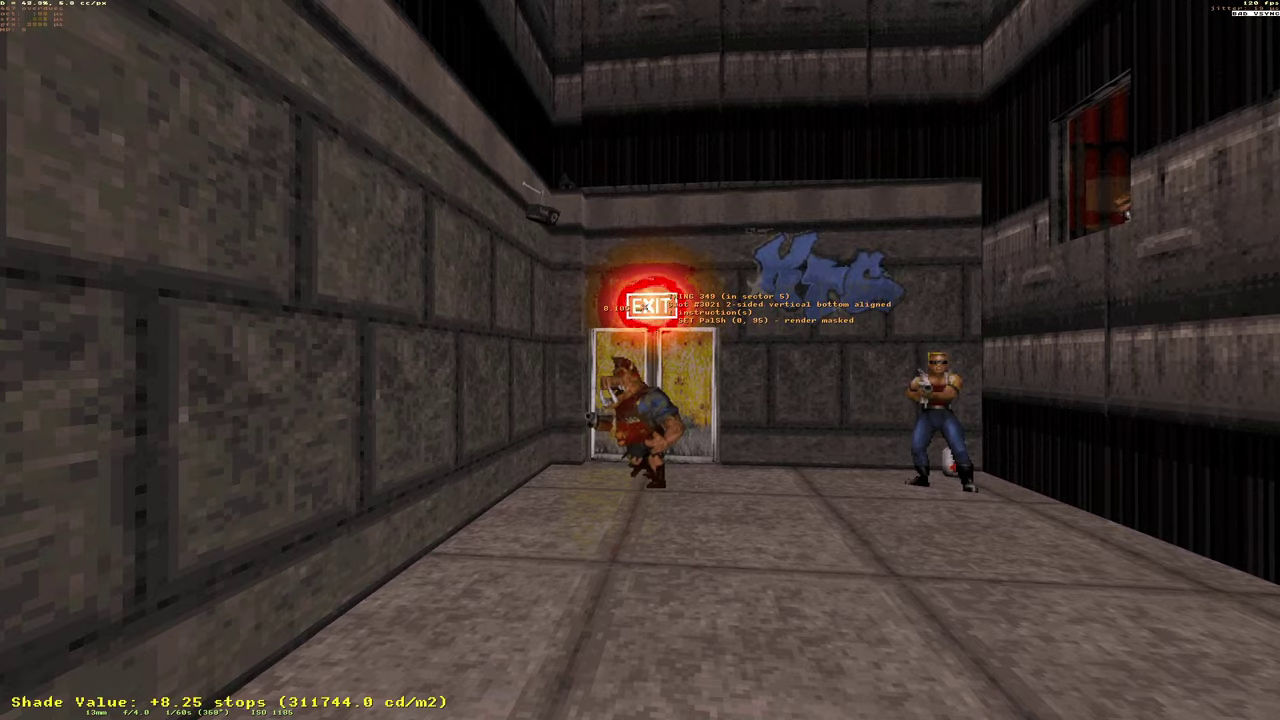
pyautogui.press('s')
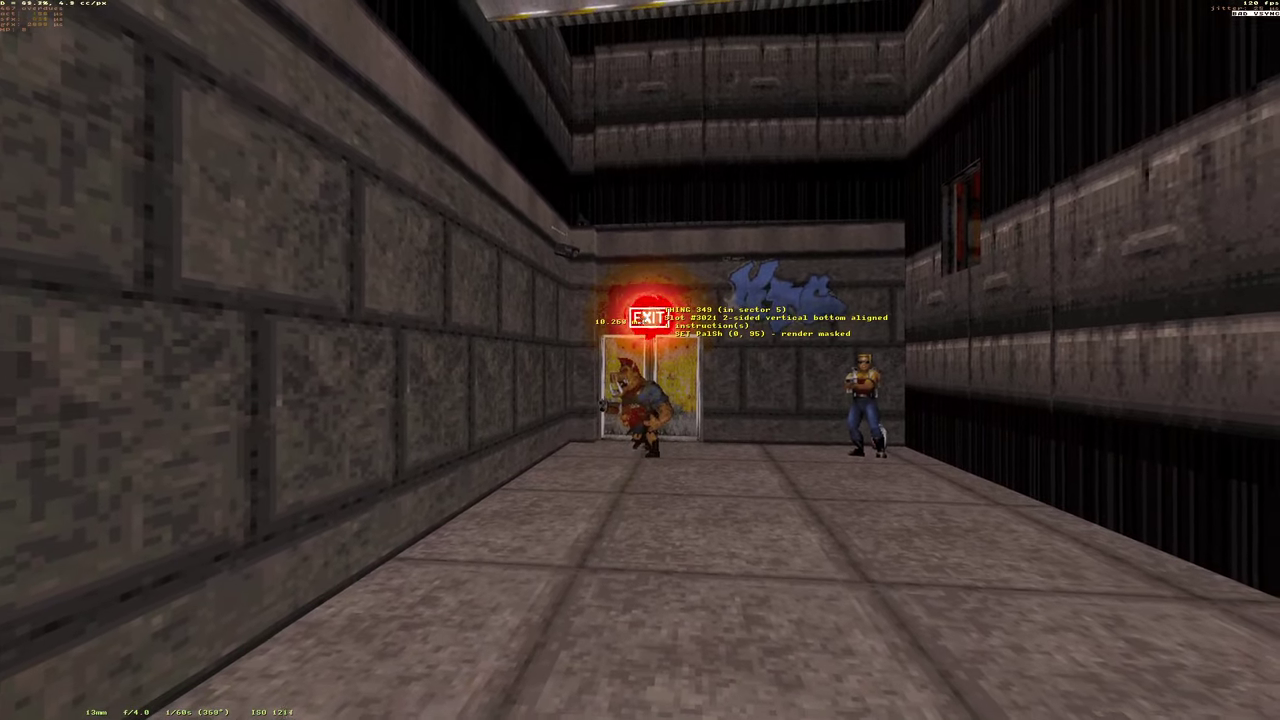
pyautogui.press('+')
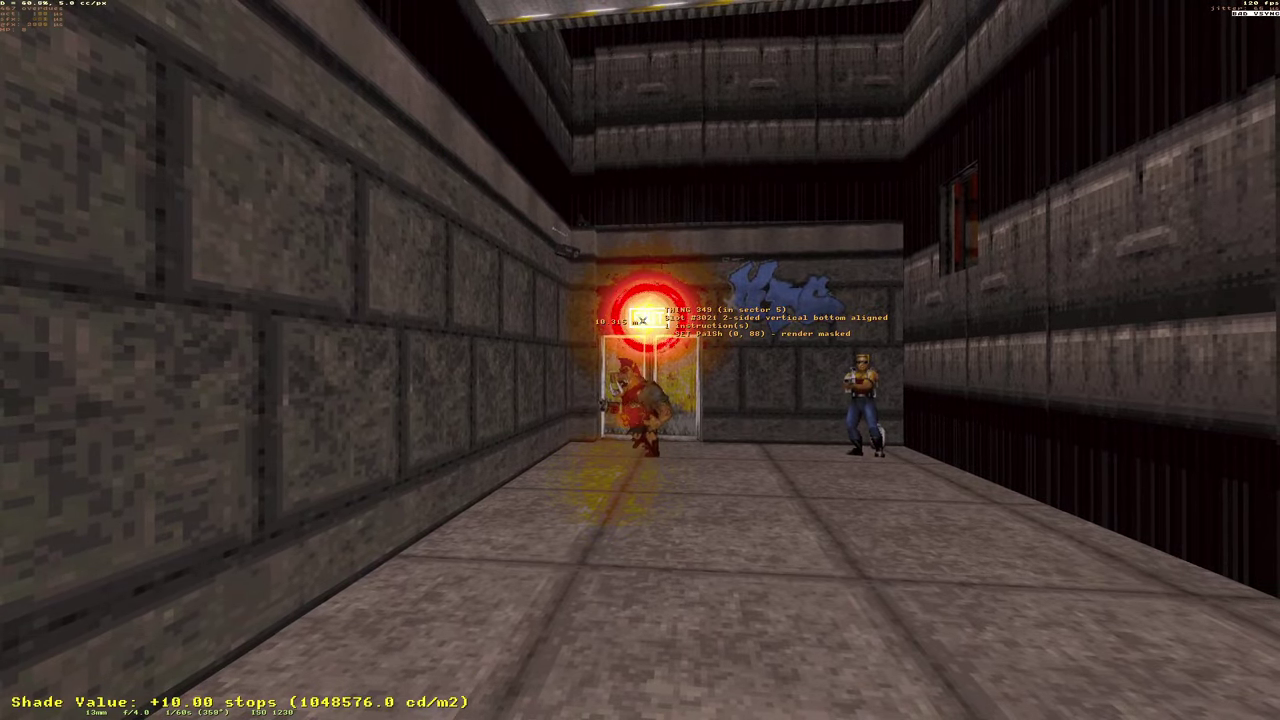
# Lower the shade of the glowing EXIT sign, and go out to the street wall beside the fire hydrant.
pyautogui.press('-')
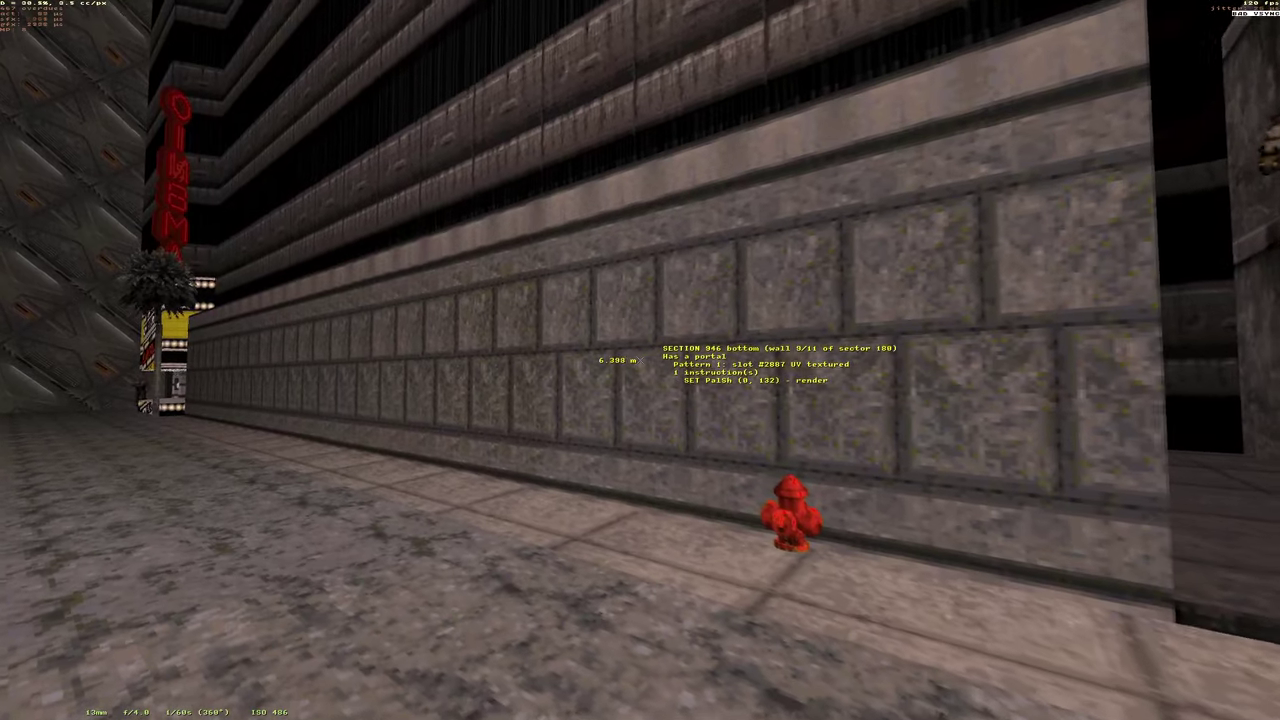
pyautogui.press('p')
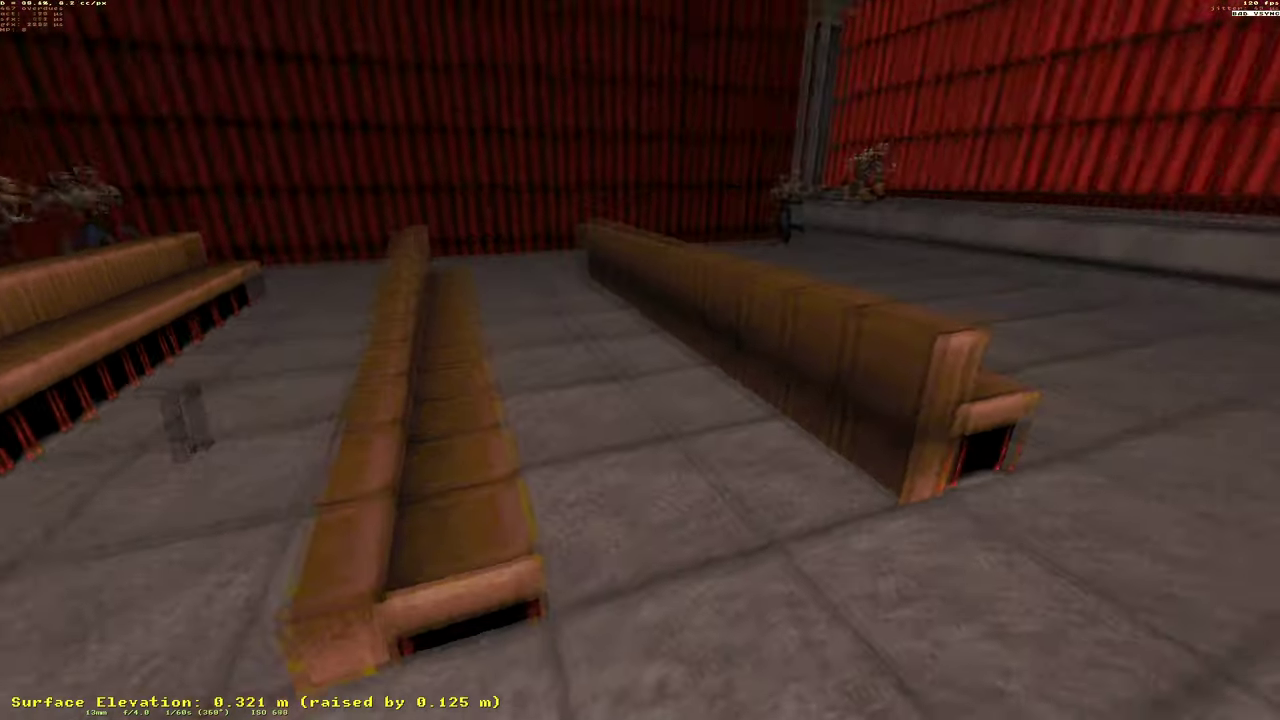
# Walk from the theater seating to the red-carpeted lobby with the movie posters, and examine the surrounding sectors on the 2D map while moving.
pyautogui.press('w')
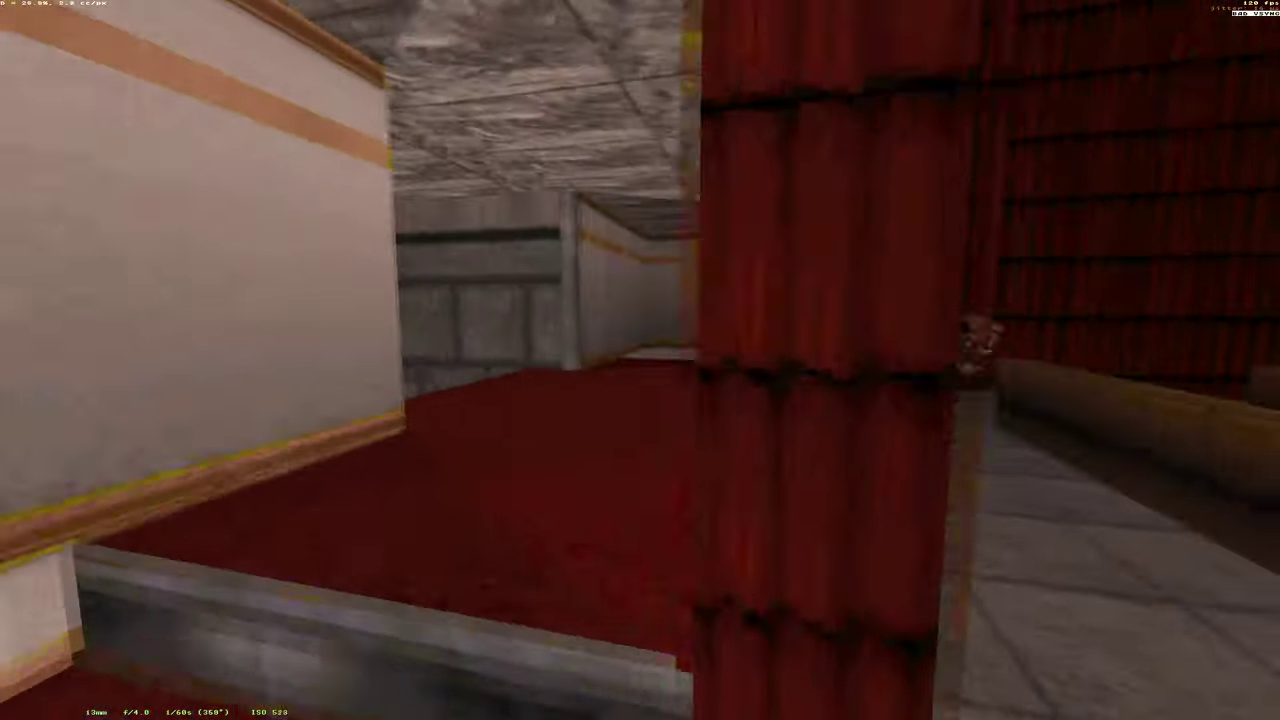
pyautogui.press('w')
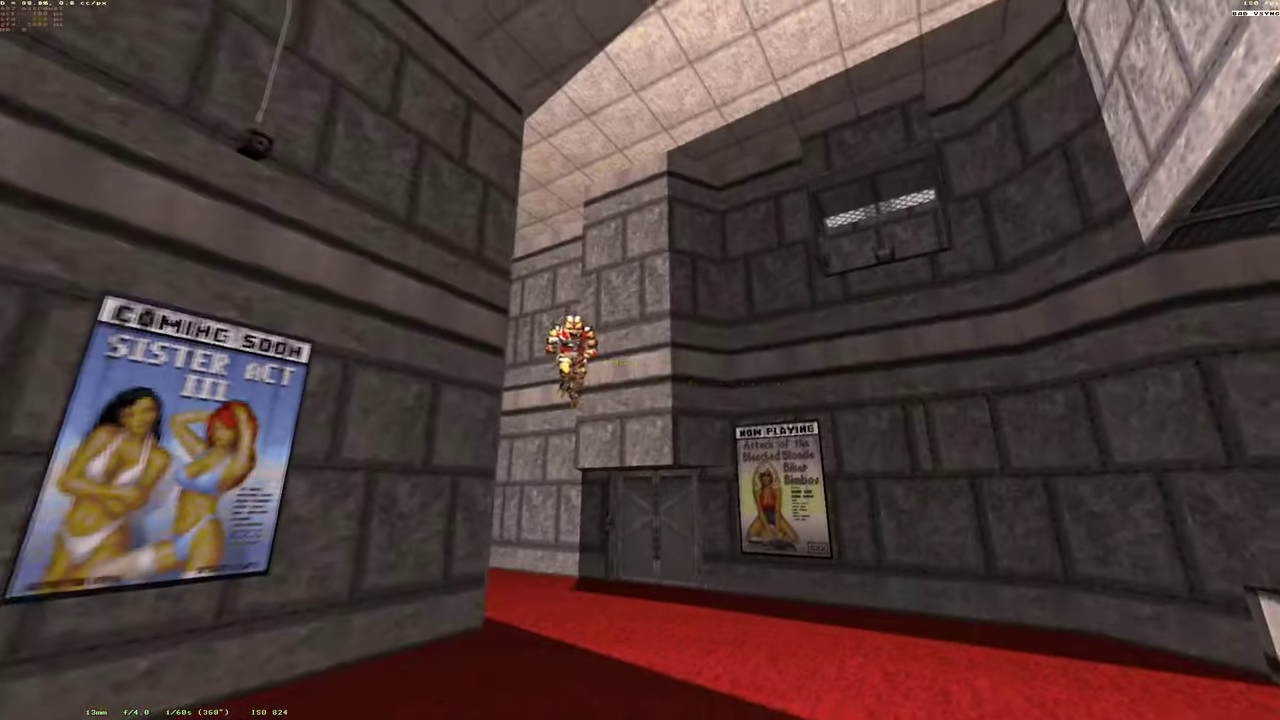
pyautogui.press('Tab')
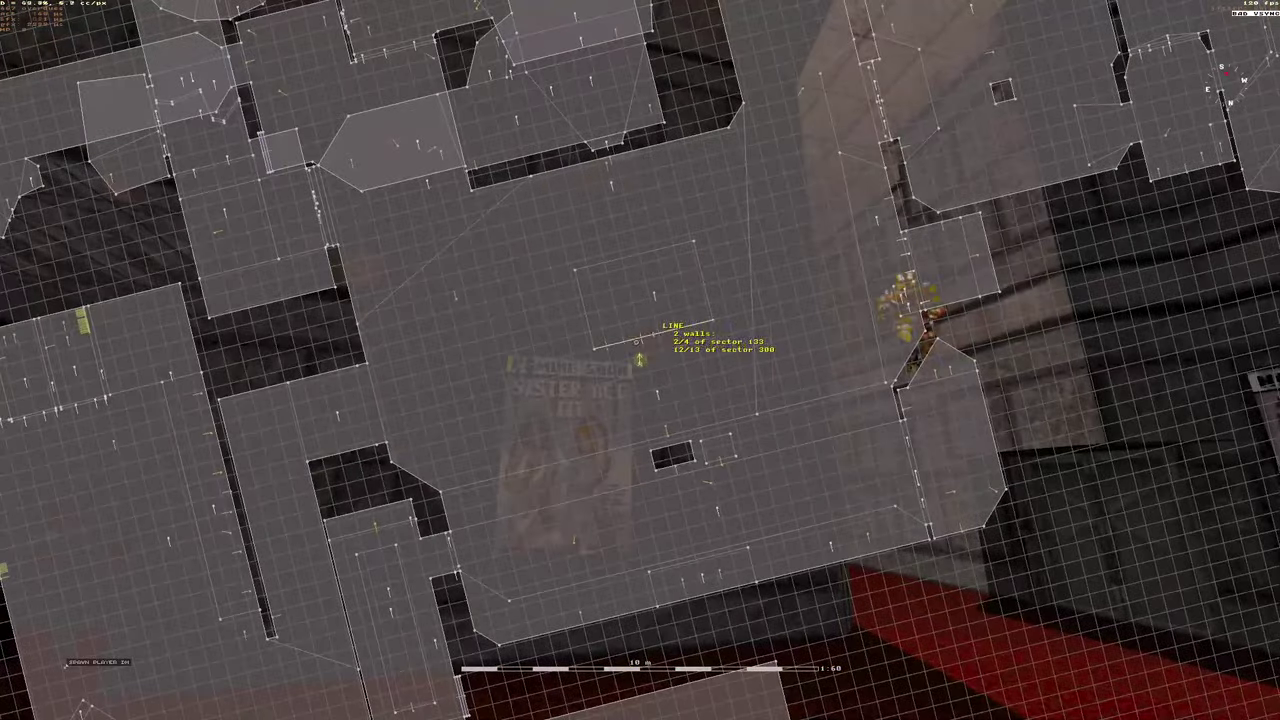
pyautogui.press('w')
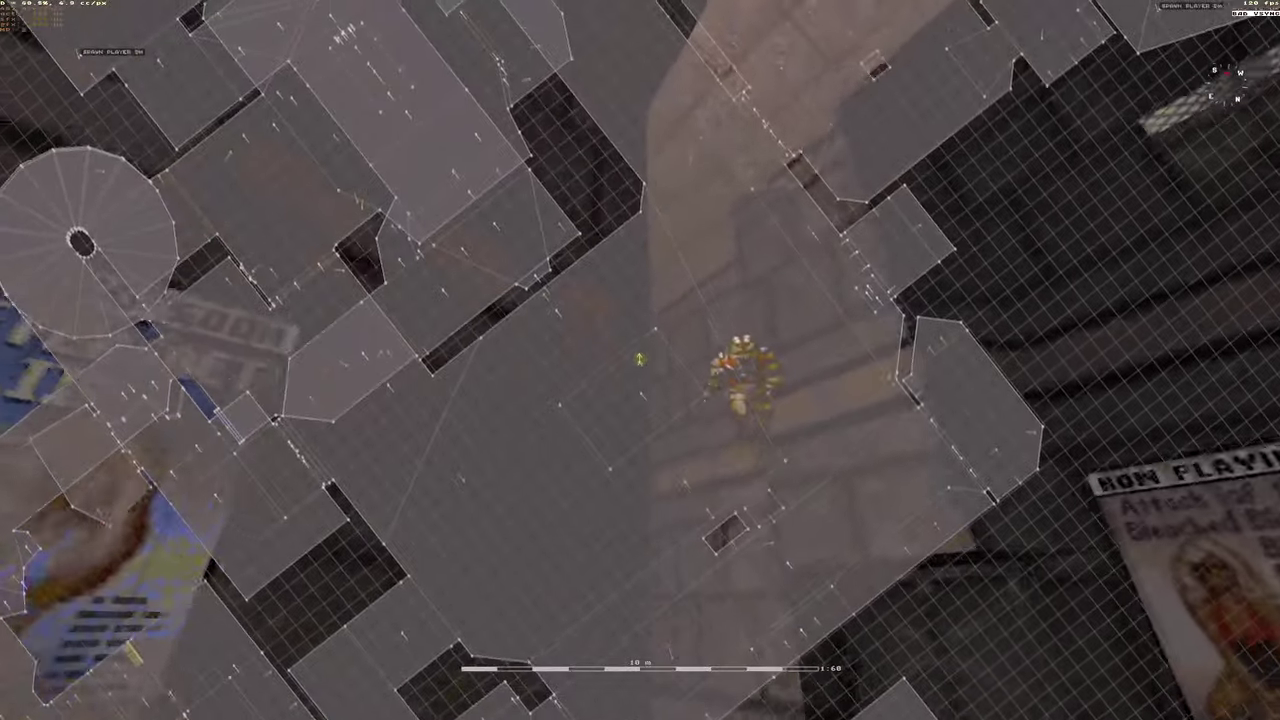
pyautogui.press('w')
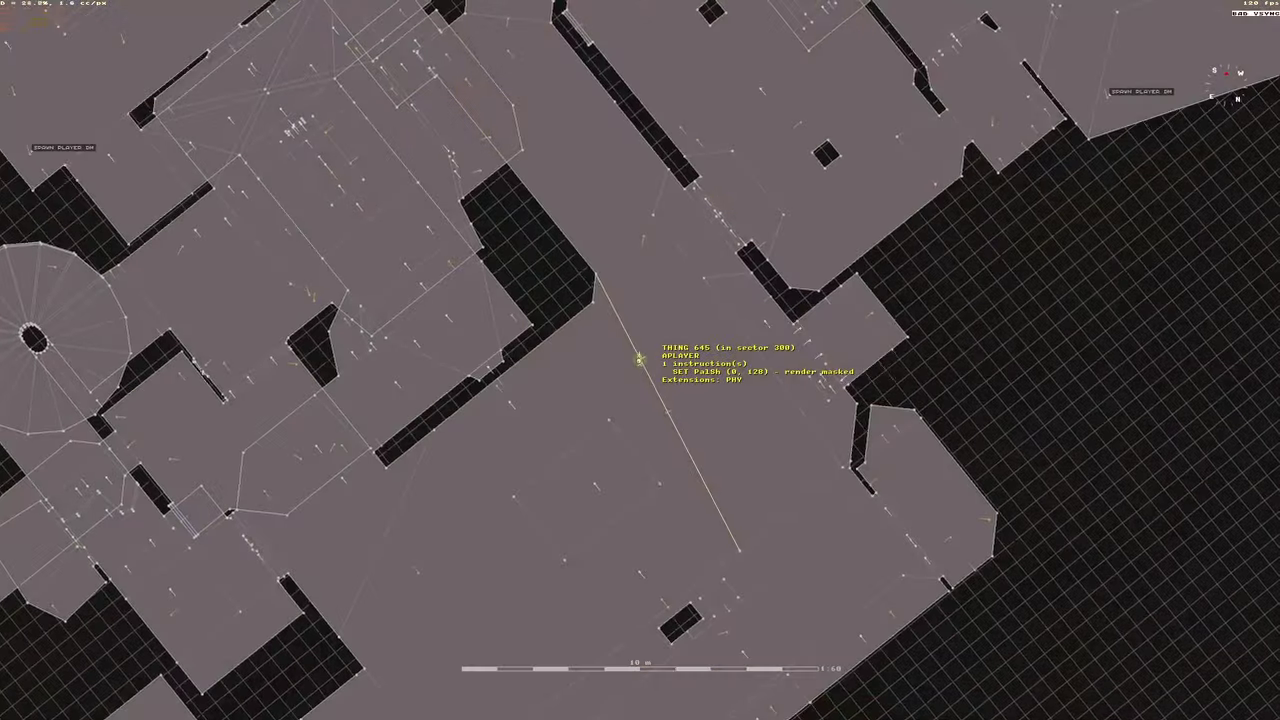
pyautogui.press('Tab')
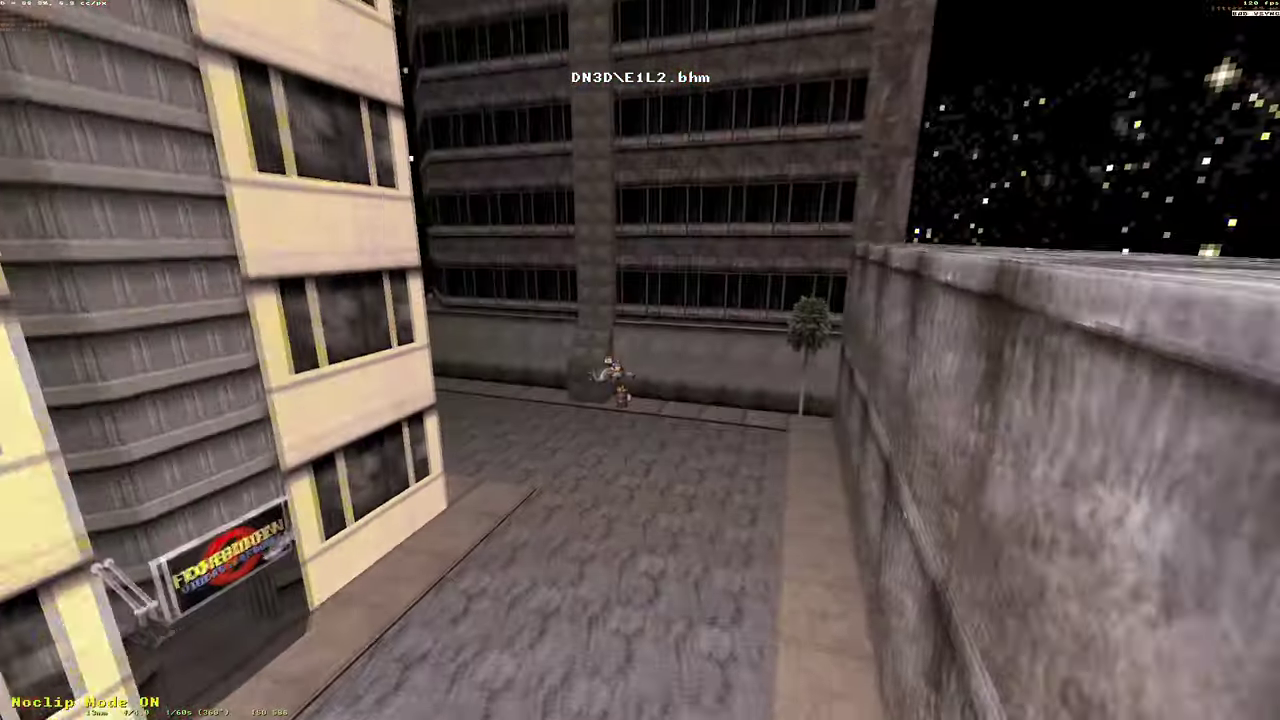
# Explore the street in level DN3D\E1L2.bhm with noclip mode off, and the yard with the XXX sign in DN3D\E4L7.bhm with map edit mode off.
pyautogui.press('w')
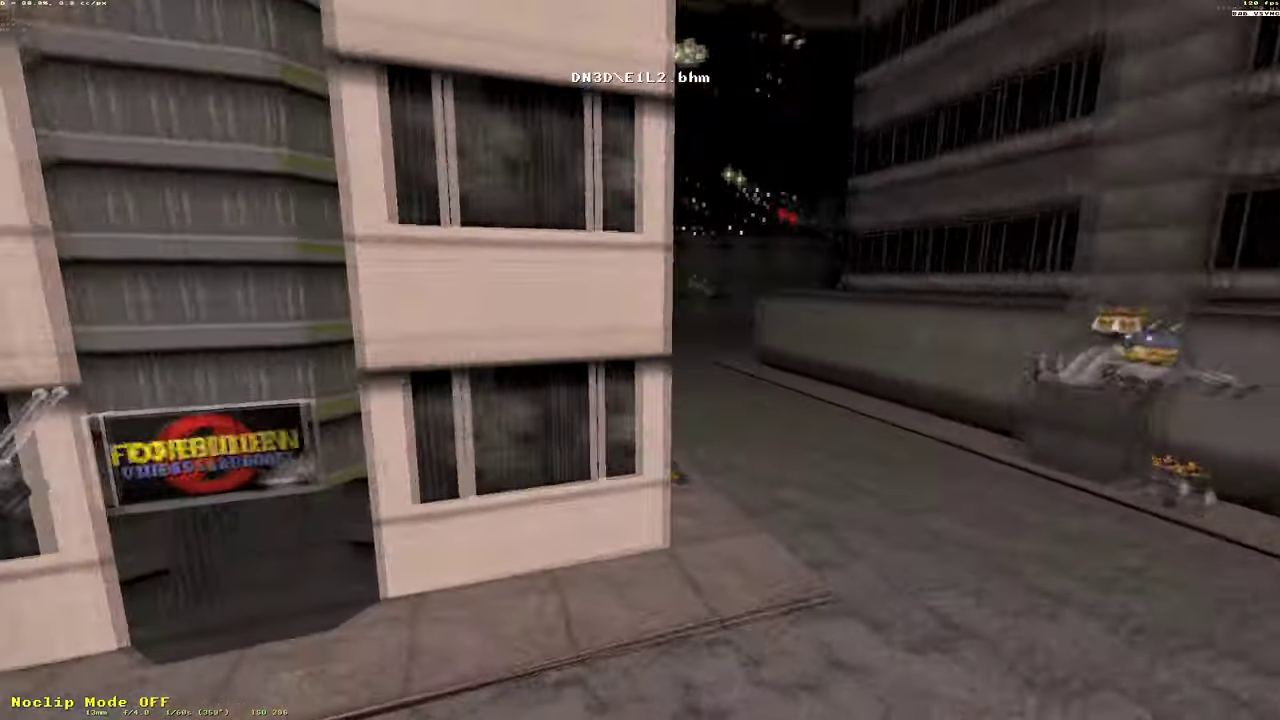
pyautogui.press('w')
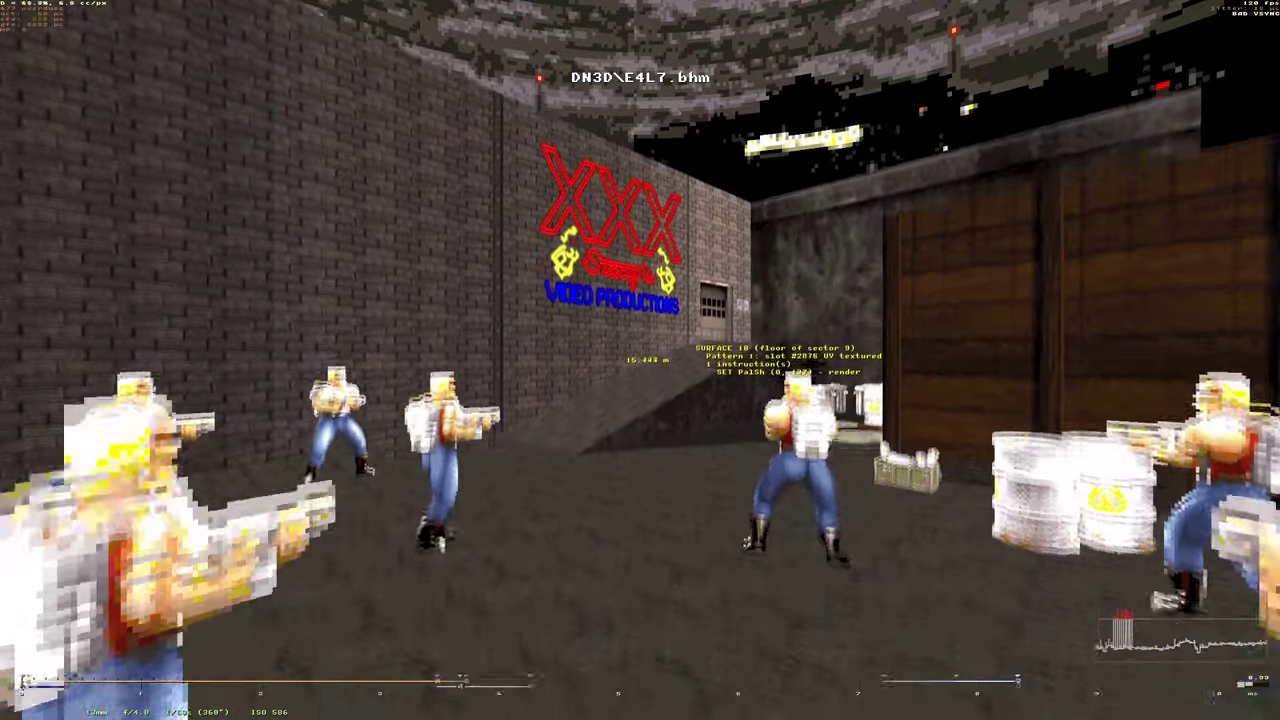
pyautogui.press('w')
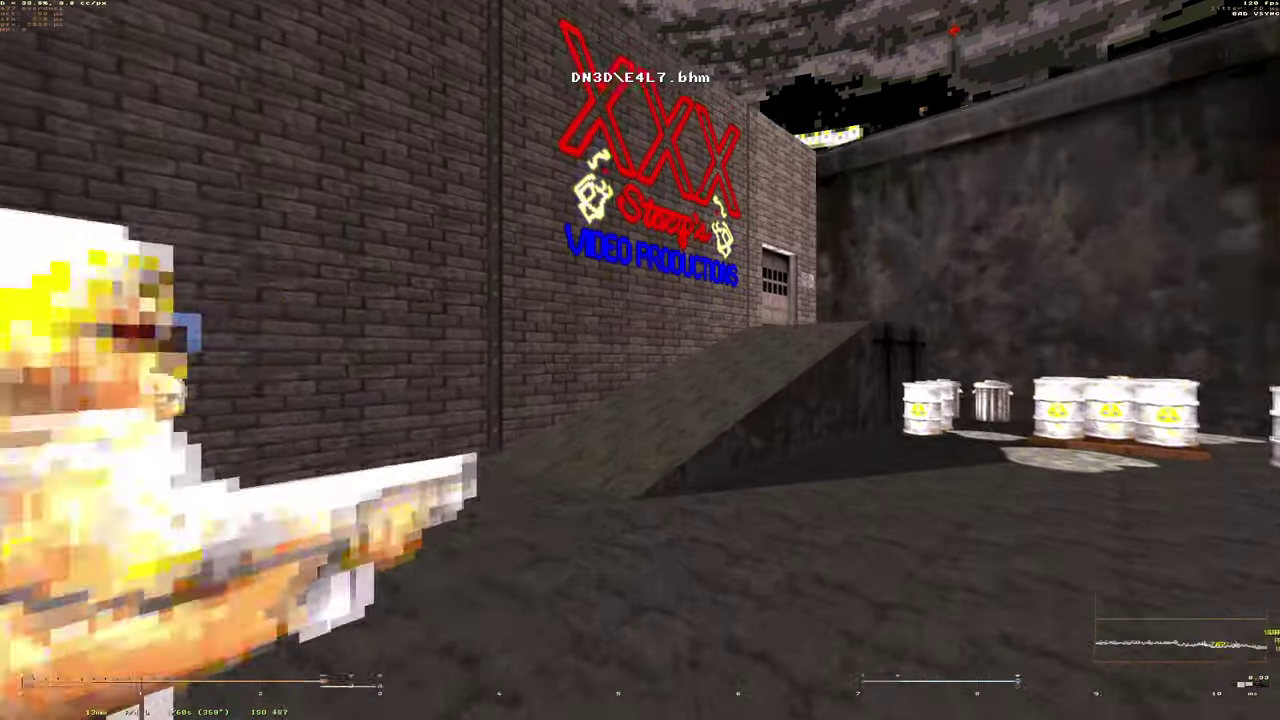
pyautogui.press('s')
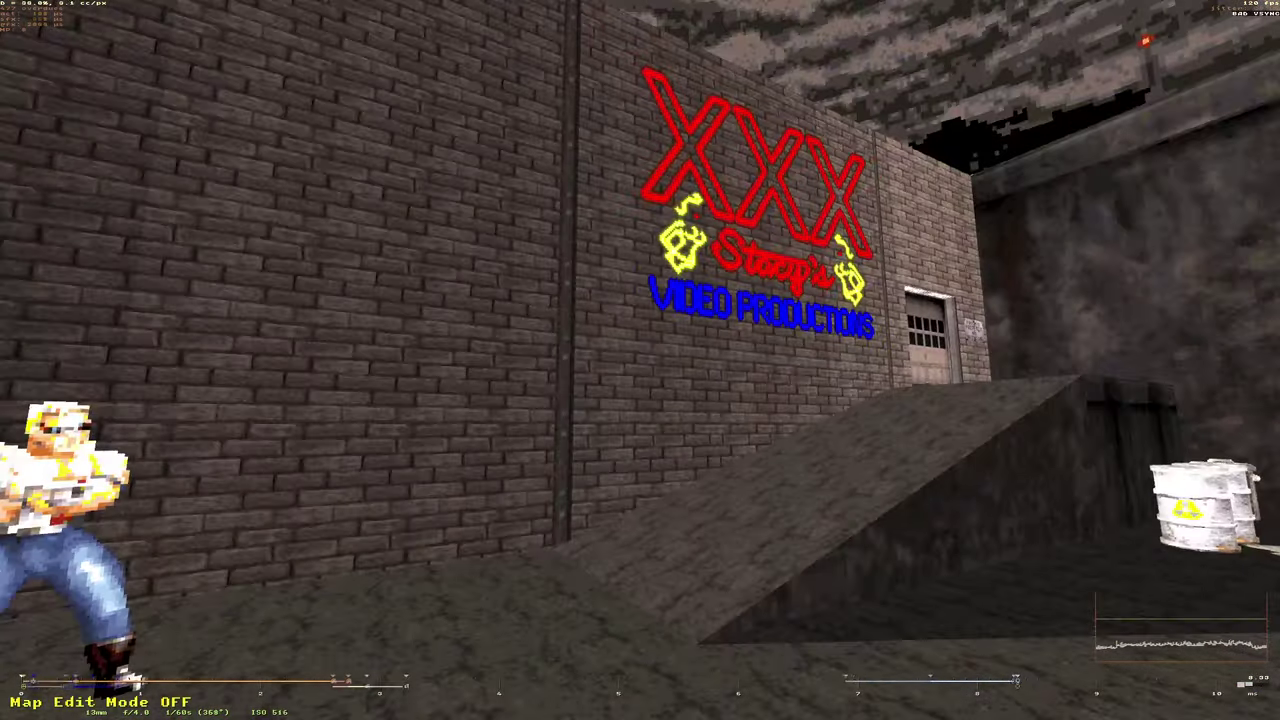